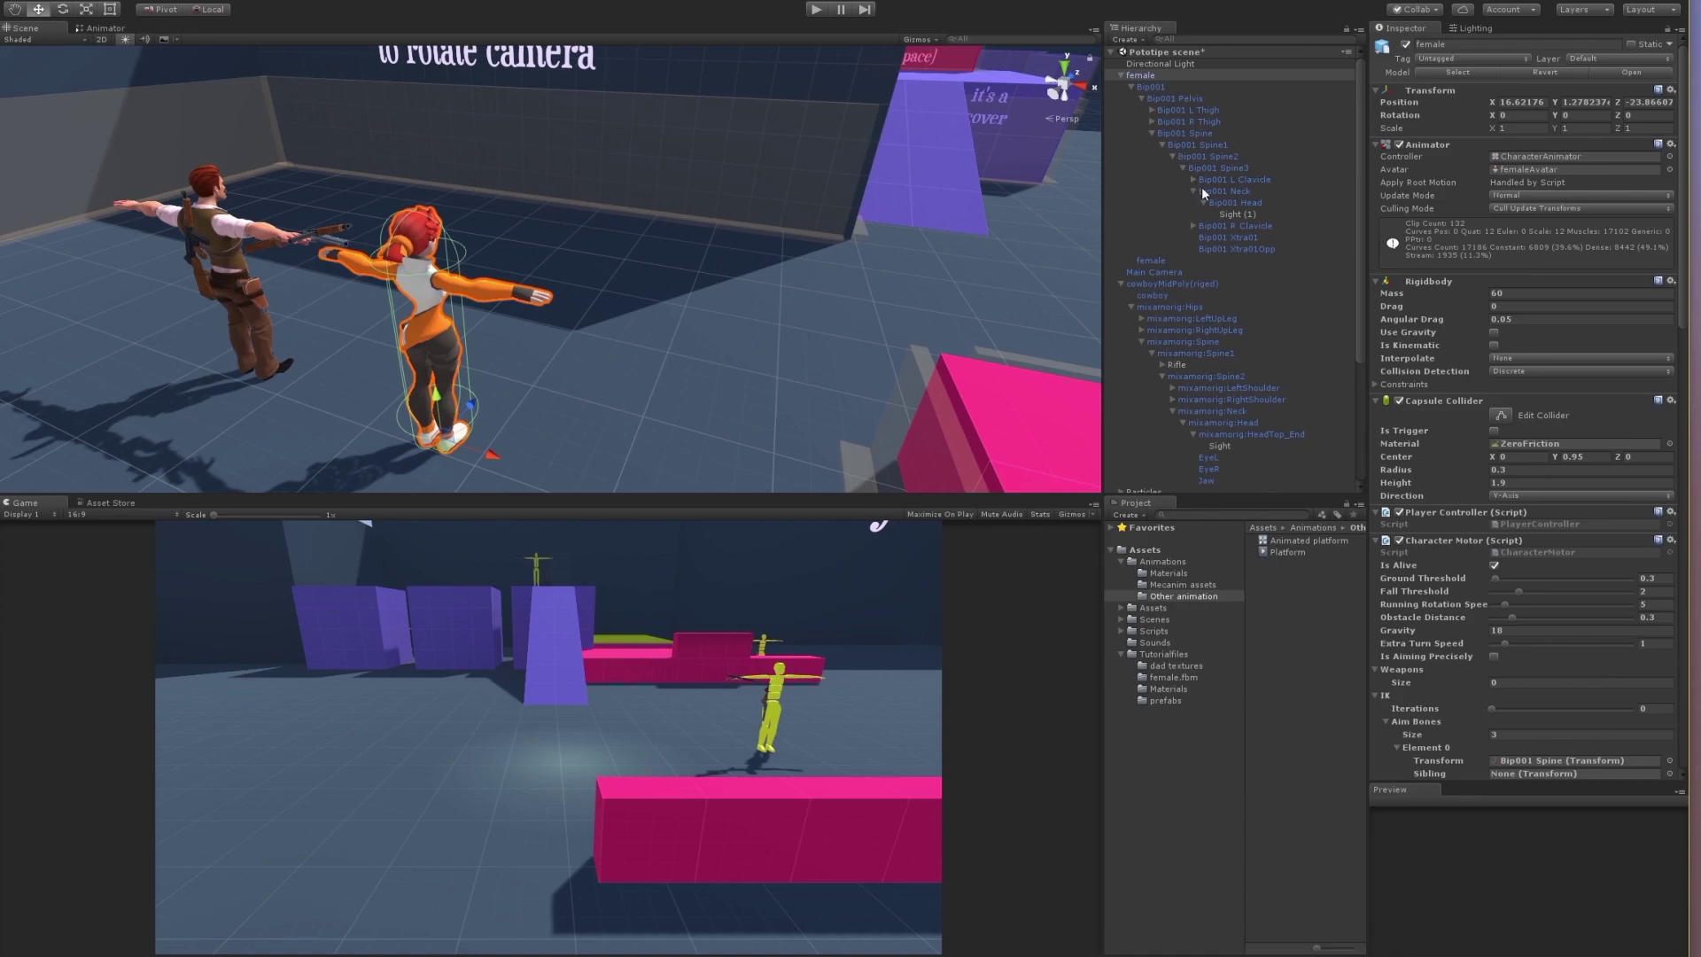
# Step: Expand the female's right arm bone chain in the hierarchy and select Bip001 R Hand
pyautogui.click(1197, 225)
pyautogui.click(1193, 226)
pyautogui.click(1203, 237)
pyautogui.click(1215, 248)
pyautogui.click(1245, 260)
pyautogui.click(1224, 260)
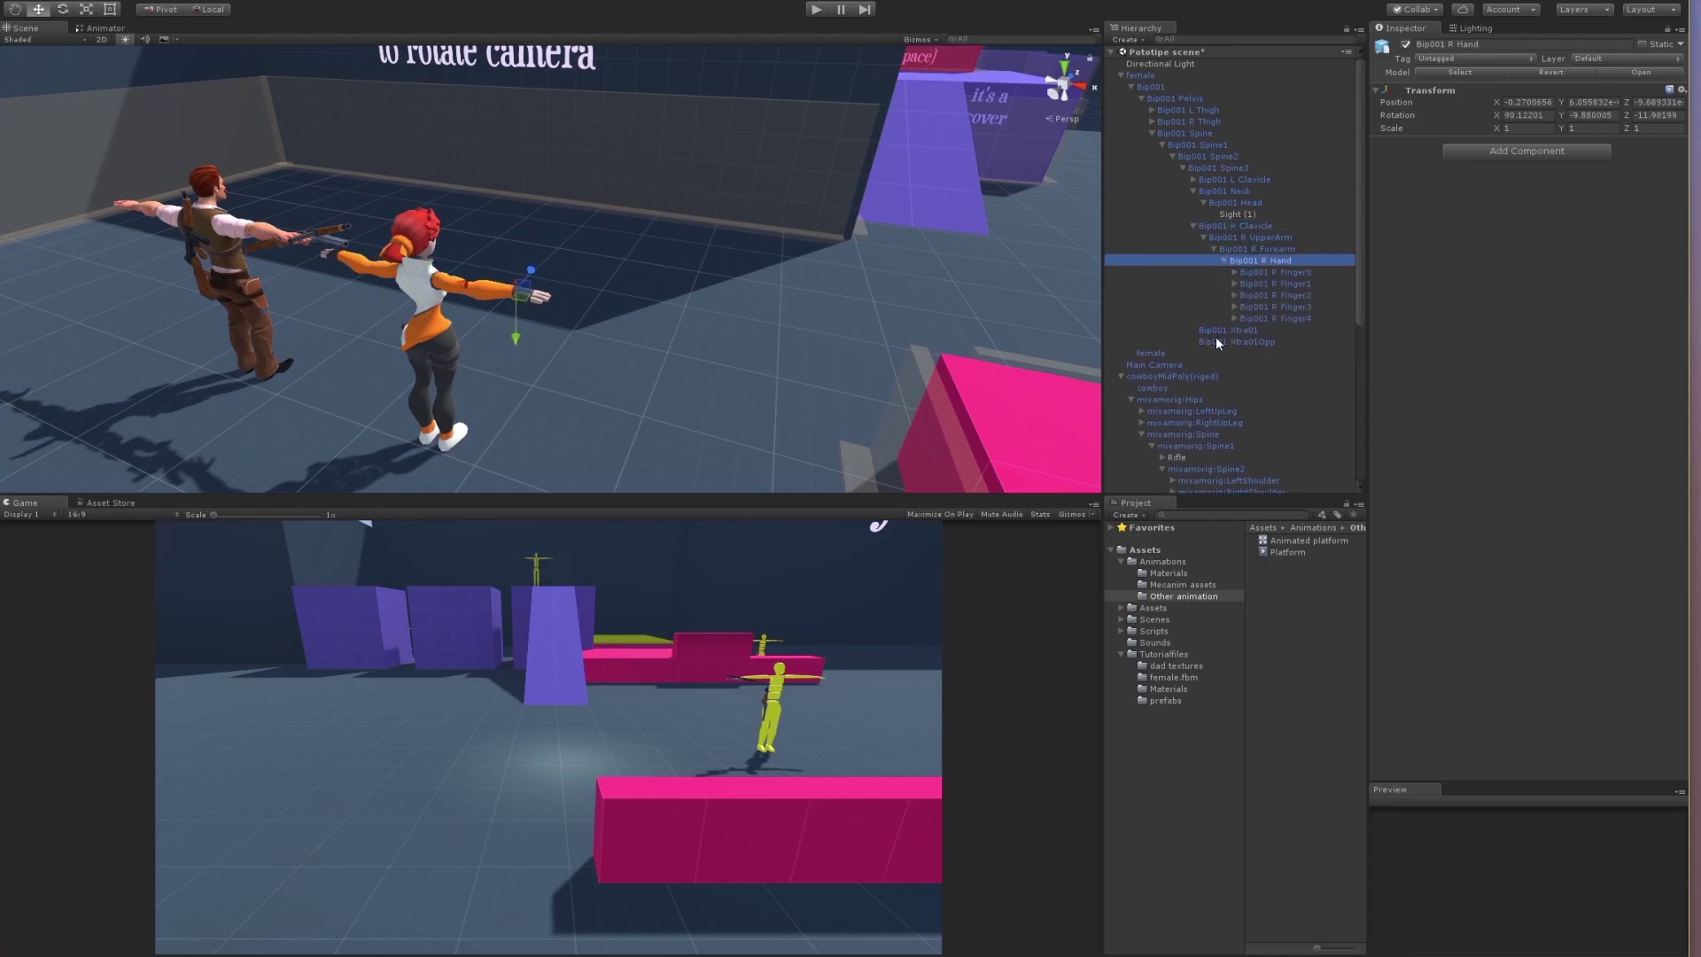
# Step: Search the project assets for the Pistol prefab and add it as a child of the female's Bip001 R Hand bone
pyautogui.click(1260, 514)
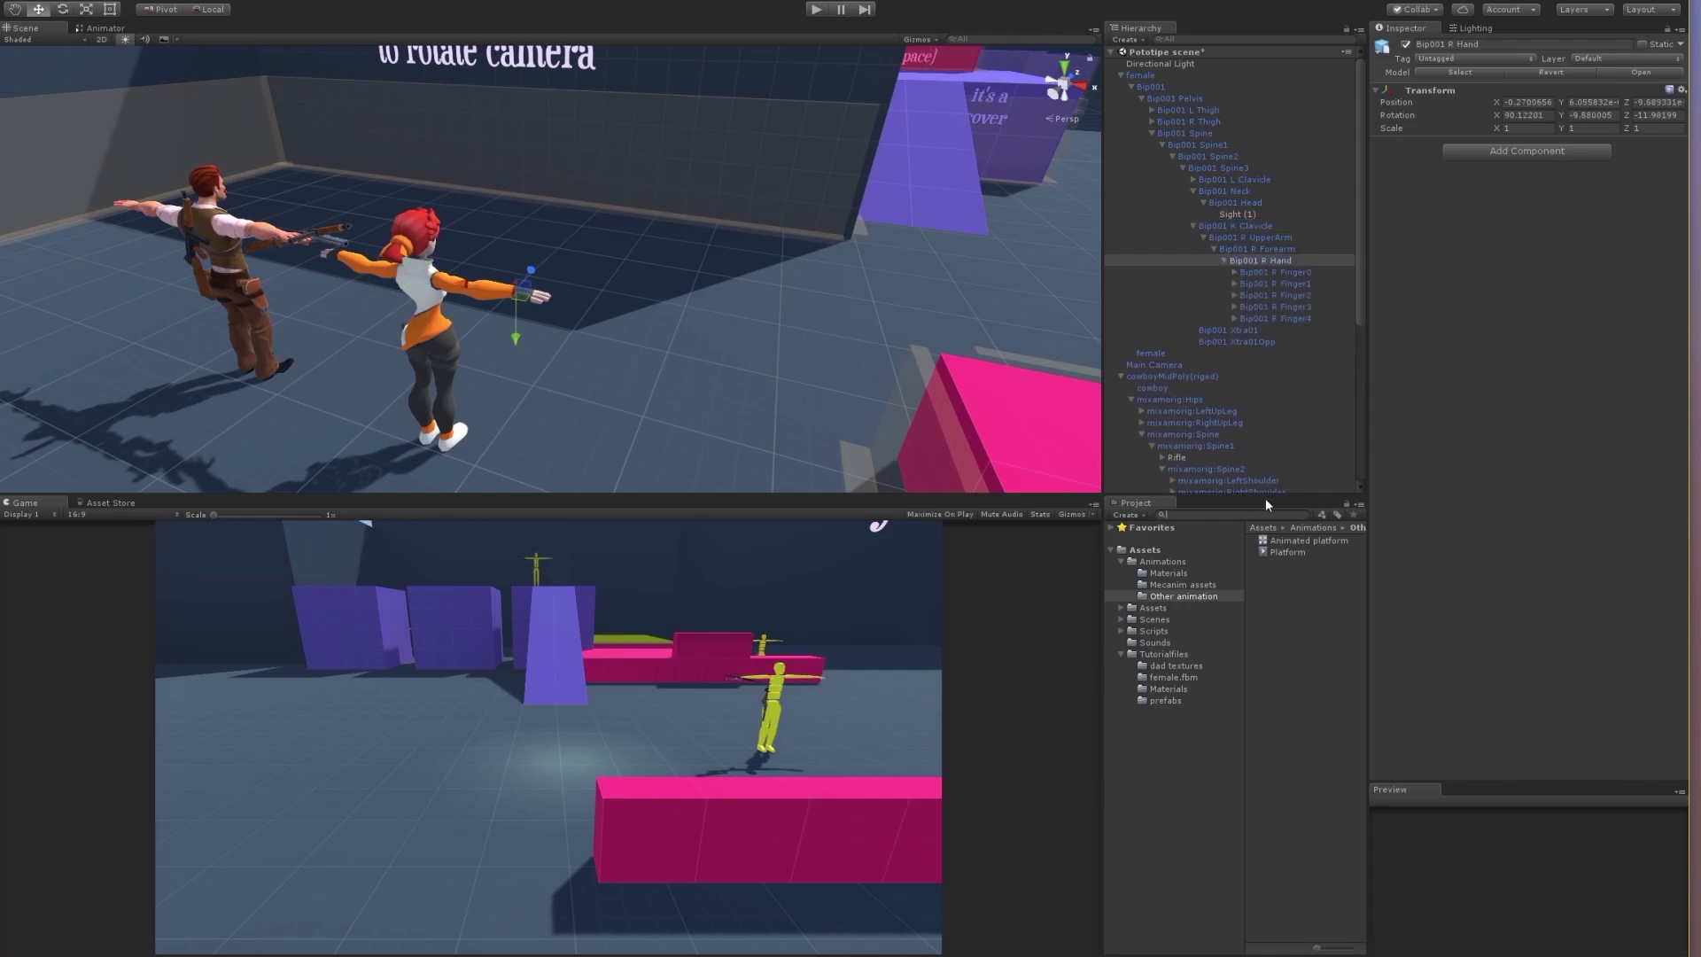
pyautogui.write('pi')
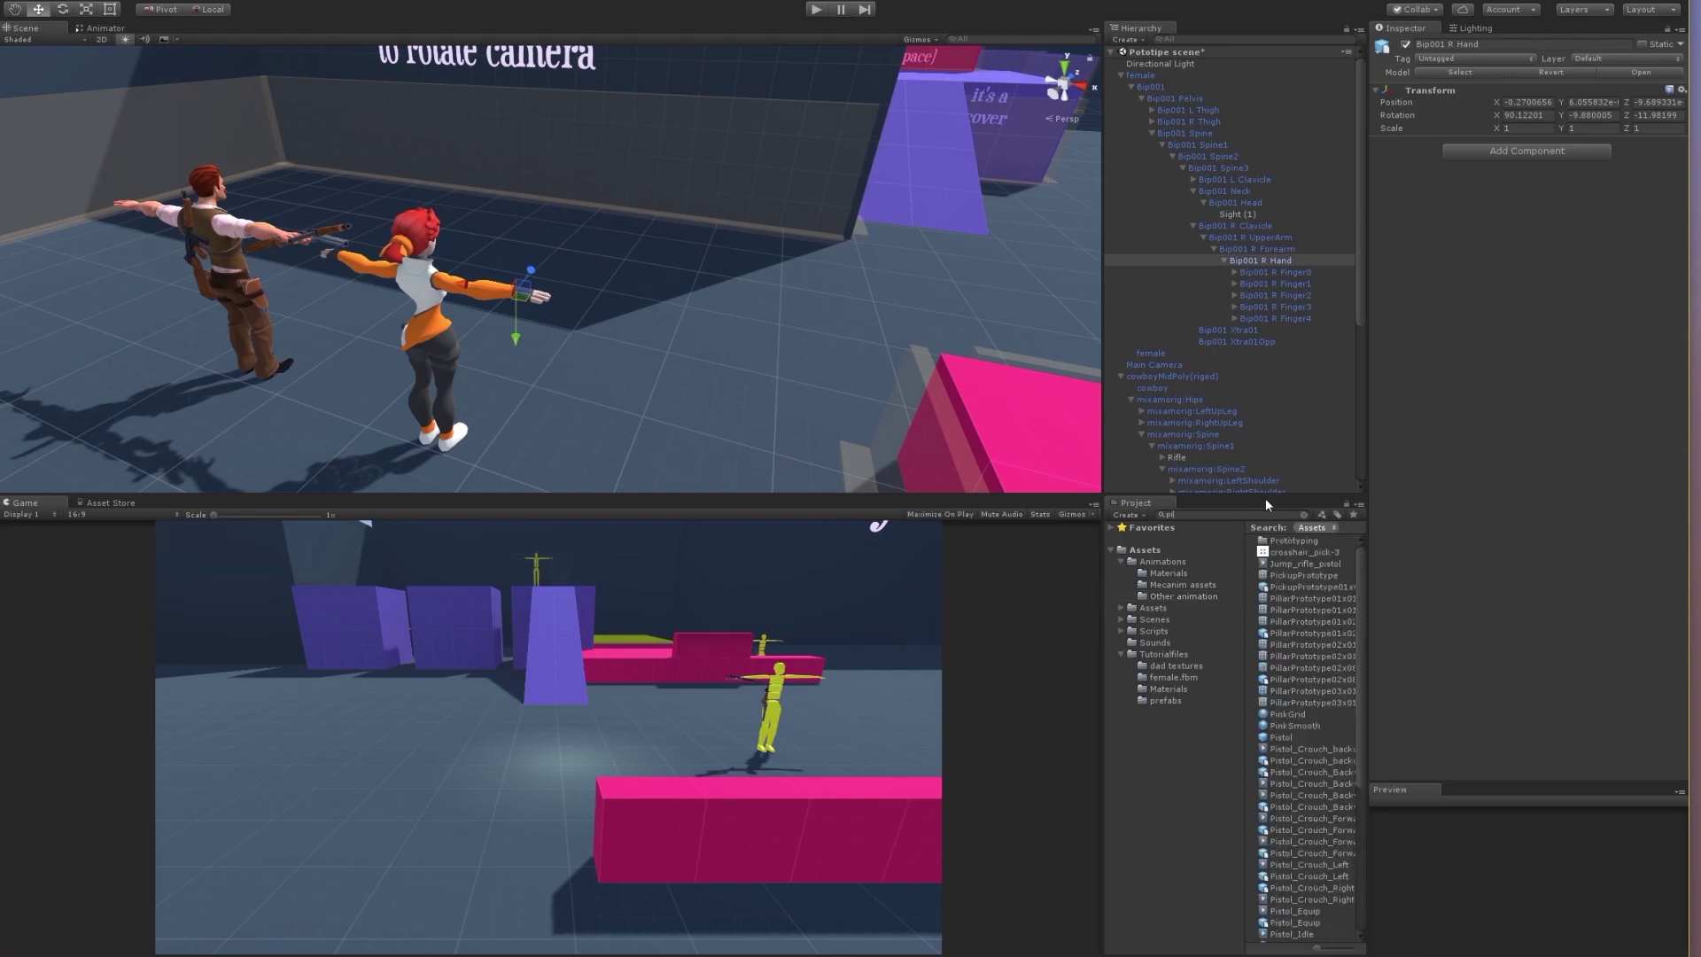
pyautogui.write('s')
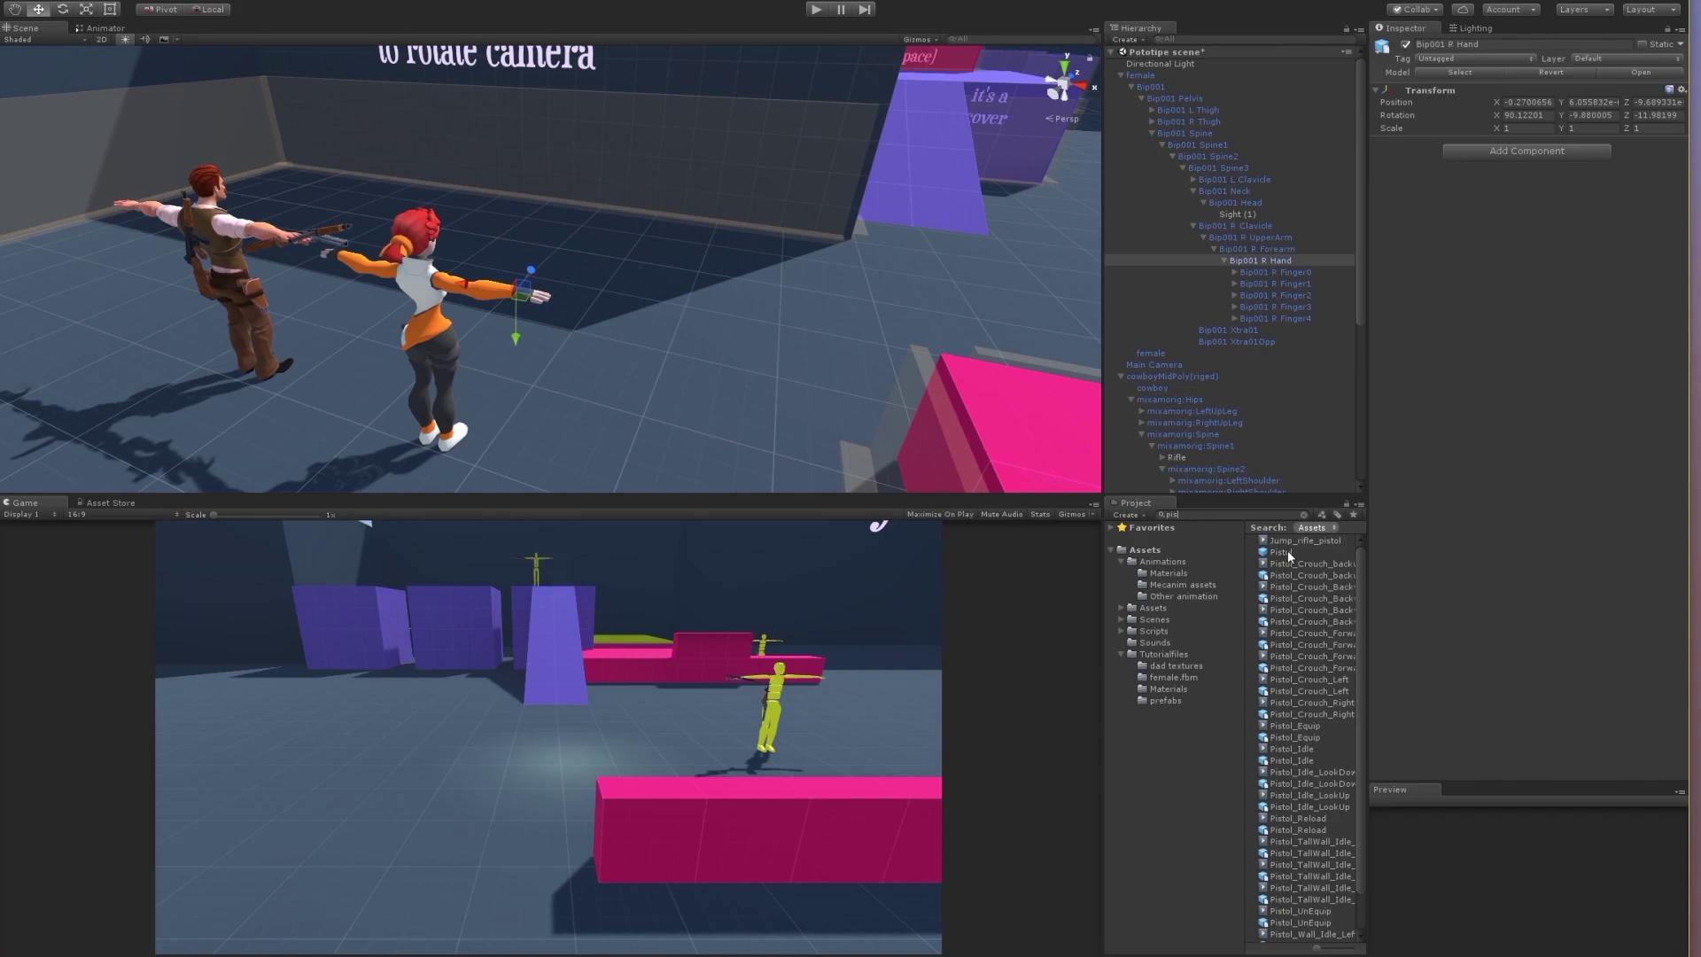
pyautogui.click(1288, 549)
pyautogui.click(1304, 514)
pyautogui.click(1284, 573)
pyautogui.click(1285, 563)
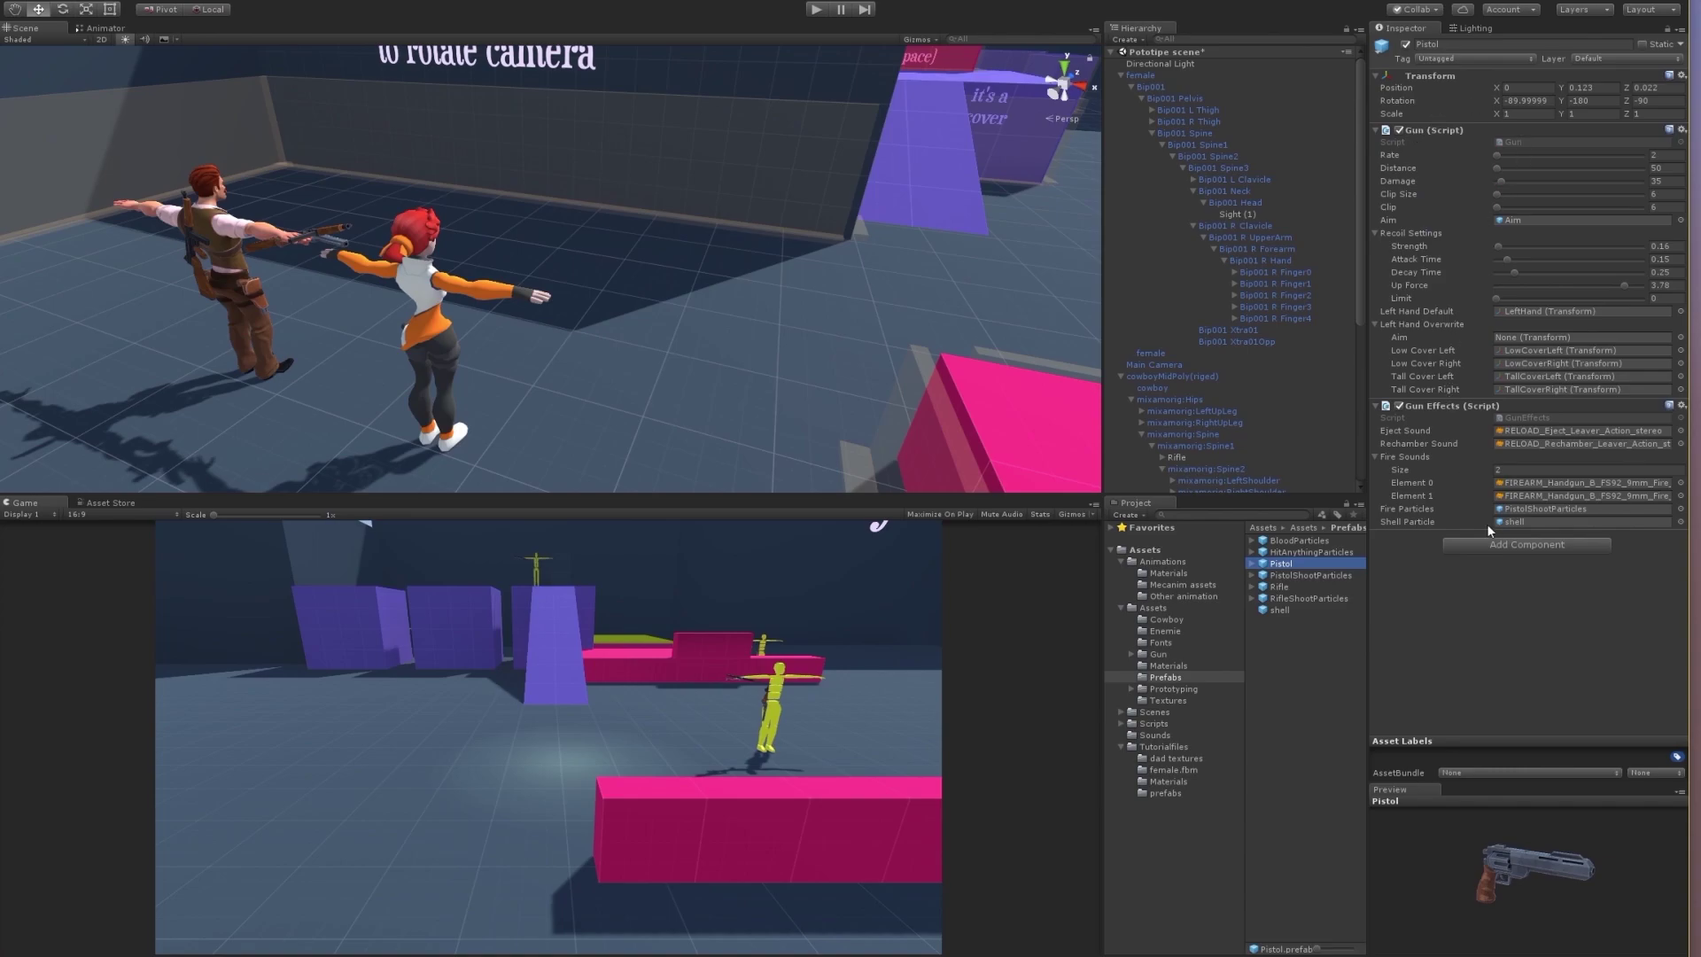
pyautogui.moveTo(1295, 561); pyautogui.dragTo(1285, 193)
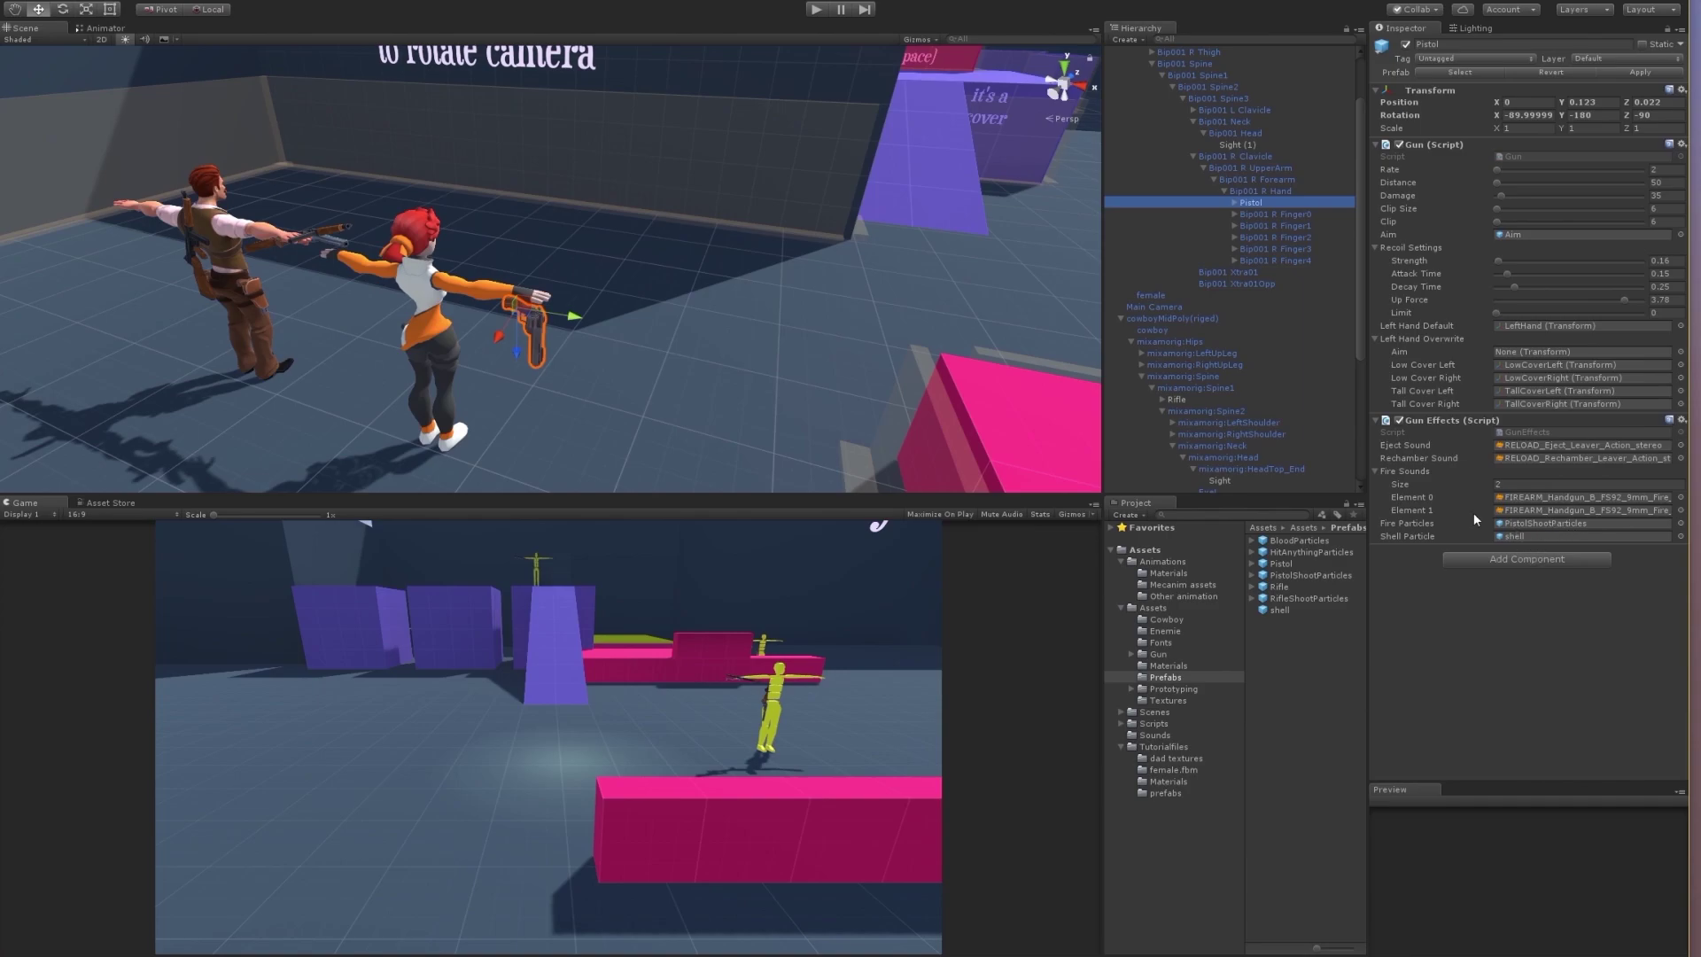
# Step: Rotate the pistol to about X -3.7, Y -91.7, Z -112.7 so its barrel points along the outstretched arm
pyautogui.press('w')
pyautogui.moveTo(741, 321); pyautogui.dragTo(750, 340, button='right')
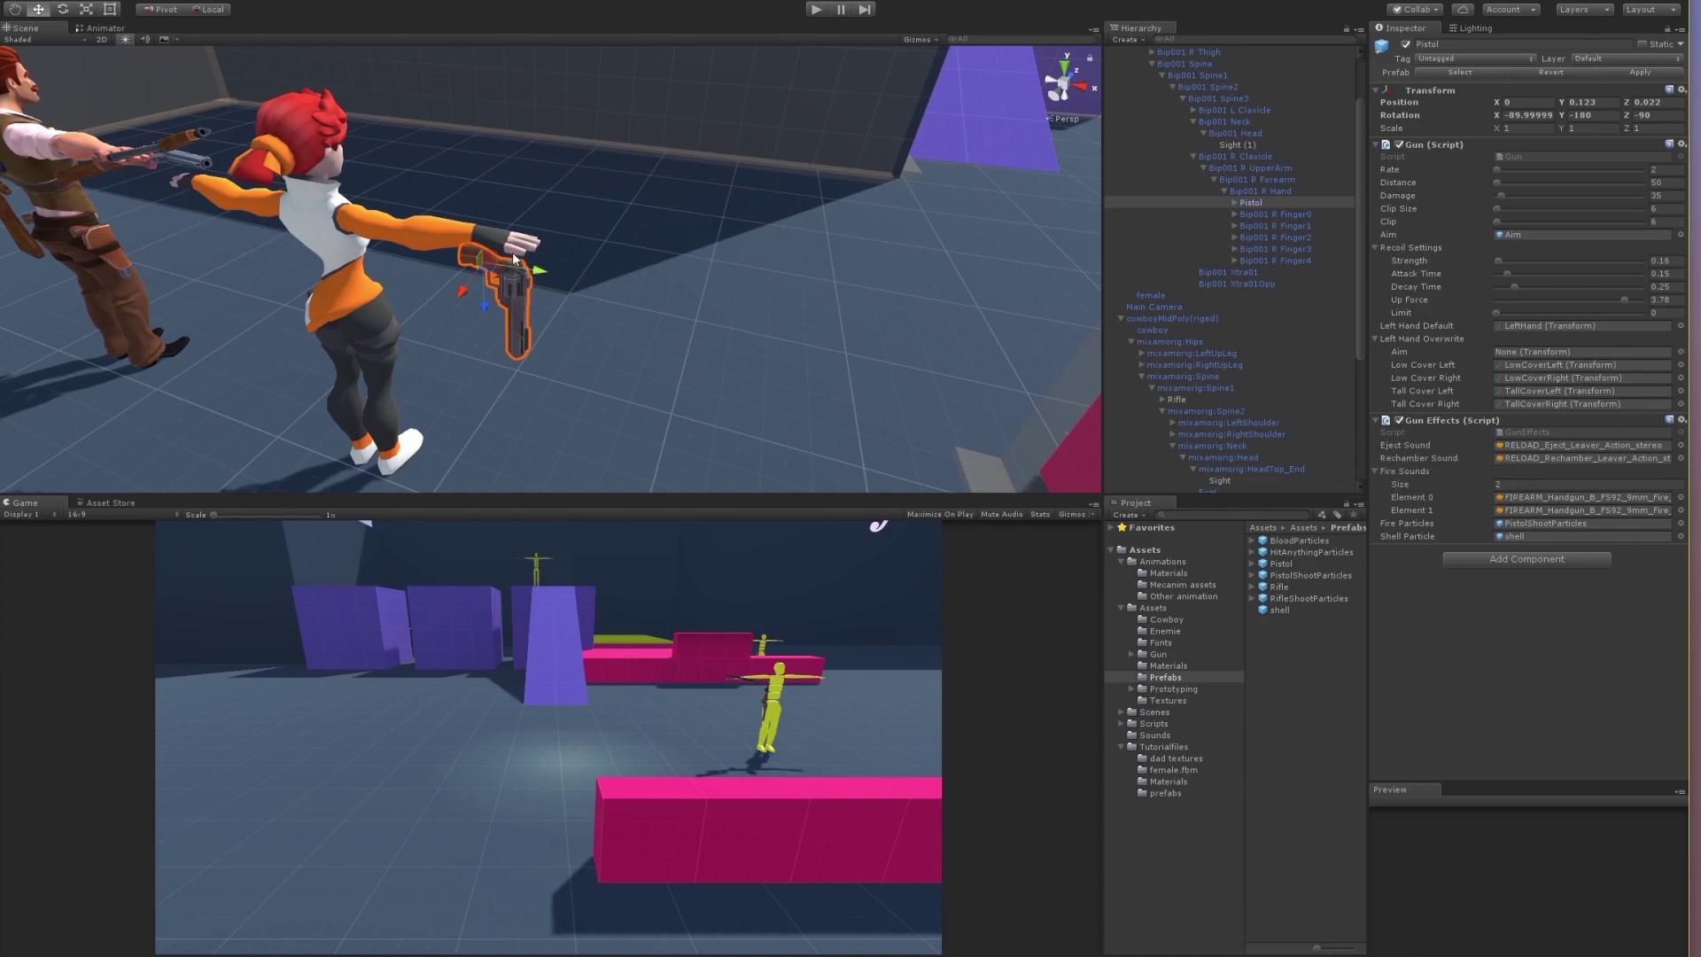
pyautogui.press('e')
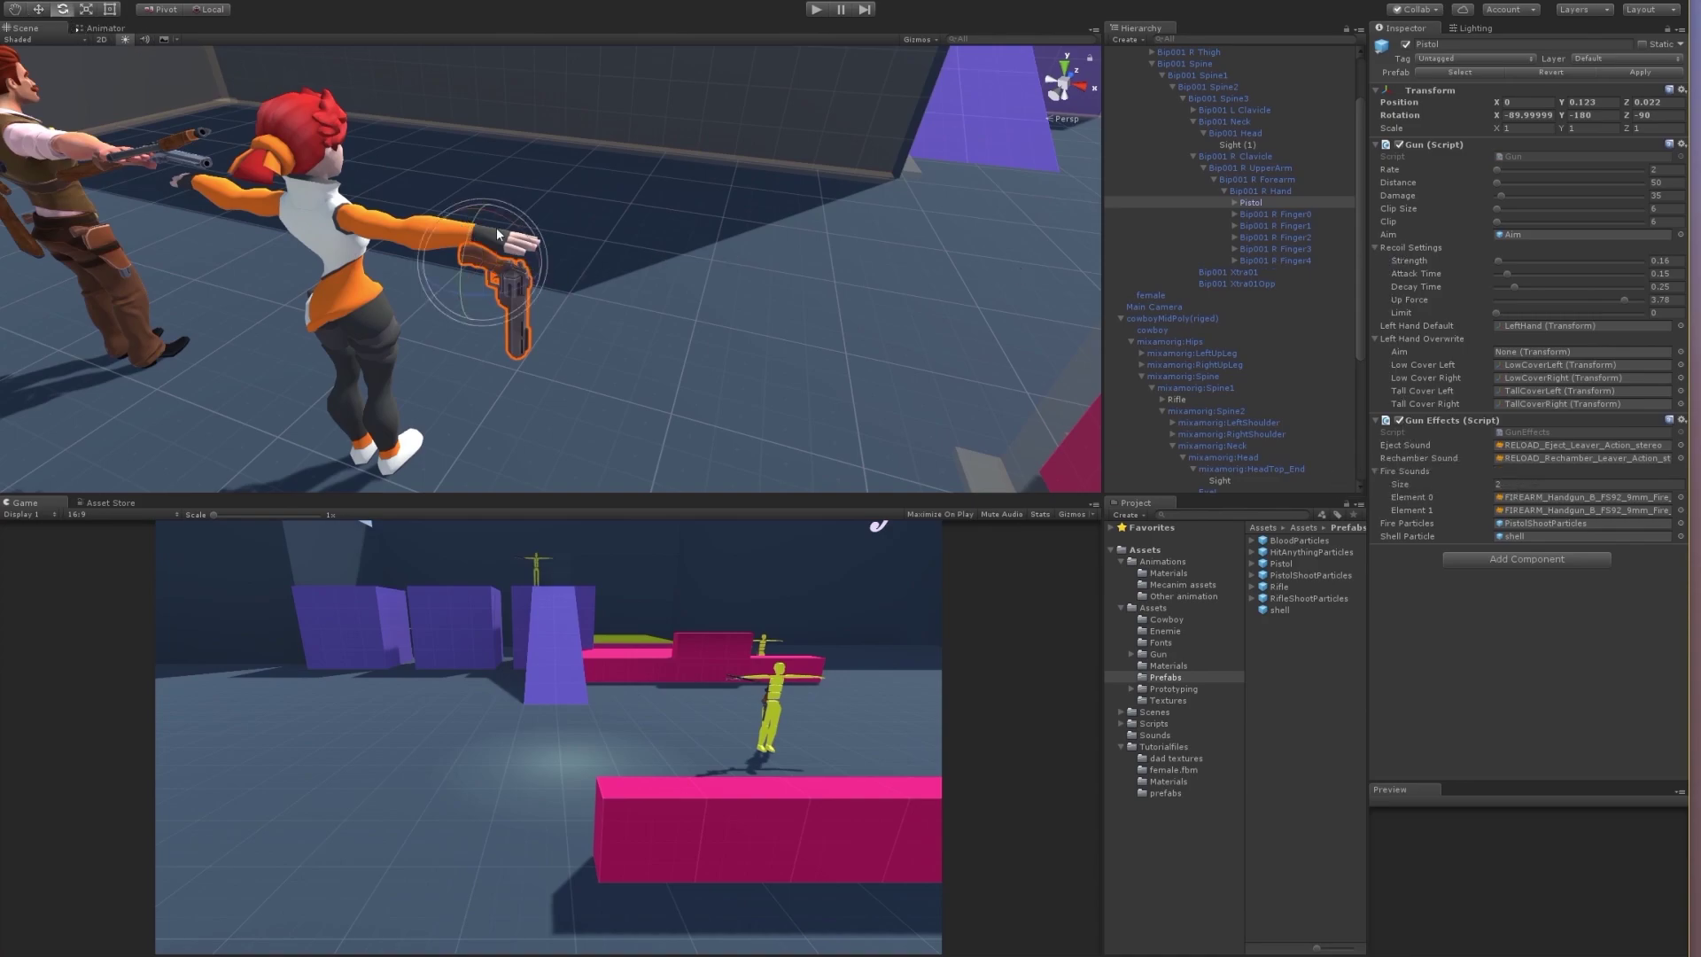
pyautogui.moveTo(502, 246); pyautogui.dragTo(547, 183)
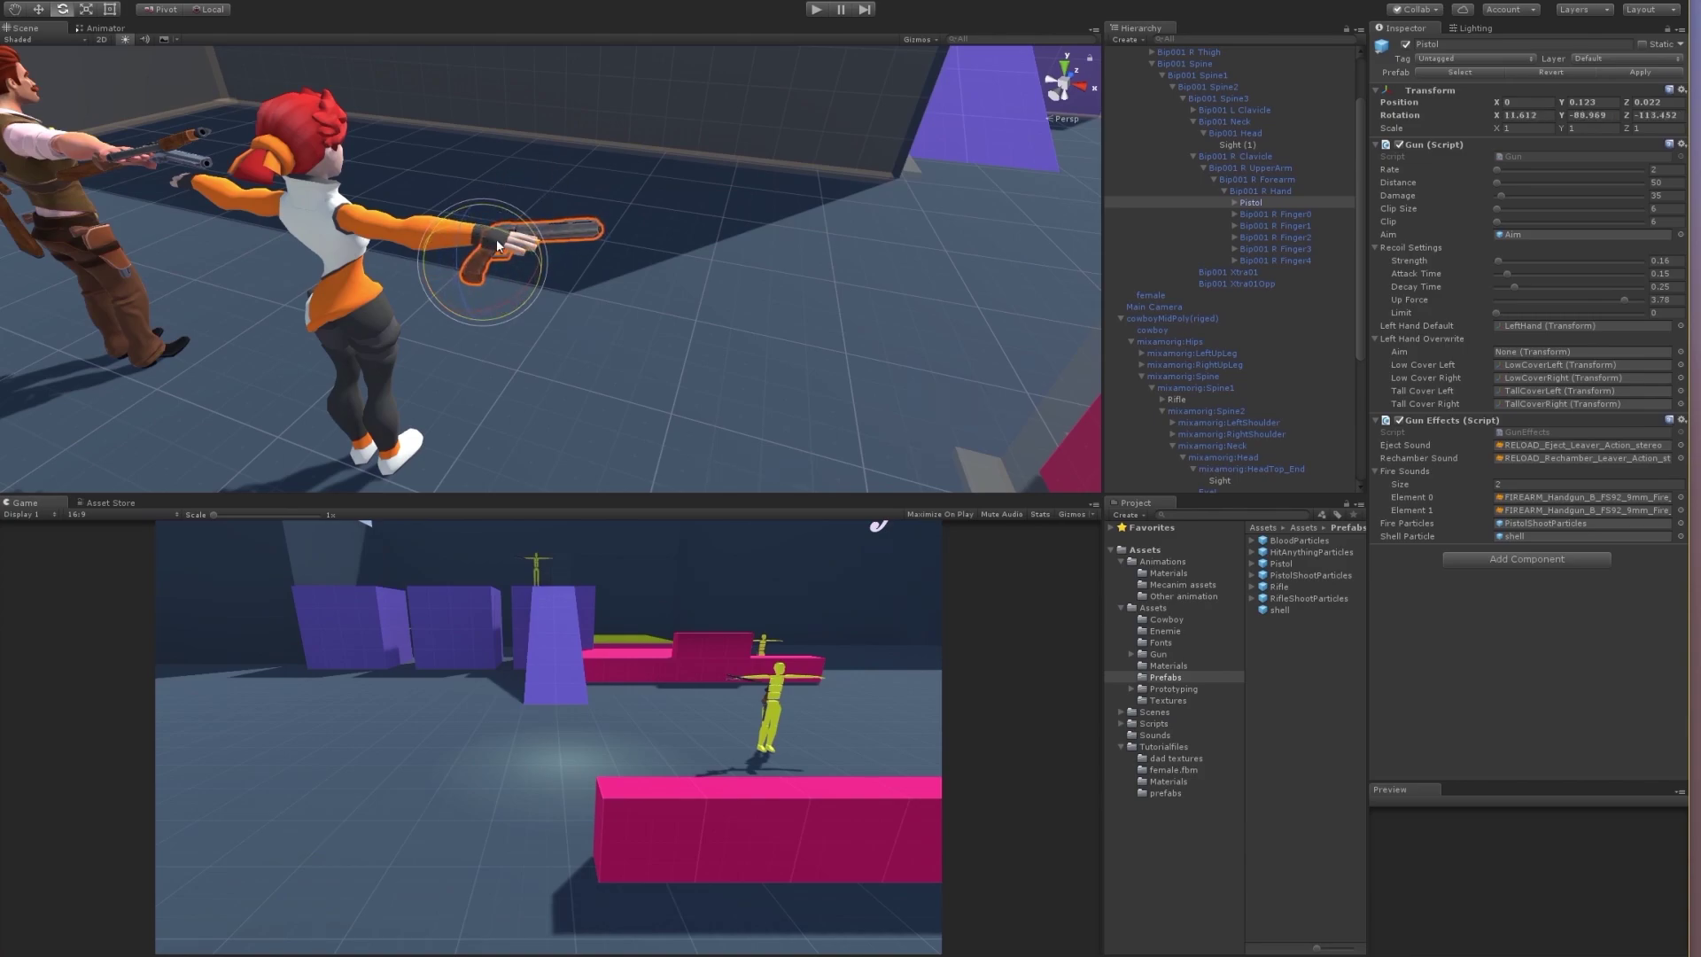
pyautogui.moveTo(509, 239); pyautogui.dragTo(519, 250)
pyautogui.moveTo(493, 306); pyautogui.dragTo(501, 302)
# Step: Move the pistol so its grip sits in the right palm, at about X -0.083, Y 0.032, Z -0.020
pyautogui.press('w')
pyautogui.moveTo(502, 302); pyautogui.dragTo(617, 303, button='right')
pyautogui.press('f')
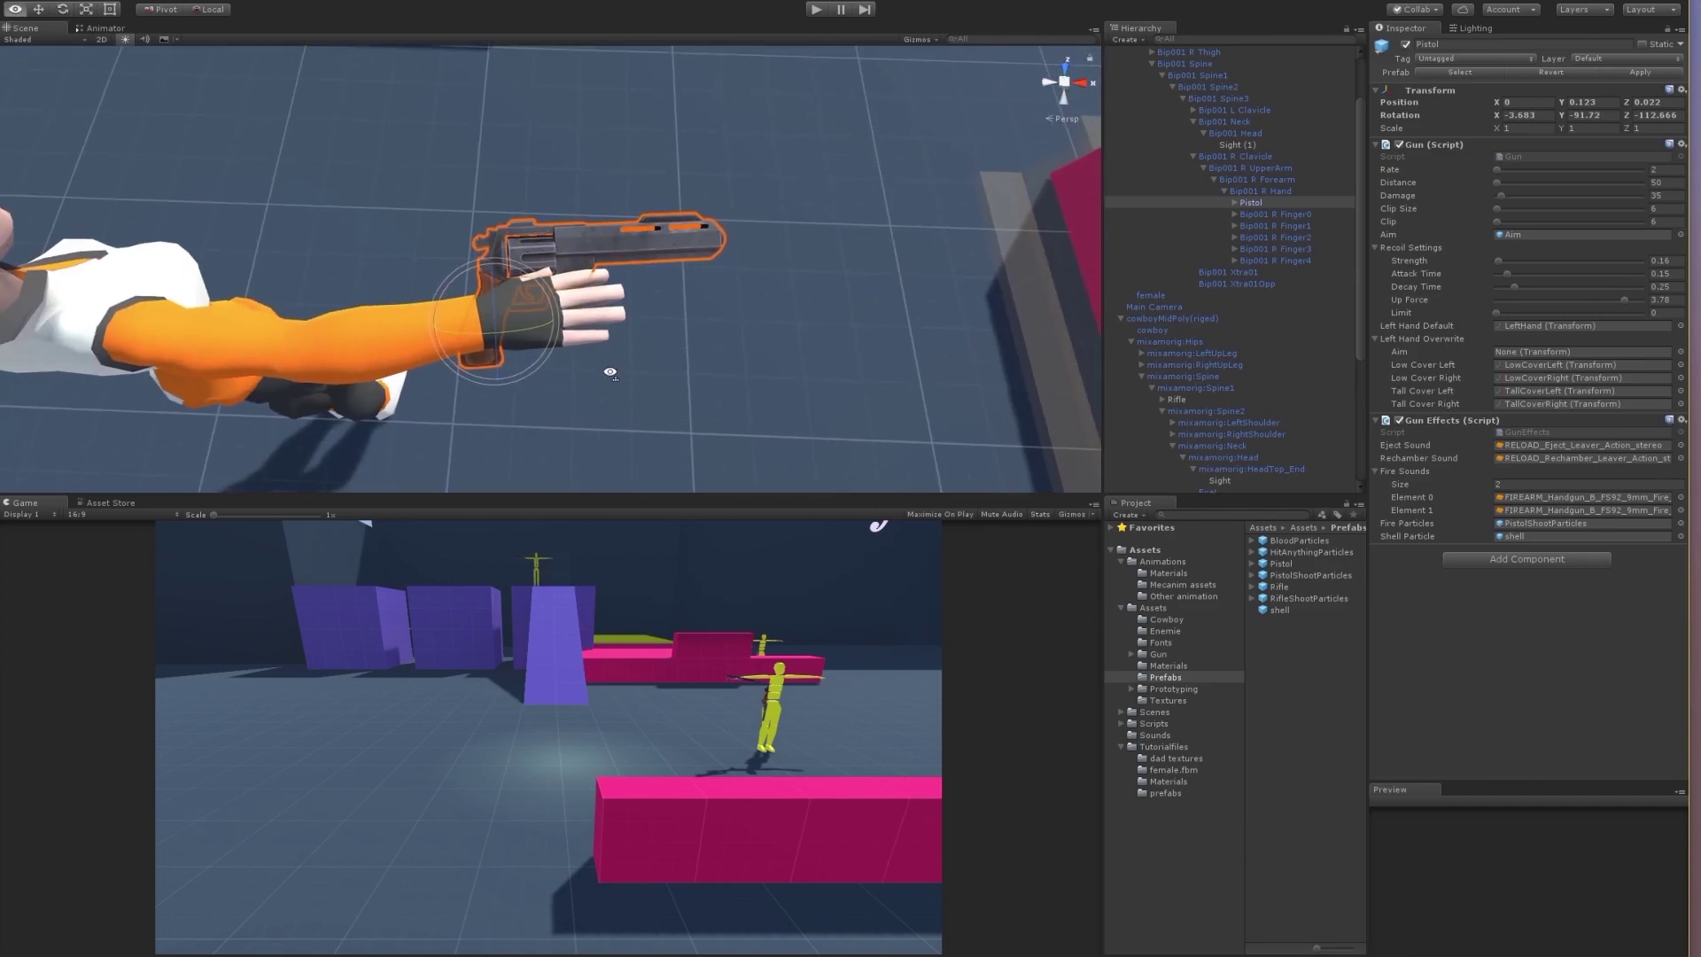
pyautogui.press('w')
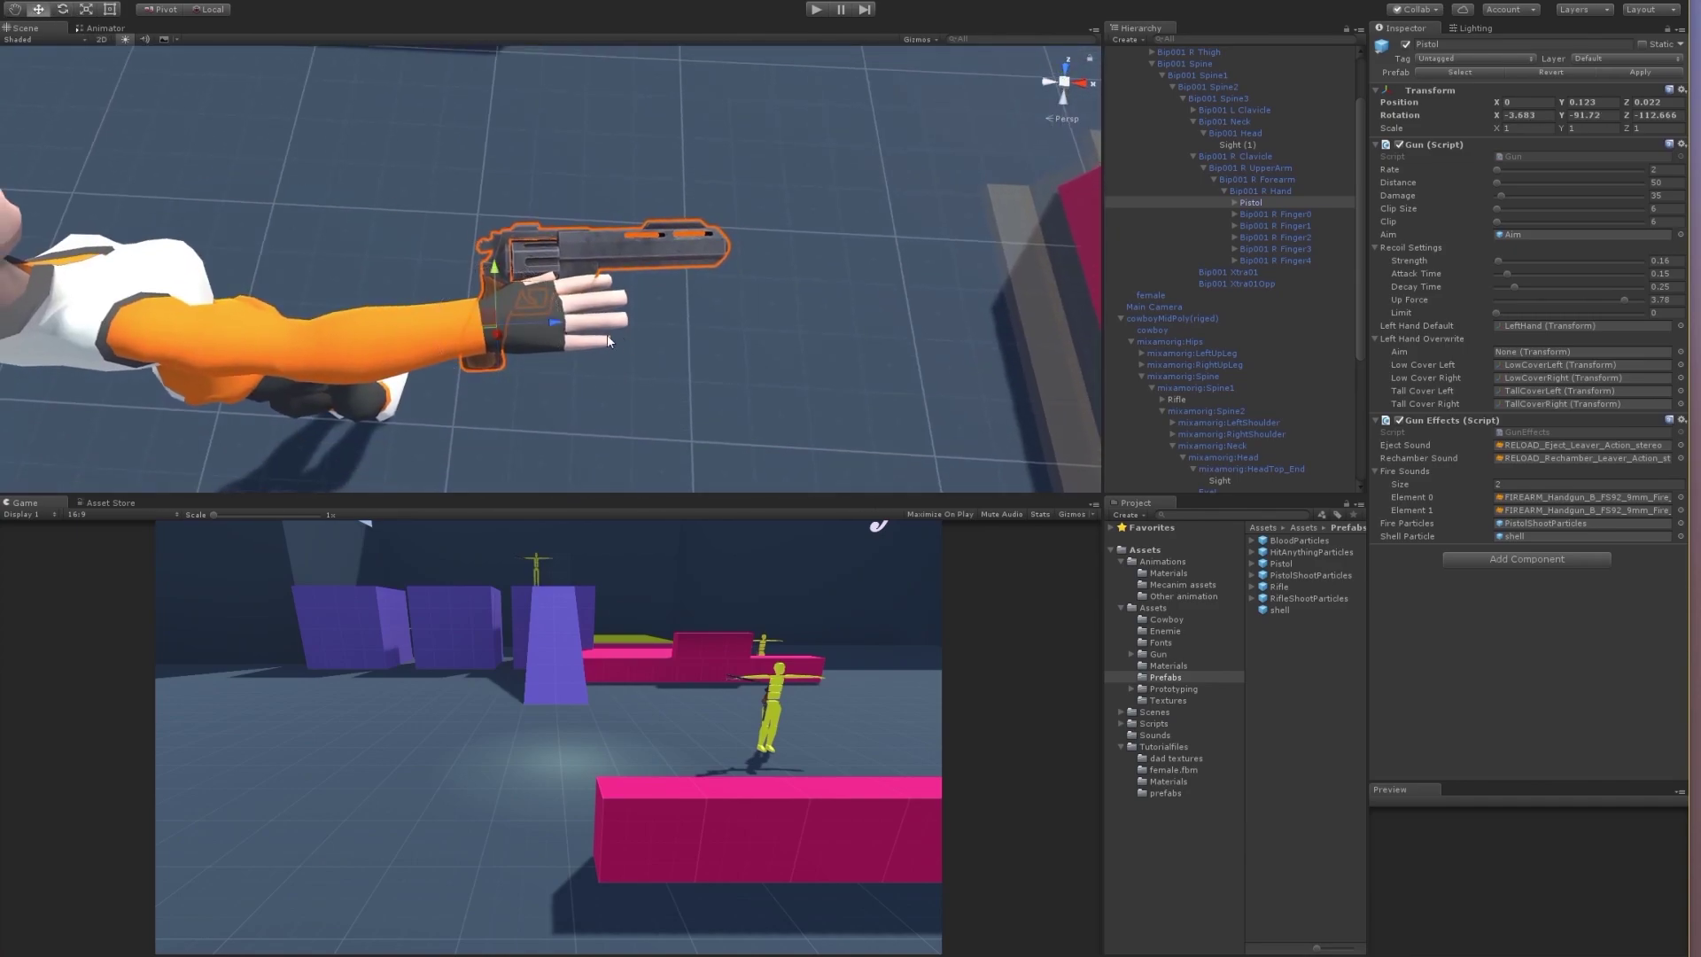
pyautogui.moveTo(558, 325); pyautogui.dragTo(621, 73)
pyautogui.moveTo(458, 202); pyautogui.dragTo(463, 120)
pyautogui.moveTo(508, 209); pyautogui.dragTo(515, 121, button='right')
pyautogui.keyDown('alt'); pyautogui.moveTo(516, 121); pyautogui.dragTo(530, 447); pyautogui.keyUp('alt')
pyautogui.moveTo(556, 365); pyautogui.dragTo(556, 371, button='right')
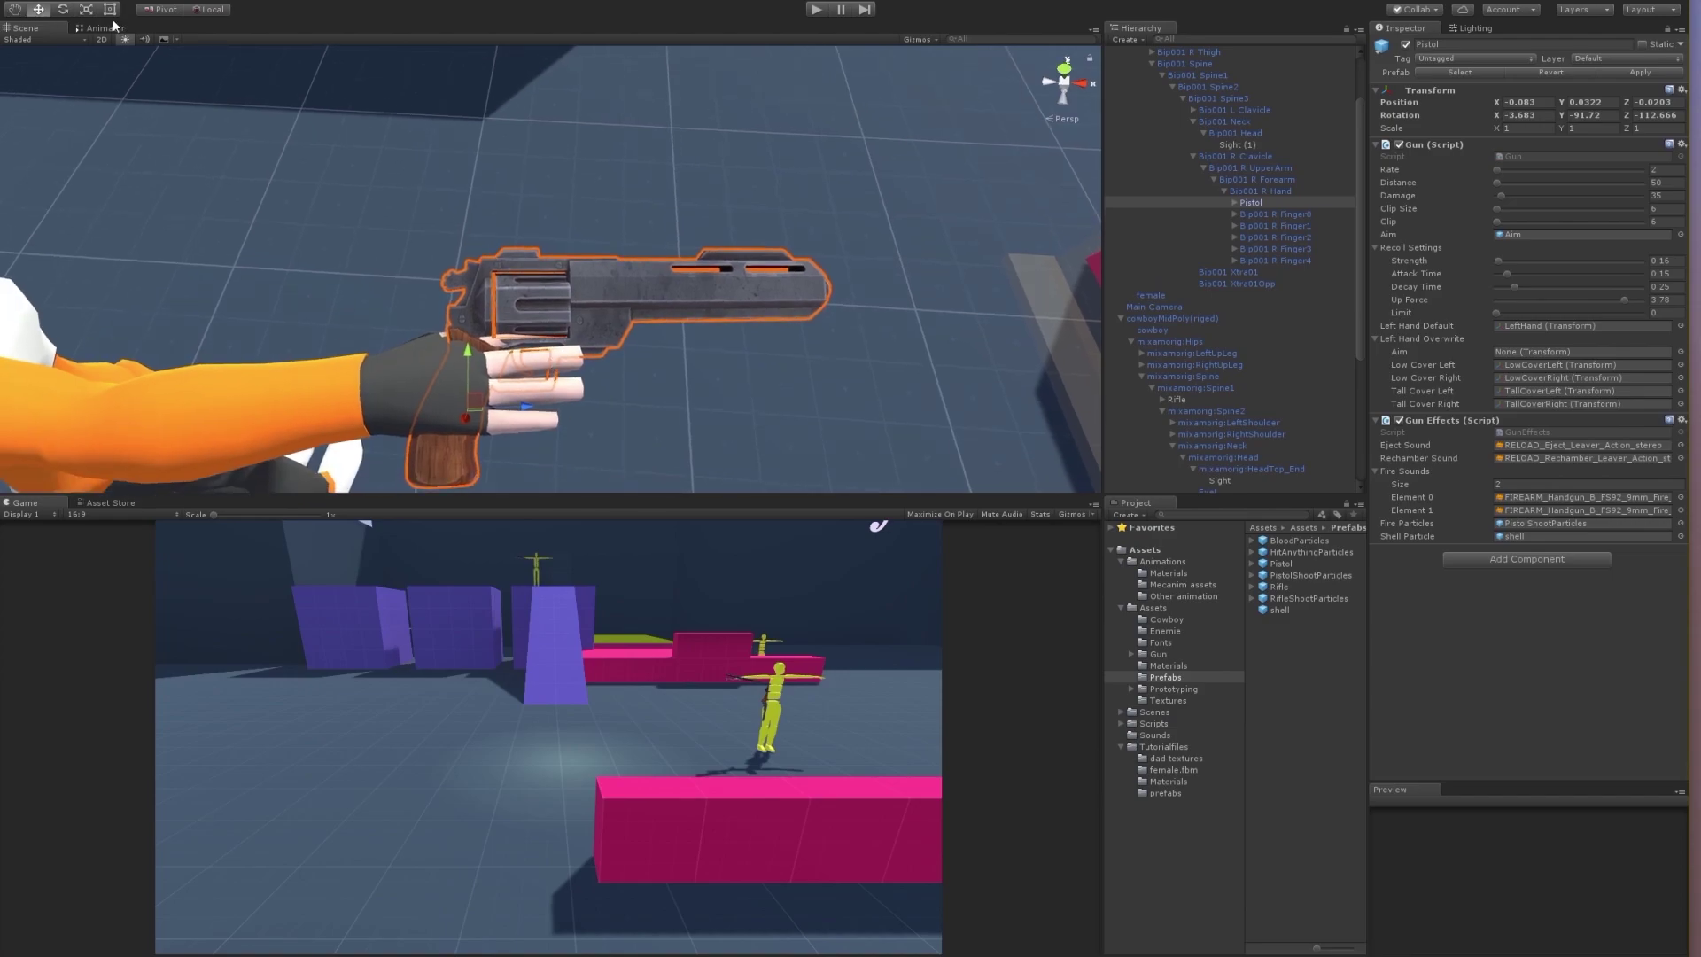
# Step: Scale the pistol down uniformly to 0.84 to fit the female's hand
pyautogui.click(86, 9)
pyautogui.scroll(-8, 532, 255)
pyautogui.moveTo(536, 241); pyautogui.dragTo(533, 255, button='right')
pyautogui.keyDown('alt'); pyautogui.moveTo(532, 255); pyautogui.dragTo(370, 212); pyautogui.keyUp('alt')
pyautogui.press('r')
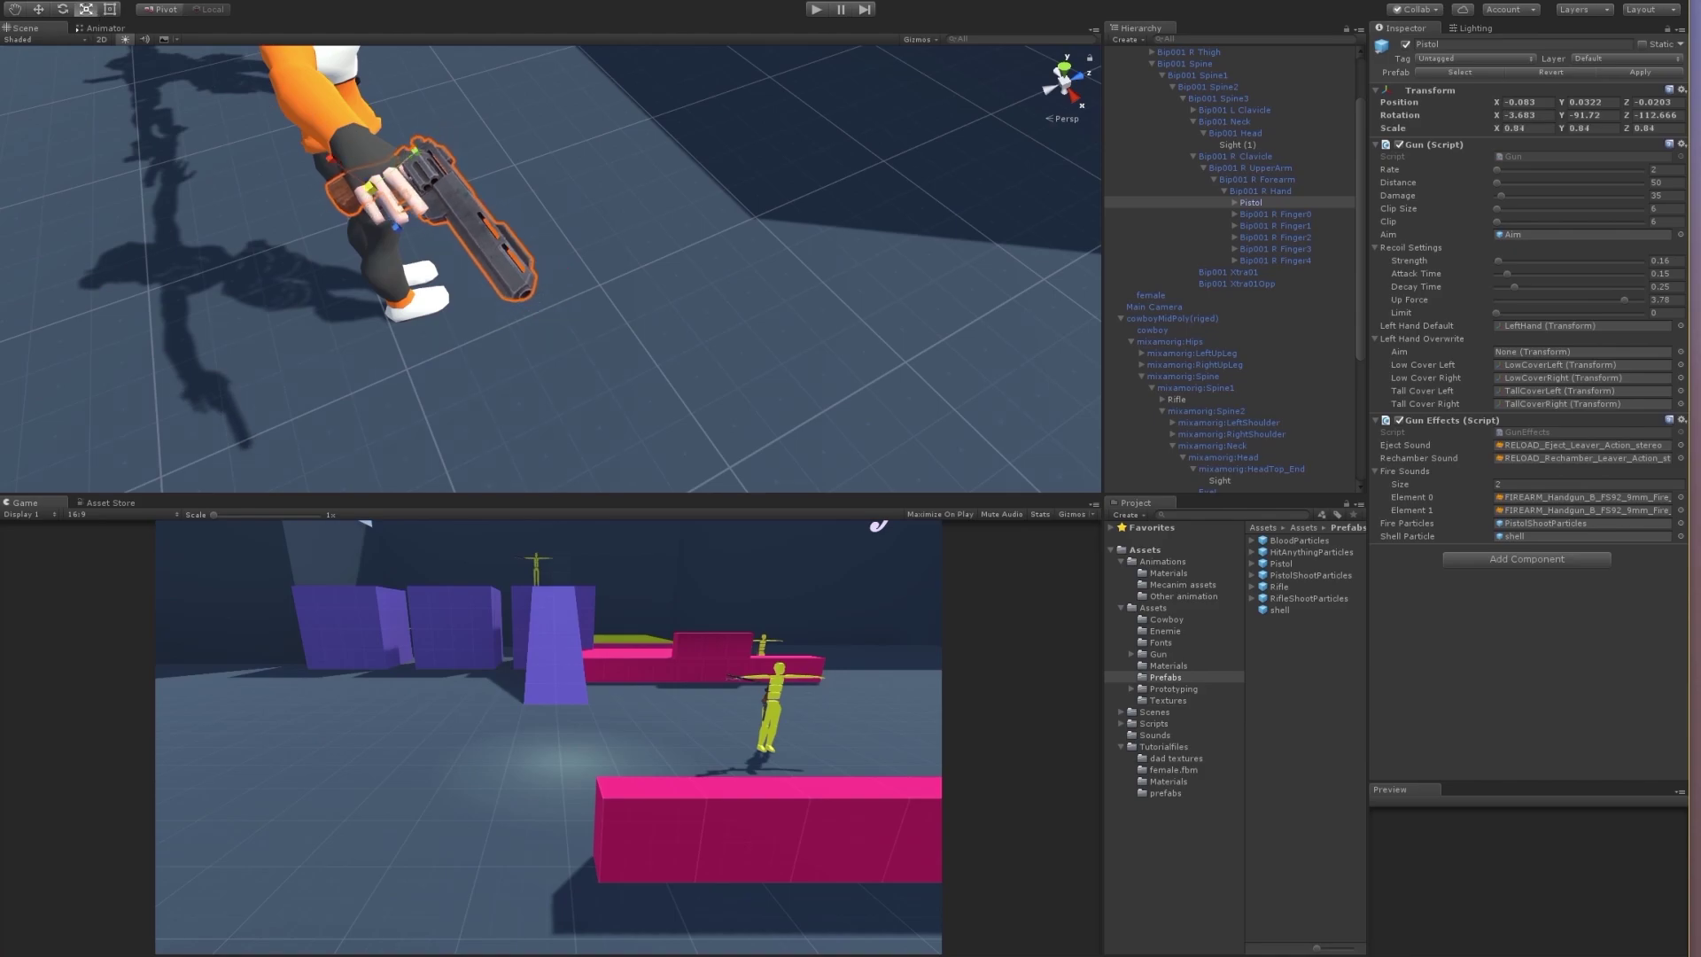
# Step: Refine the pistol's fit in the hand to about position -0.084, 0.023, 0.003 and rotation -7.4, -91.5, -93.6
pyautogui.click(47, 13)
pyautogui.moveTo(425, 181); pyautogui.dragTo(401, 138)
pyautogui.click(62, 10)
pyautogui.moveTo(401, 138); pyautogui.dragTo(755, 2, button='right')
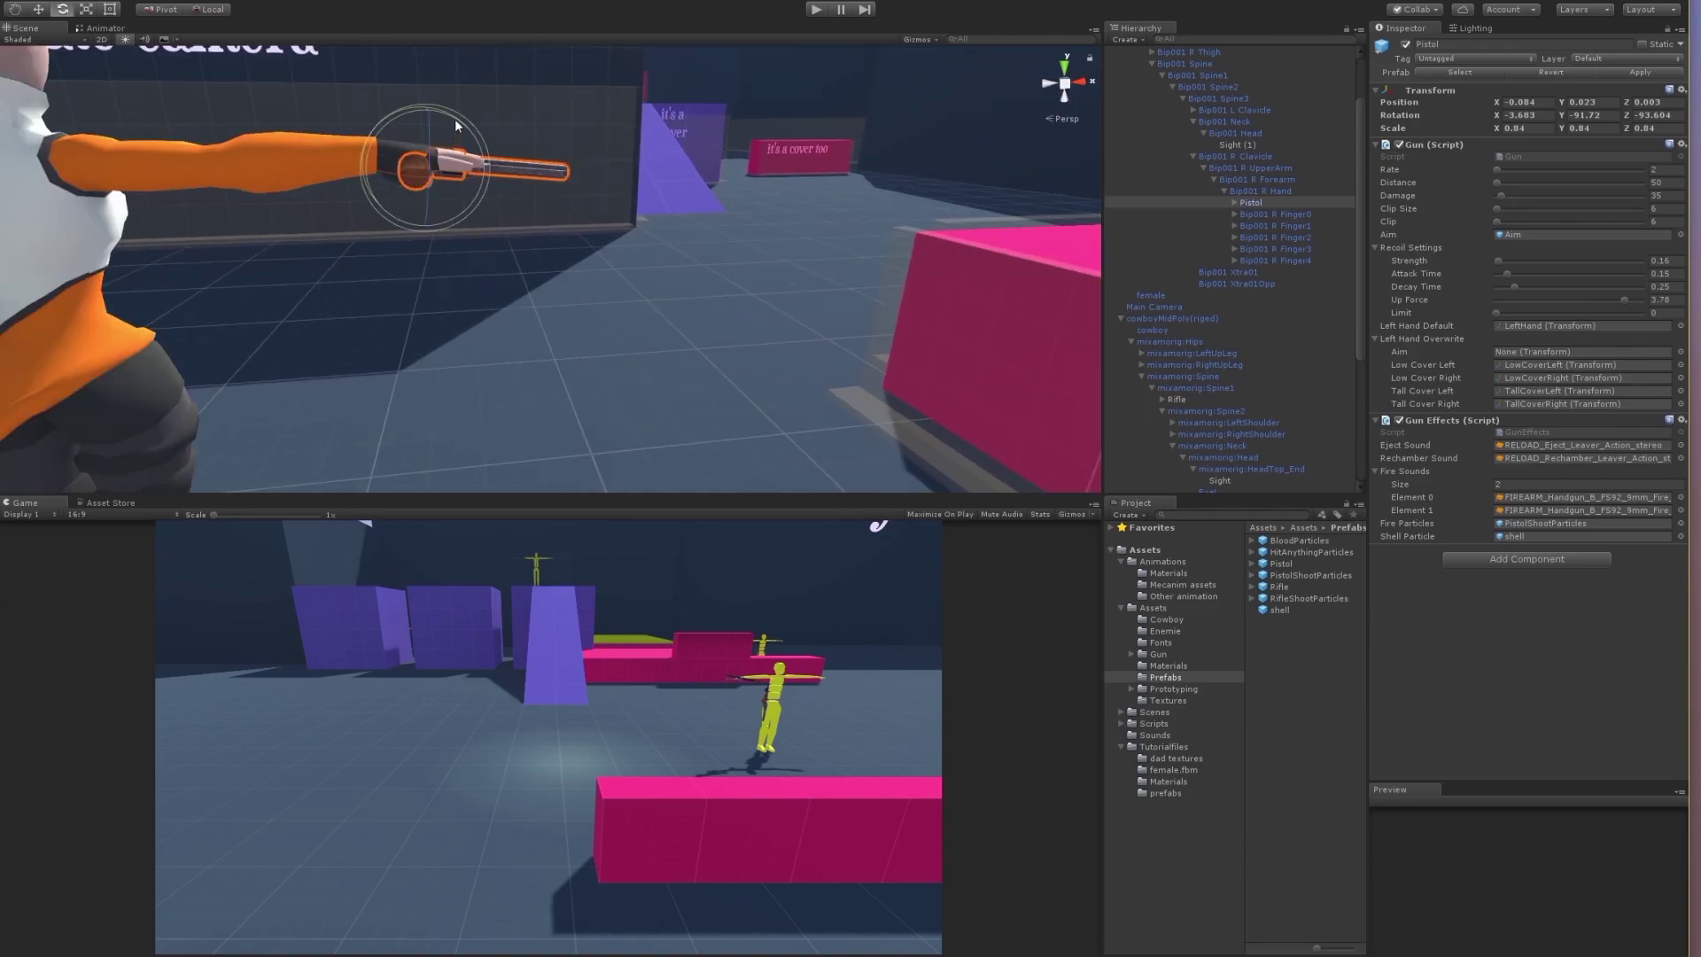
pyautogui.moveTo(454, 119); pyautogui.dragTo(459, 120)
pyautogui.moveTo(460, 120); pyautogui.dragTo(1010, 232, button='right')
# Step: Set the Weapons size to 1 in the female's Character Motor and assign the hand's Pistol as the weapon's Item
pyautogui.click(1304, 202)
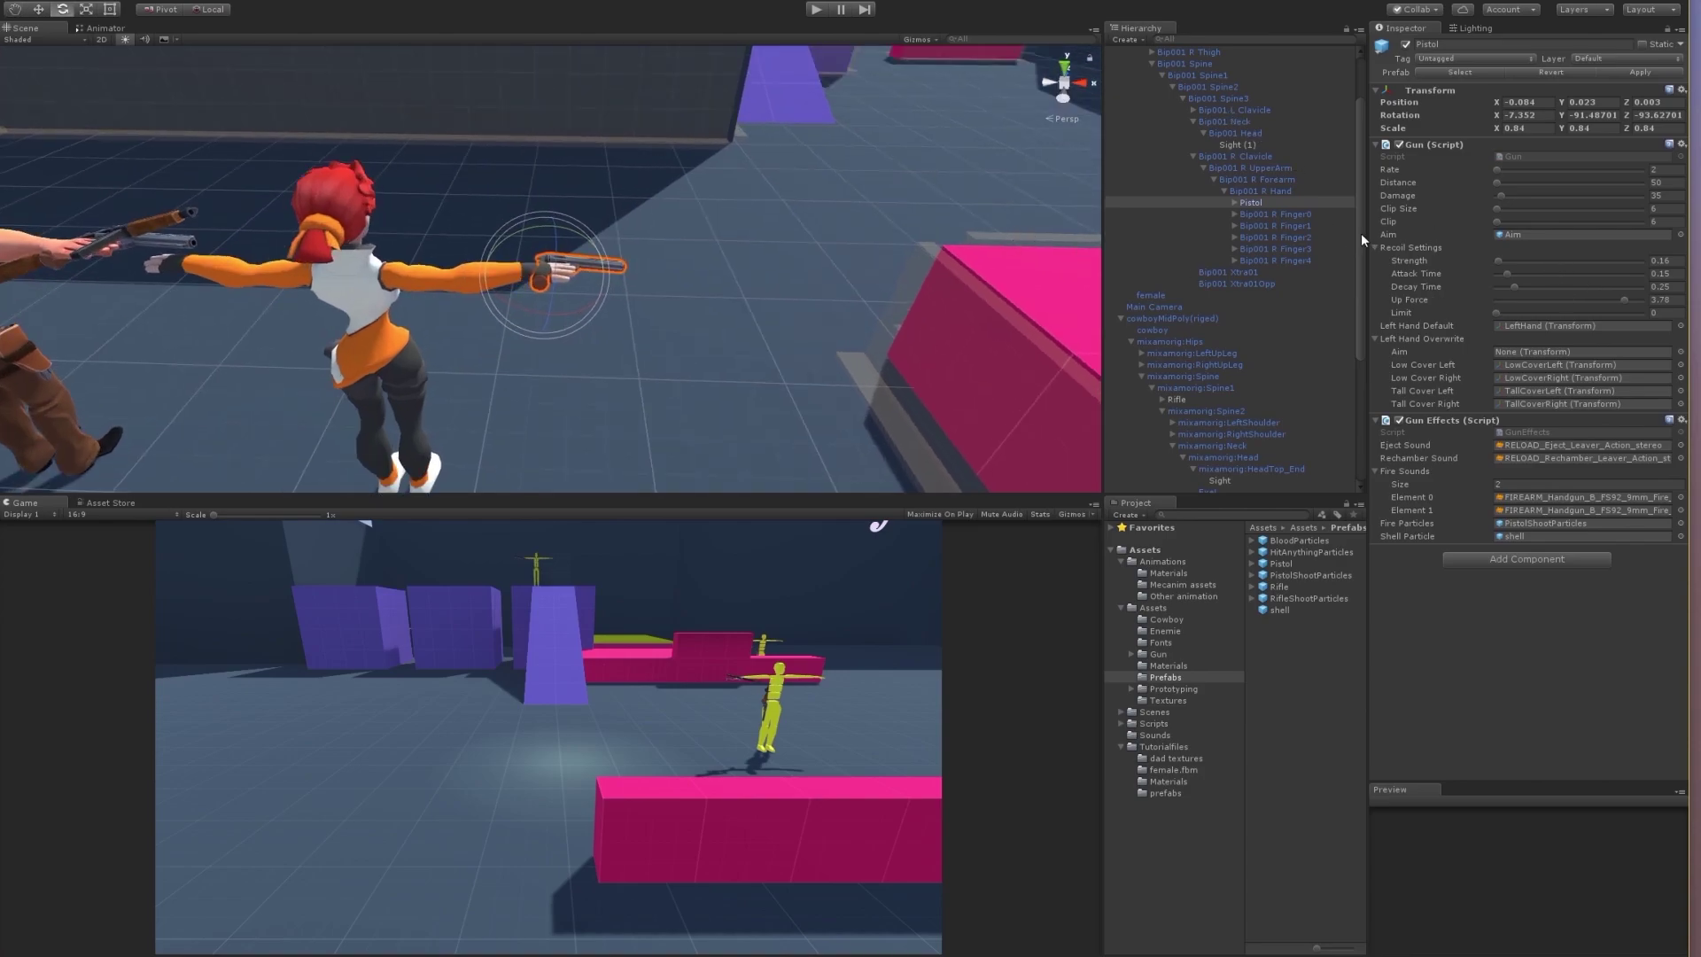
pyautogui.scroll(3, 1361, 232)
pyautogui.click(1143, 75)
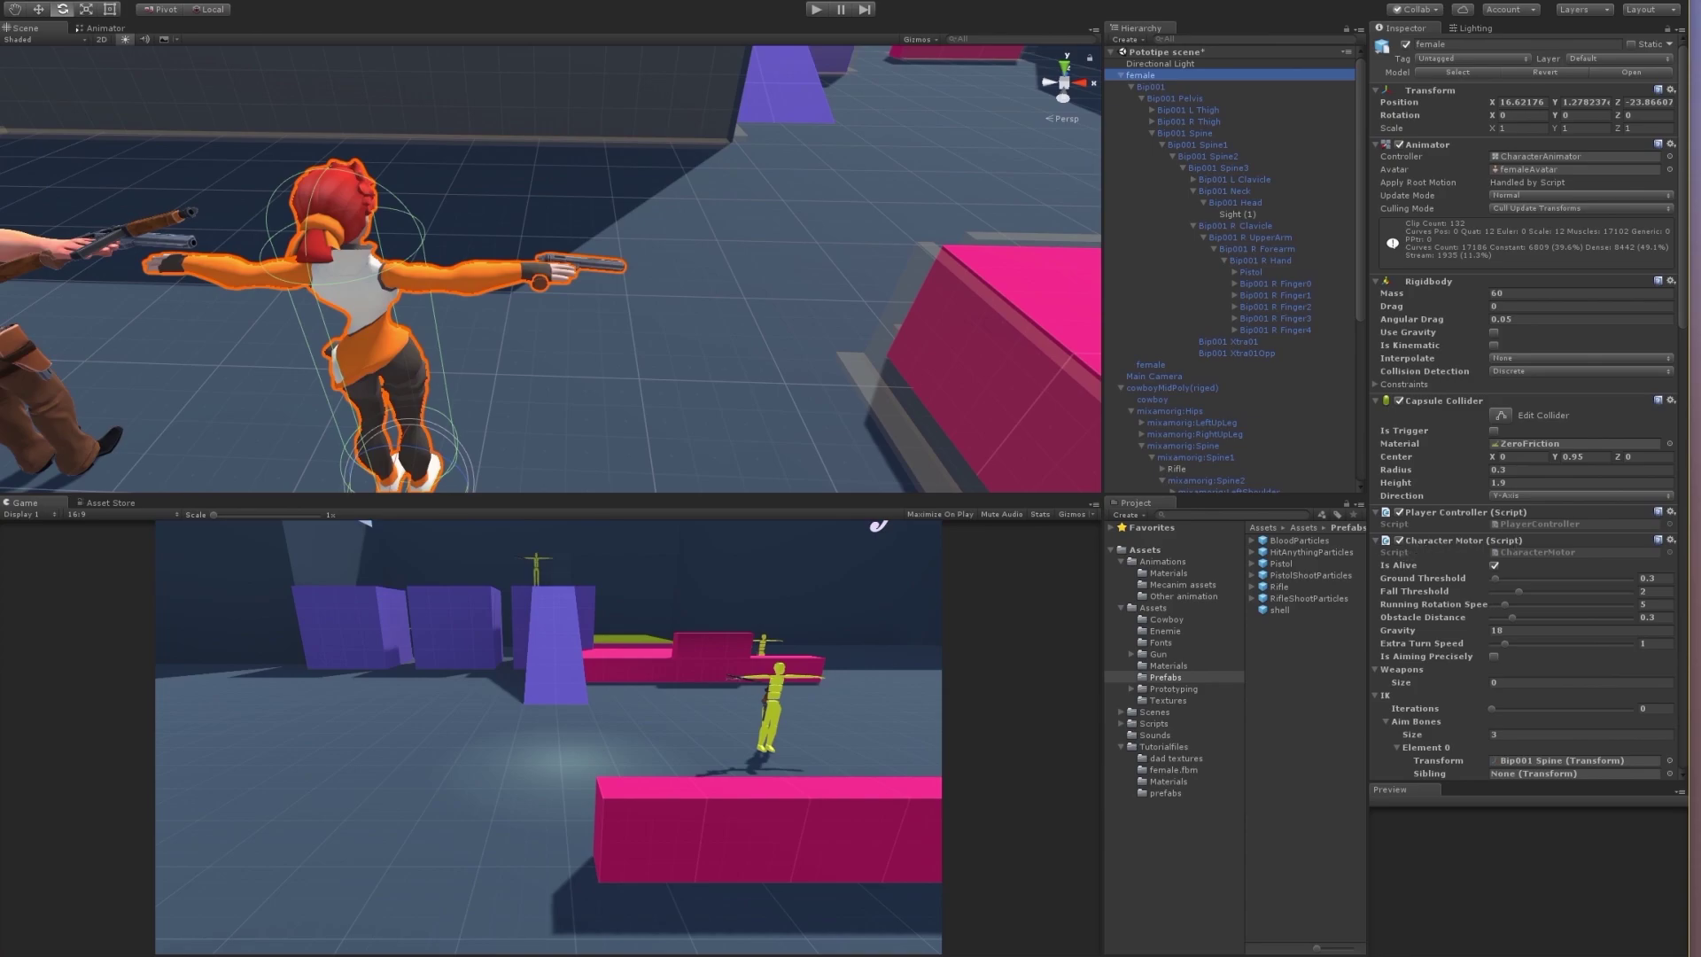
pyautogui.scroll(-8, 1681, 303)
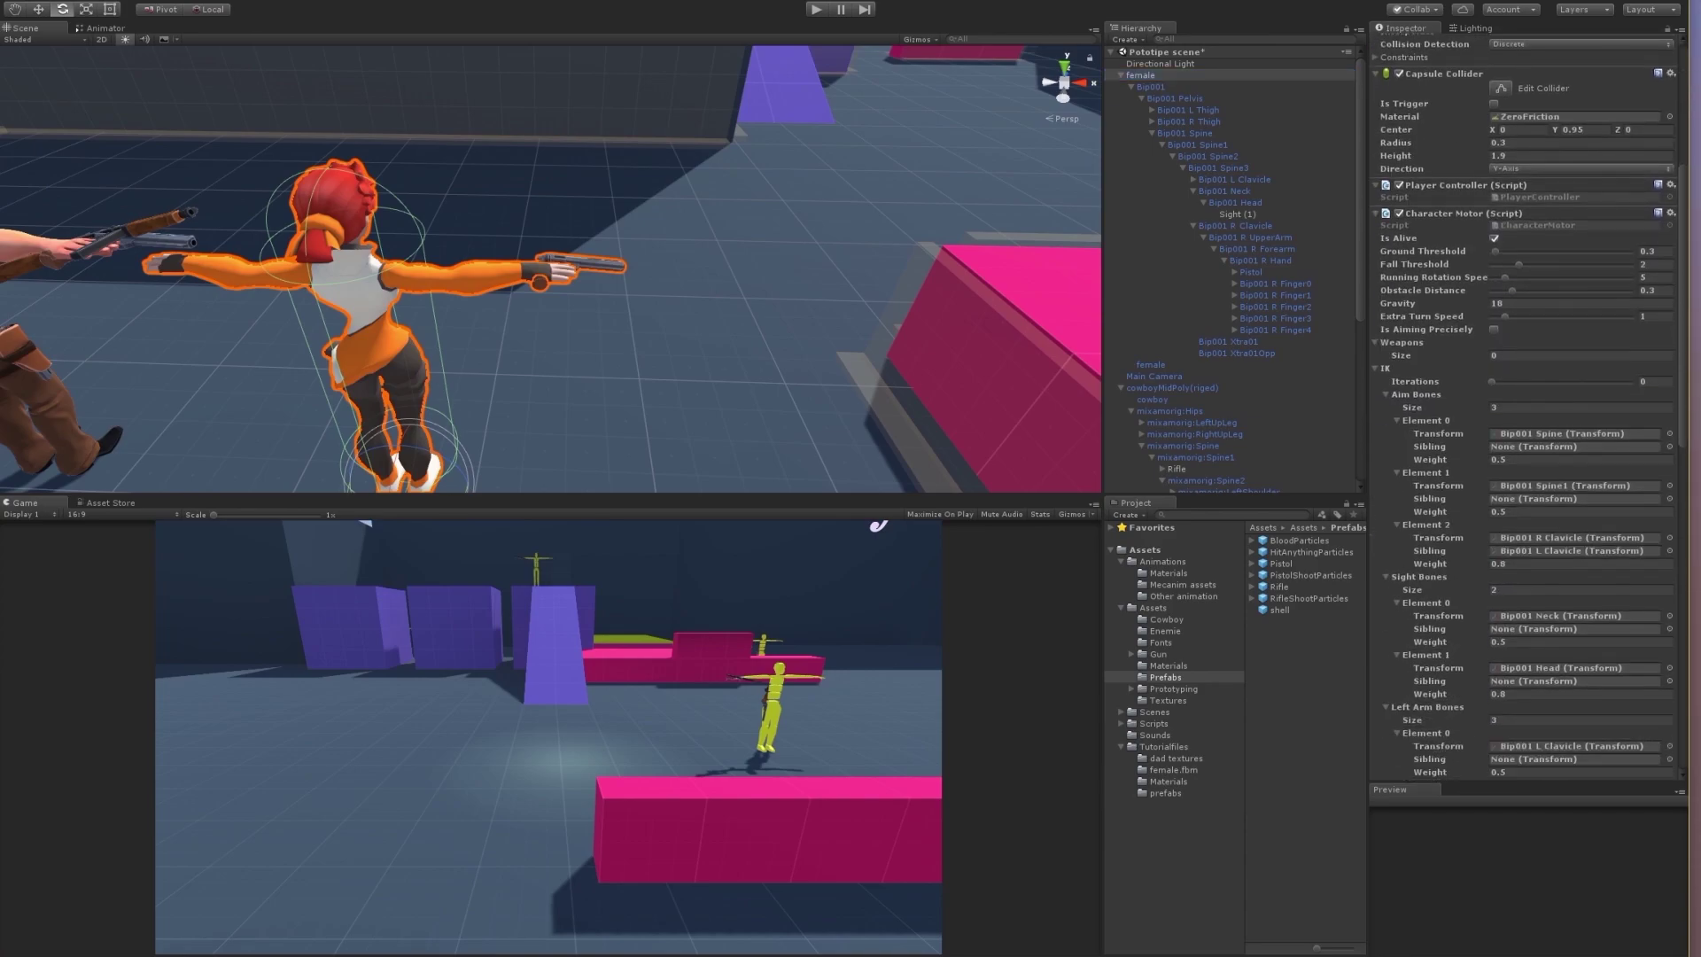
pyautogui.click(1515, 356)
pyautogui.write('1')
pyautogui.press('Return')
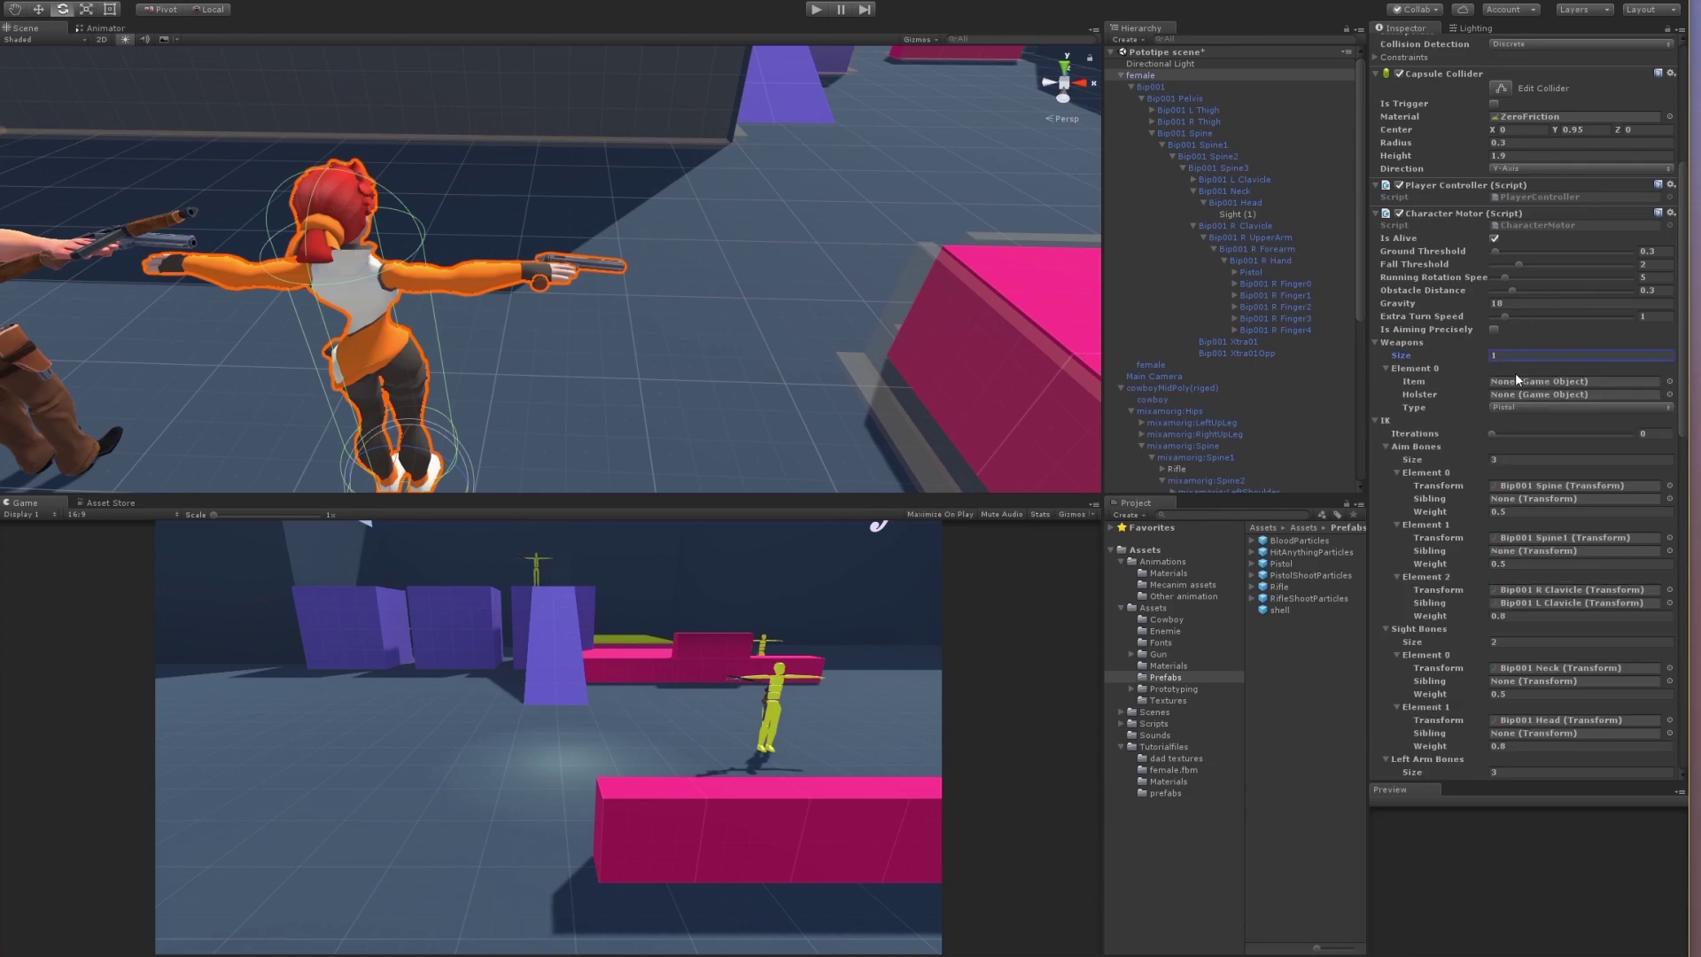
pyautogui.moveTo(1251, 273); pyautogui.dragTo(1535, 381)
# Step: Duplicate the pistol's GUN_UNITY mesh and make the copy a child of Bip001 R Thigh
pyautogui.click(1235, 273)
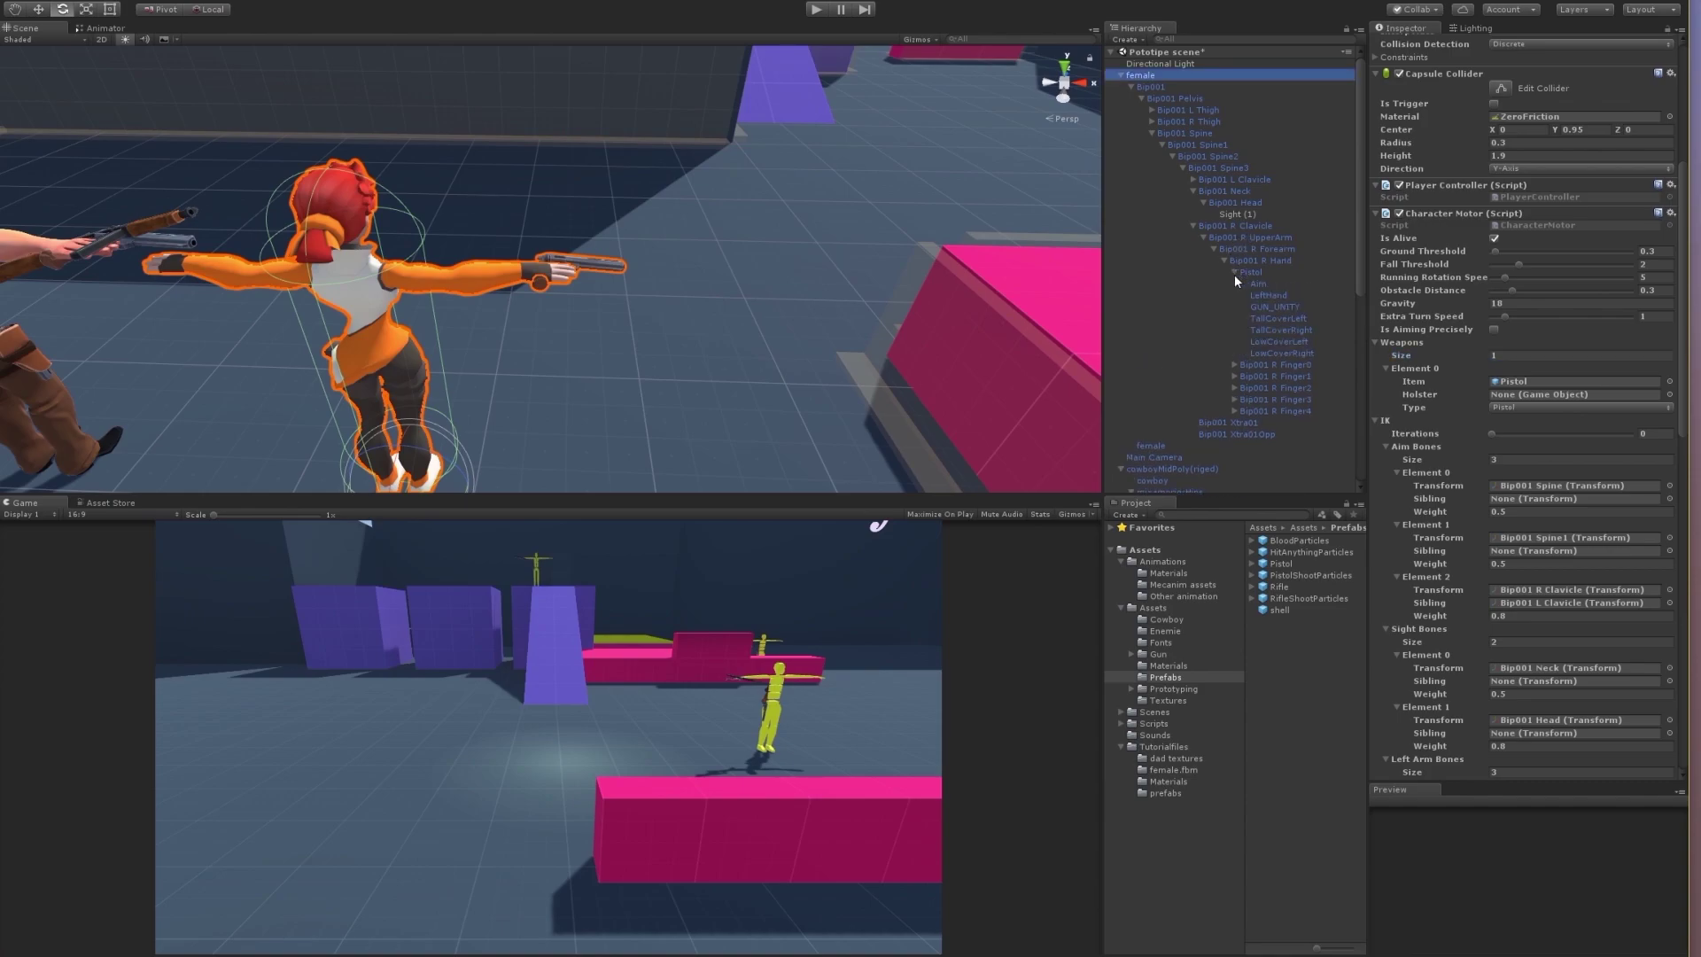
pyautogui.click(1280, 306)
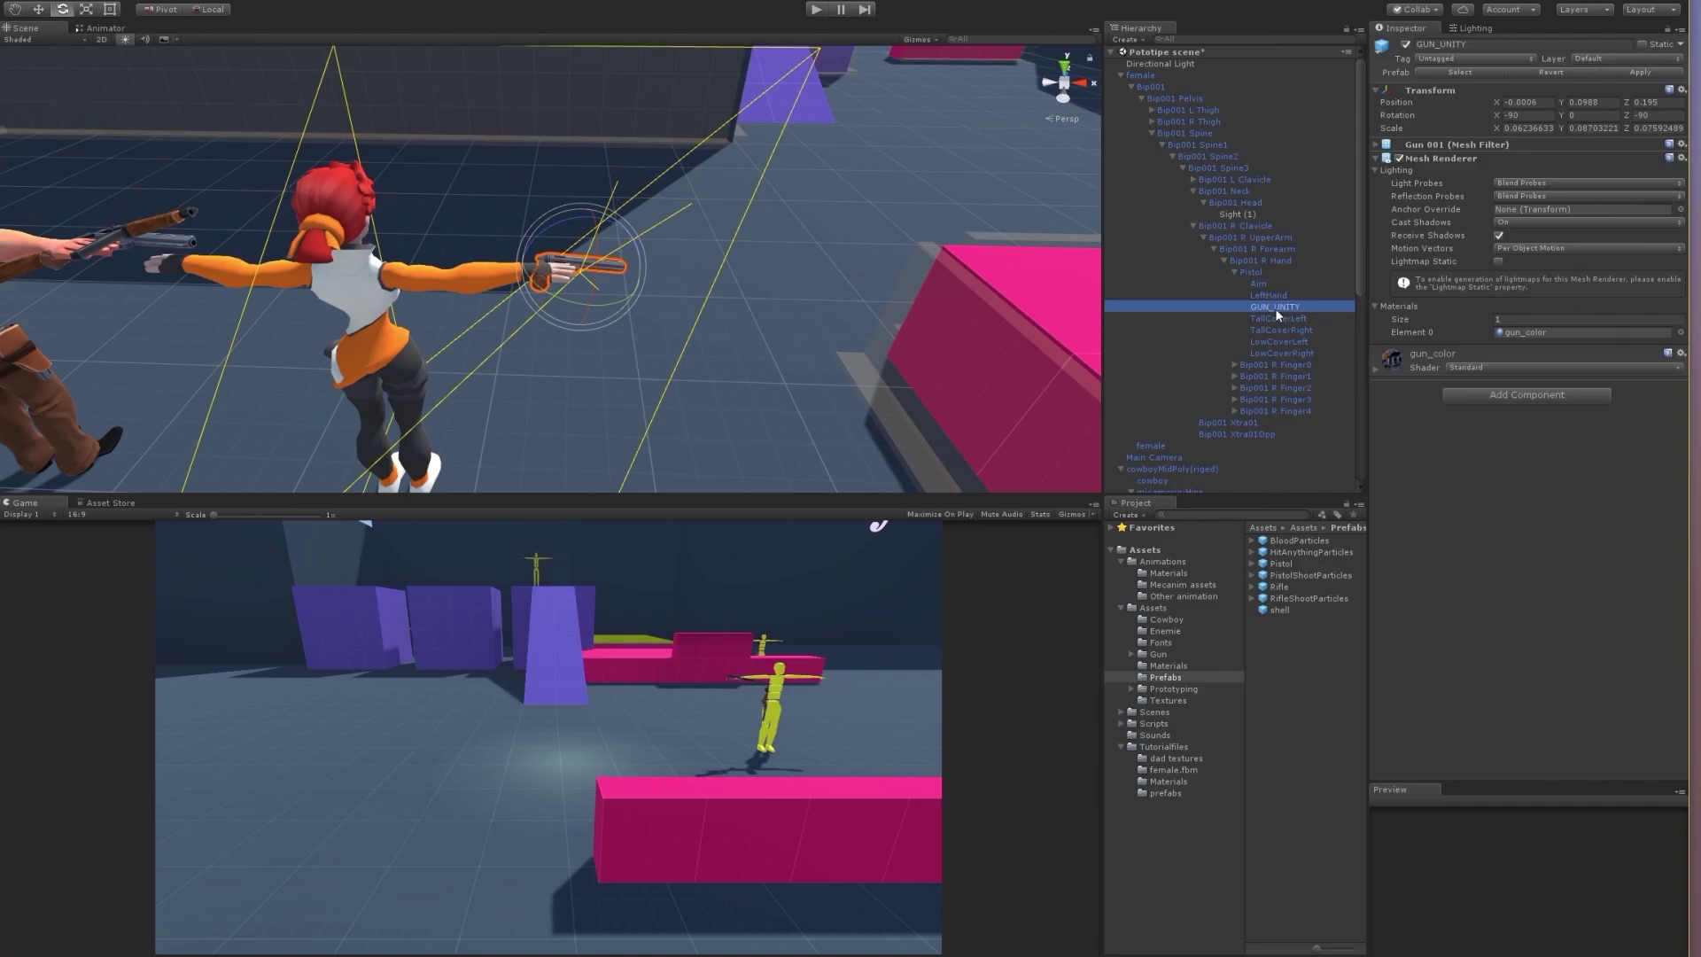
pyautogui.click(42, 11)
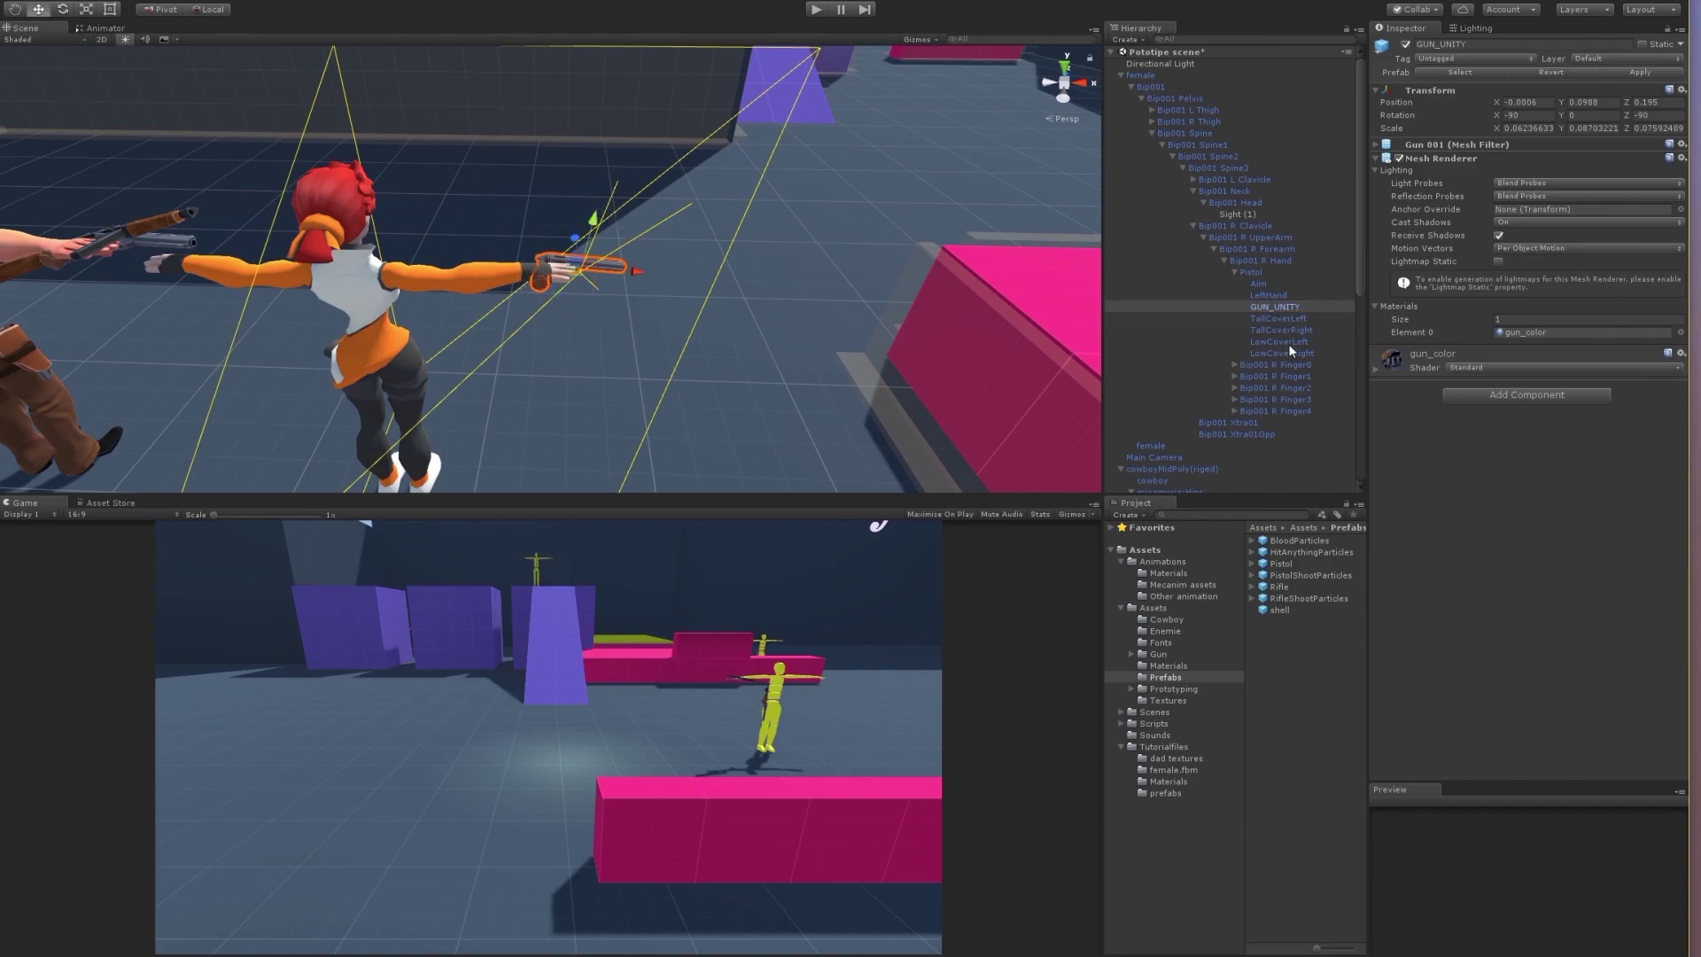
pyautogui.click(1287, 308)
pyautogui.hotkey('ctrl', 'd')
pyautogui.moveTo(1279, 367); pyautogui.dragTo(1212, 125)
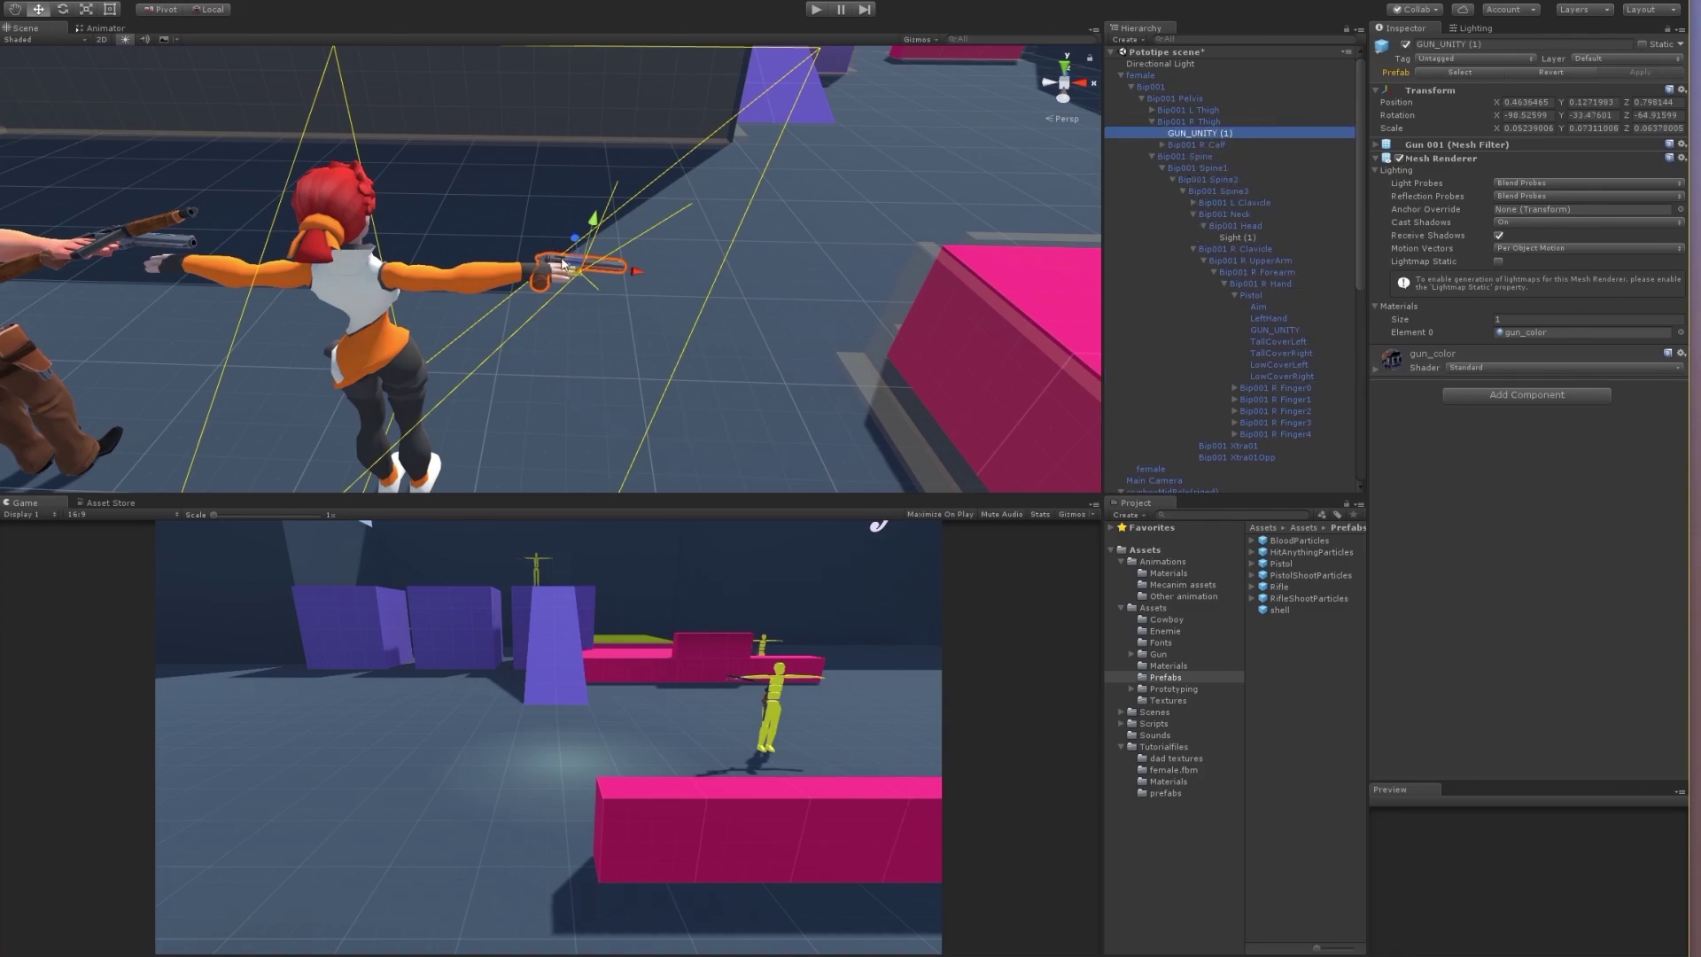
# Step: Move the duplicated gun beside the female's right hip and rotate it barrel-down, to about -138 on Z
pyautogui.moveTo(577, 262); pyautogui.dragTo(471, 302)
pyautogui.click(63, 9)
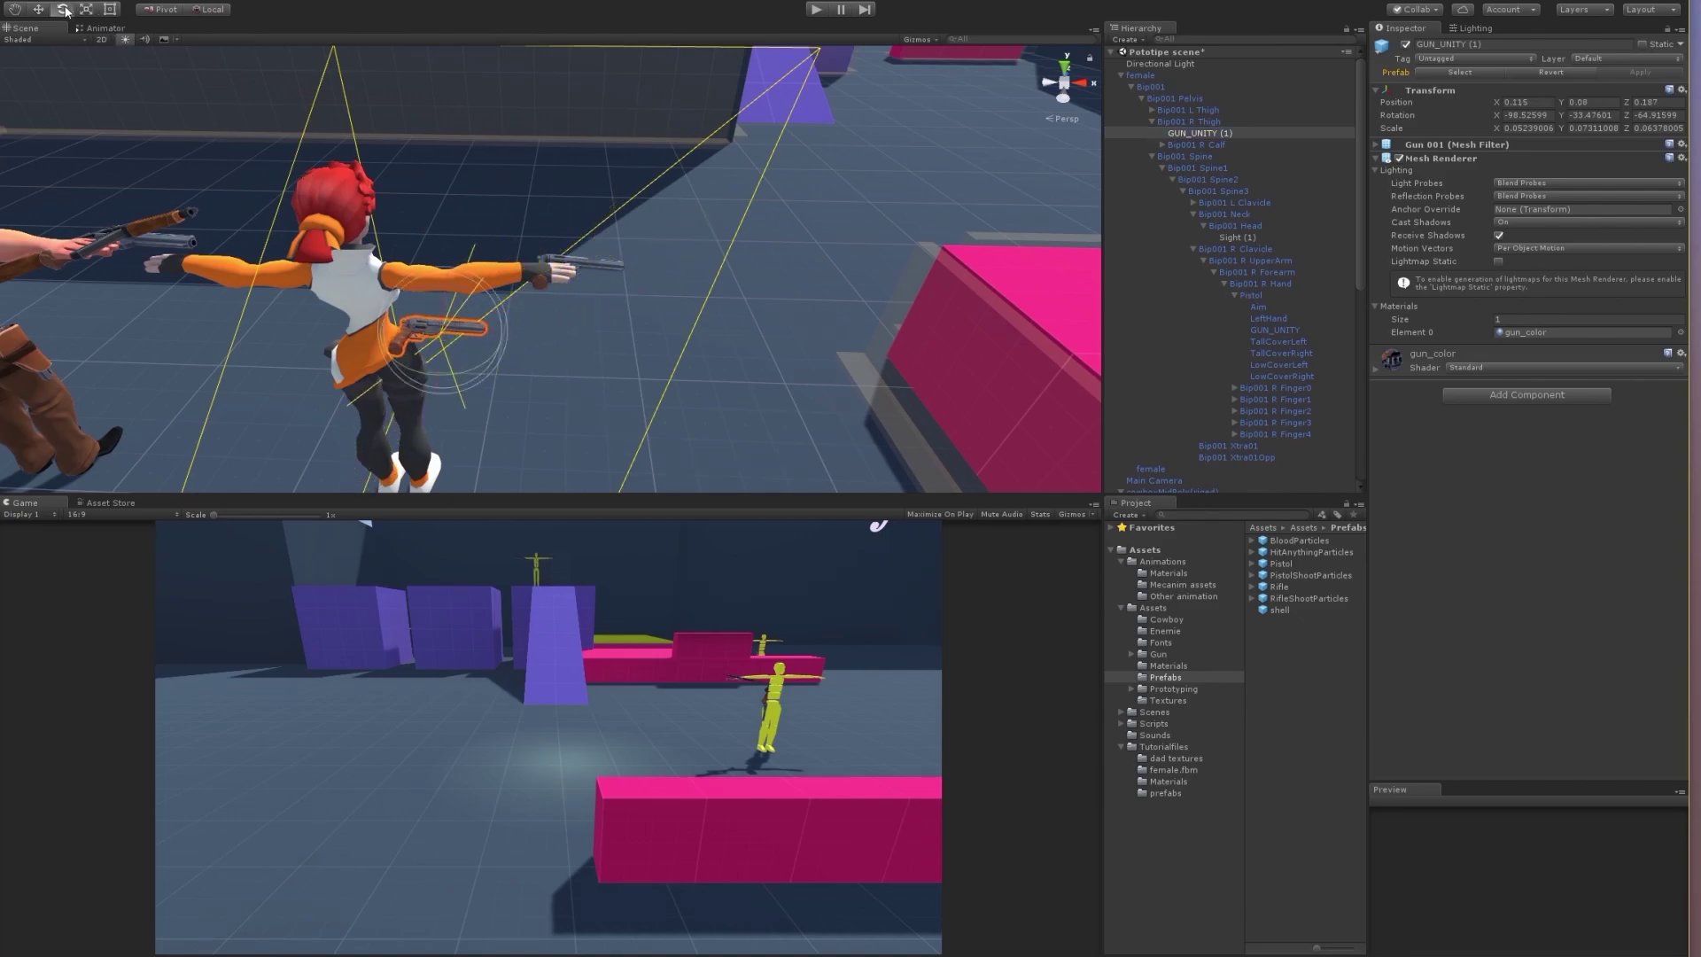
pyautogui.moveTo(481, 303); pyautogui.dragTo(573, 401)
pyautogui.press('f')
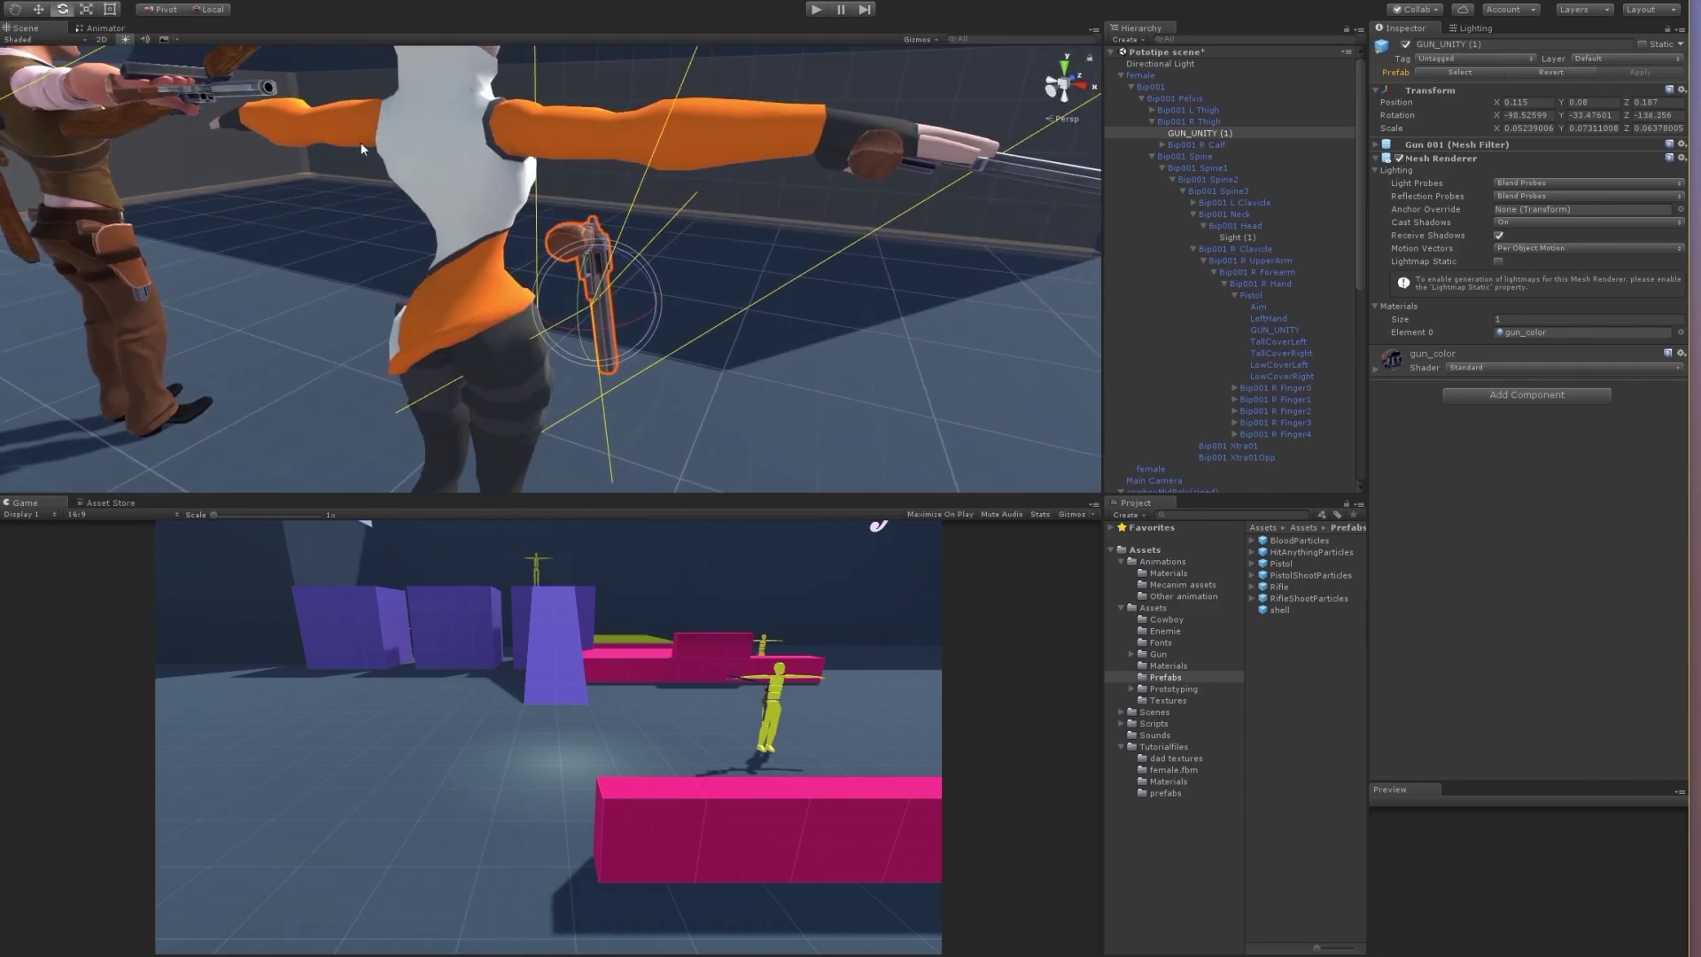
# Step: Place the duplicated gun against the right thigh like a holstered weapon, at about X -0.046, Y 0.047, Z 0.101
pyautogui.click(39, 10)
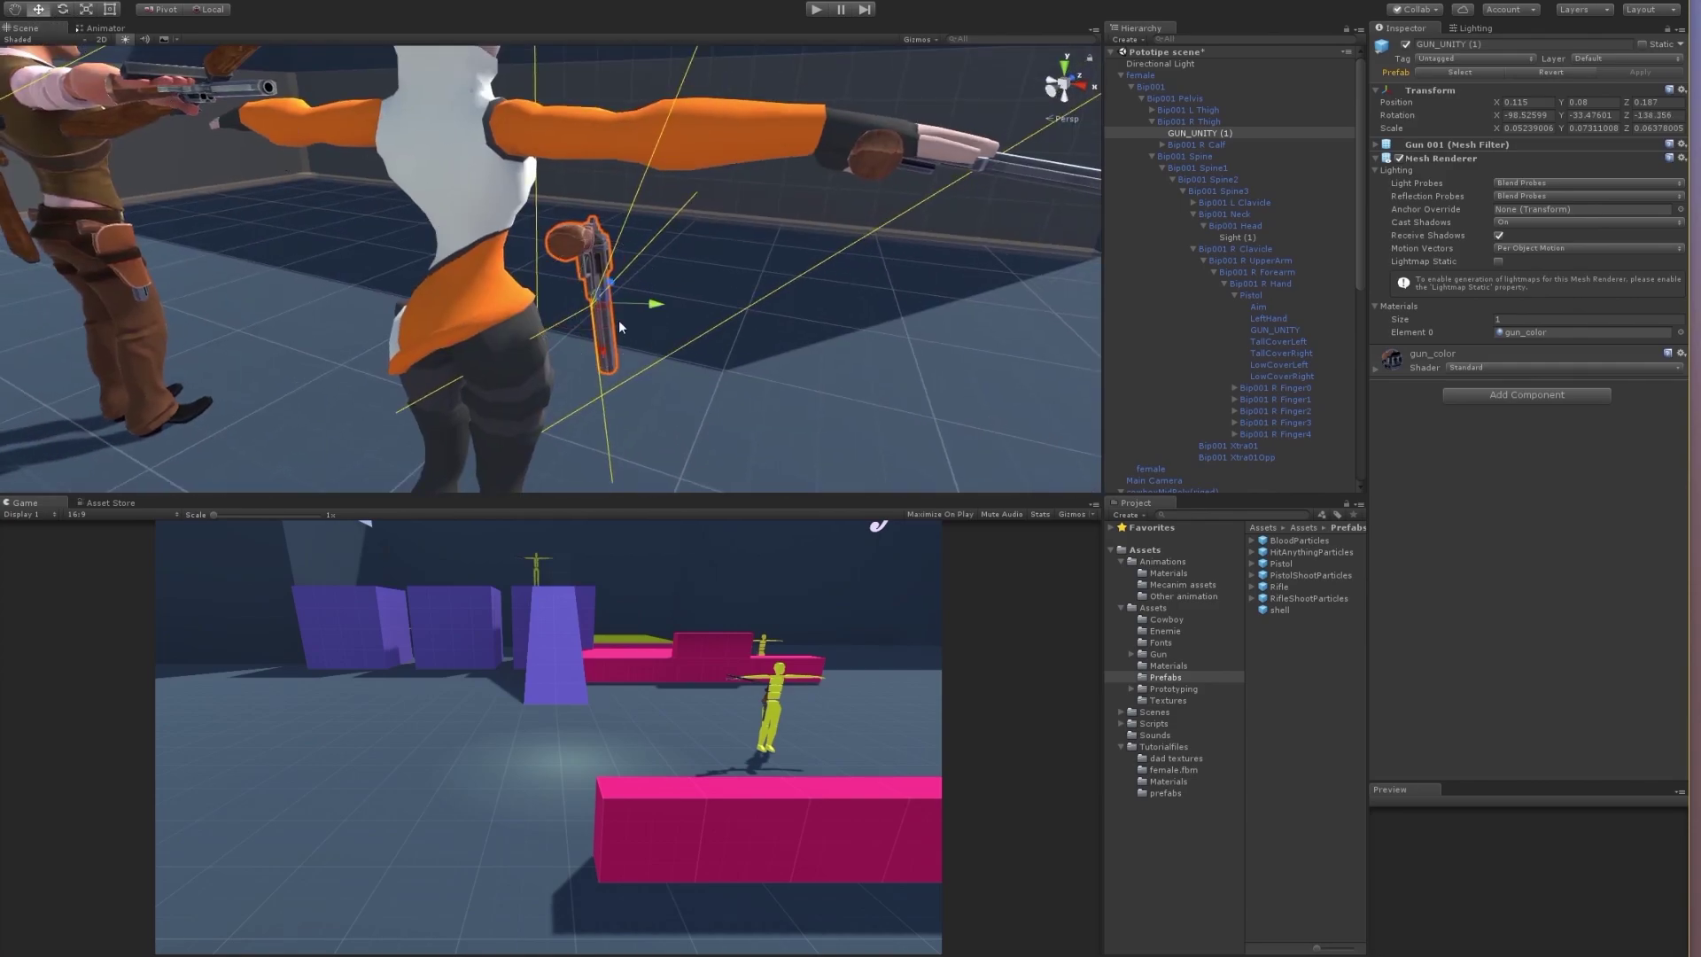
pyautogui.moveTo(618, 311); pyautogui.dragTo(560, 352)
pyautogui.keyDown('alt'); pyautogui.moveTo(664, 334); pyautogui.dragTo(543, 316); pyautogui.keyUp('alt')
pyautogui.scroll(-3, 833, 317)
pyautogui.moveTo(523, 258); pyautogui.dragTo(625, 271)
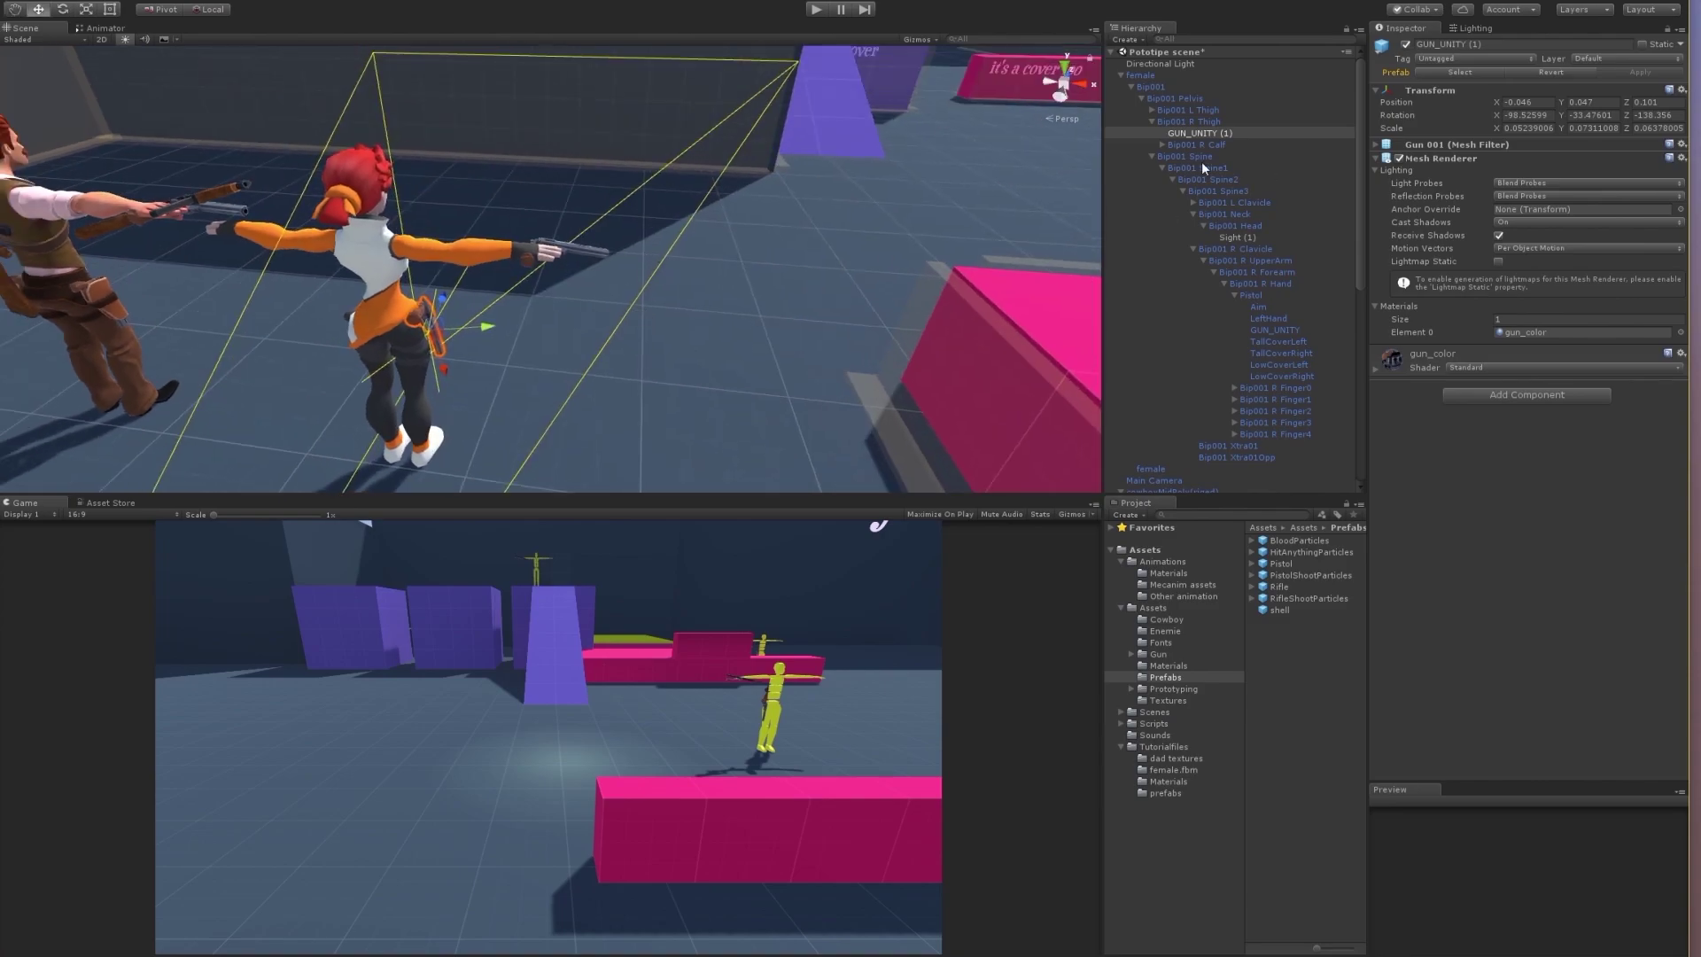
# Step: Assign GUN_UNITY (1) as the Holster of the female's first weapon in the Character Motor
pyautogui.click(1151, 76)
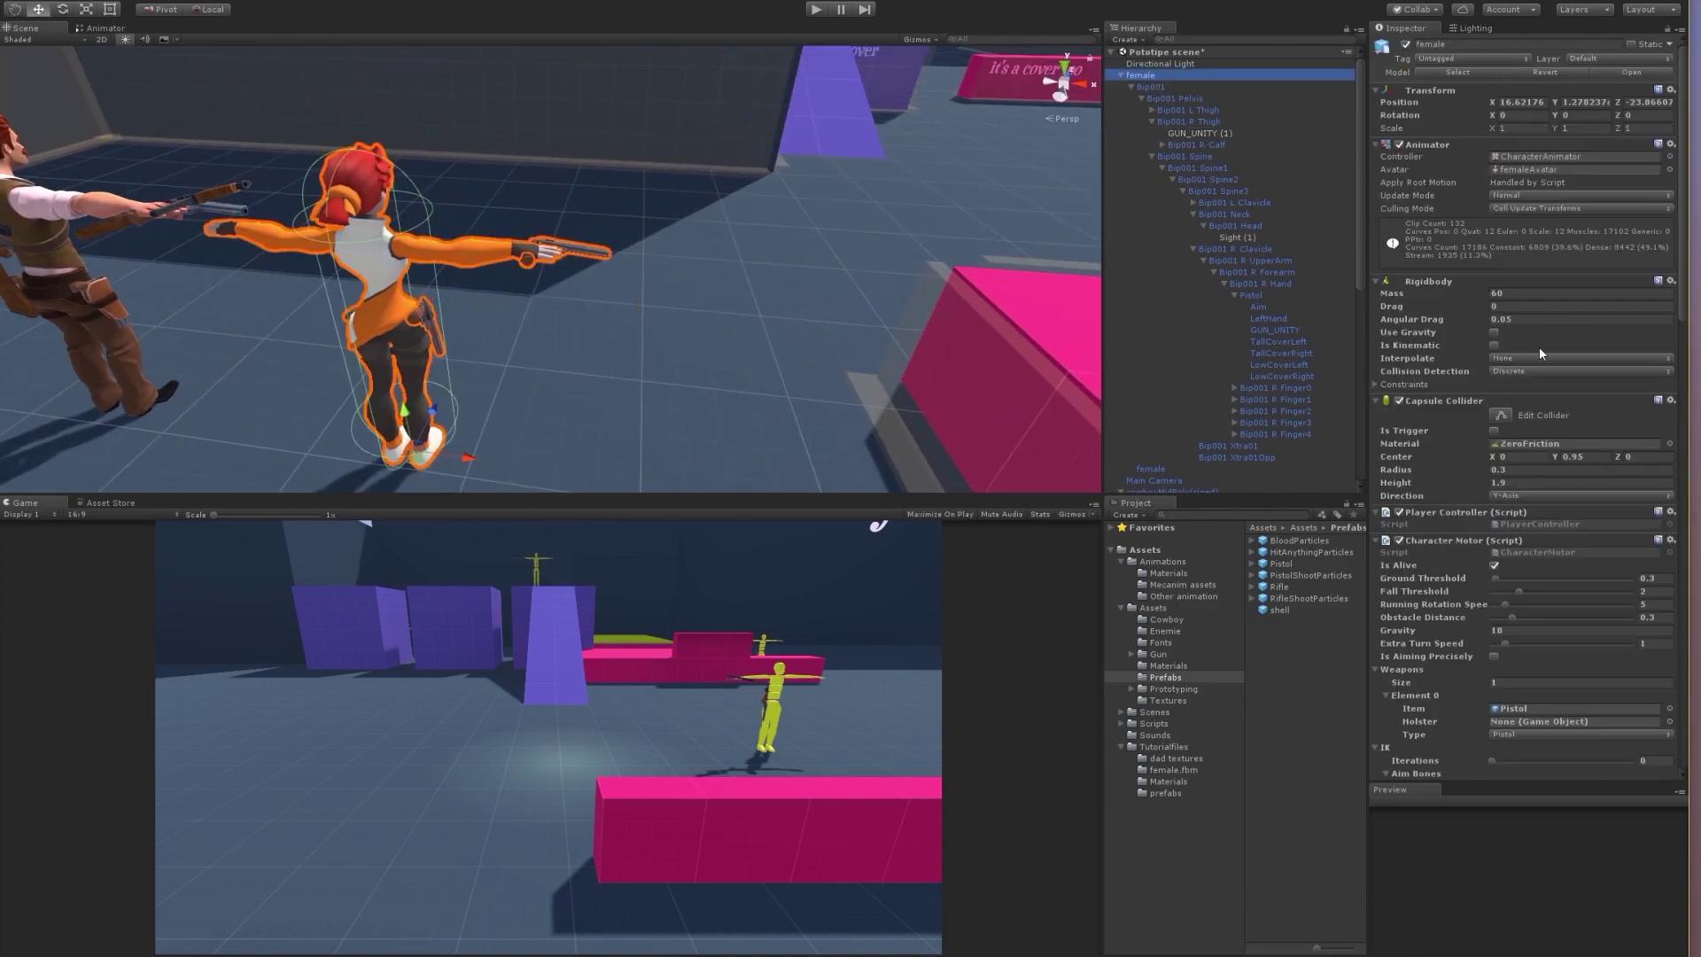
pyautogui.scroll(-3, 1681, 319)
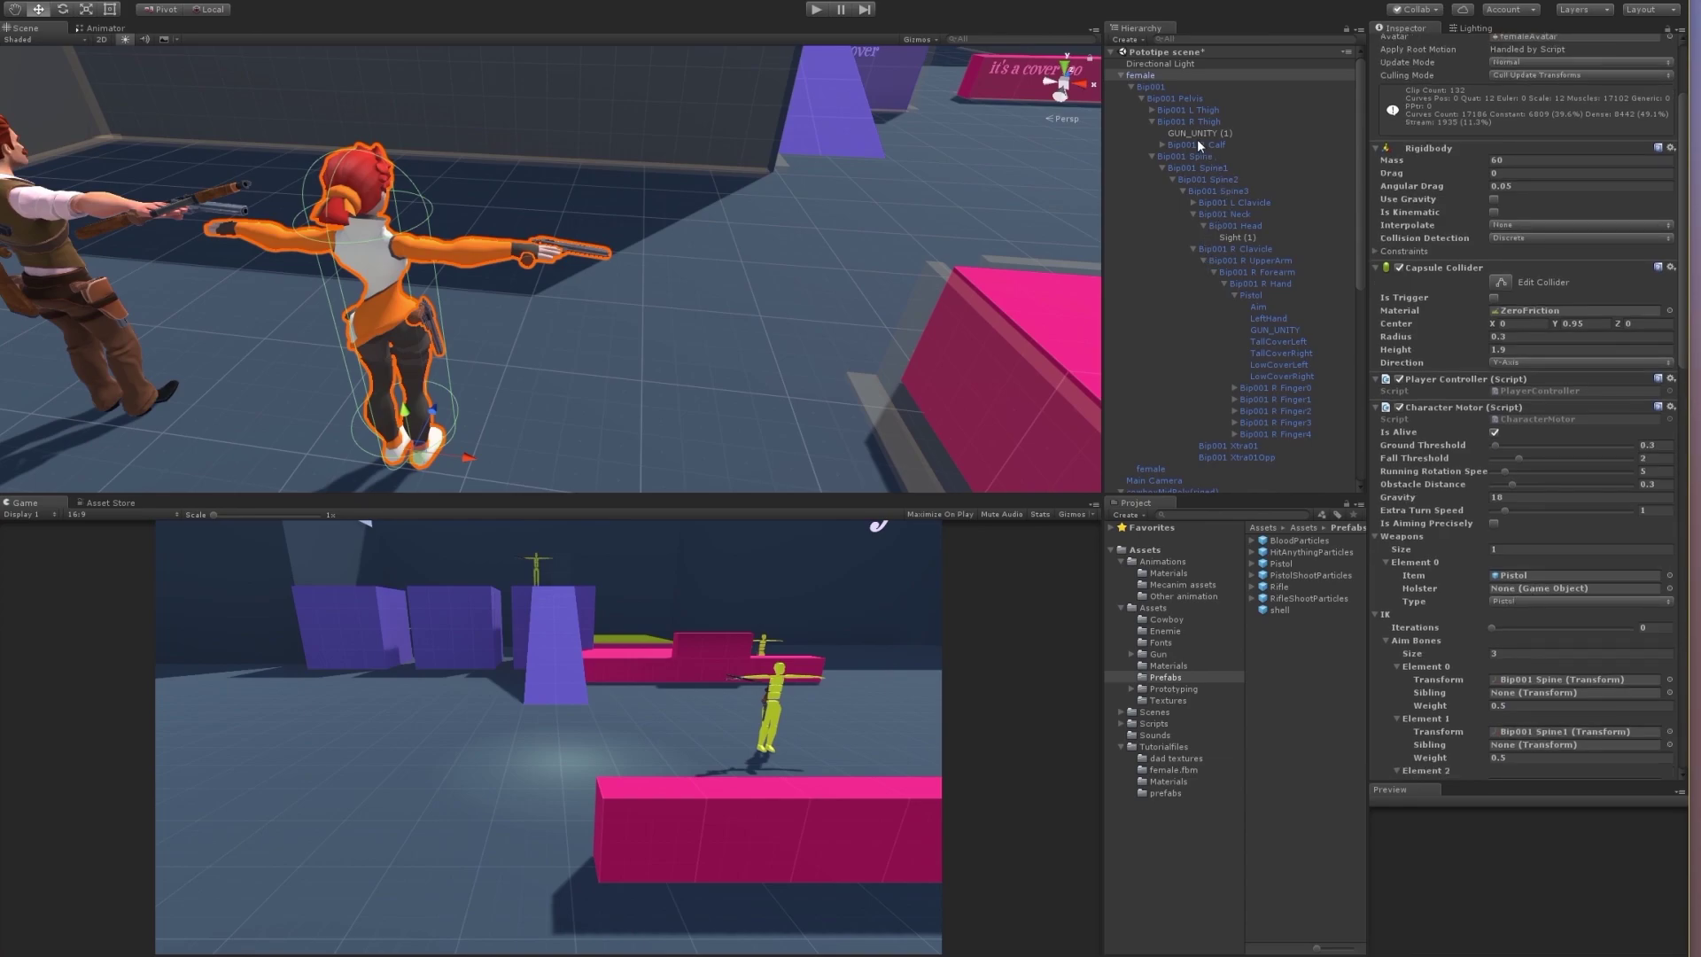
pyautogui.moveTo(1195, 135); pyautogui.dragTo(1526, 600)
pyautogui.moveTo(872, 270)
pyautogui.mouseDown(button='right')
pyautogui.moveTo(873, 243)
pyautogui.moveTo(877, 264)
pyautogui.moveTo(860, 260)
pyautogui.mouseUp(button='right')
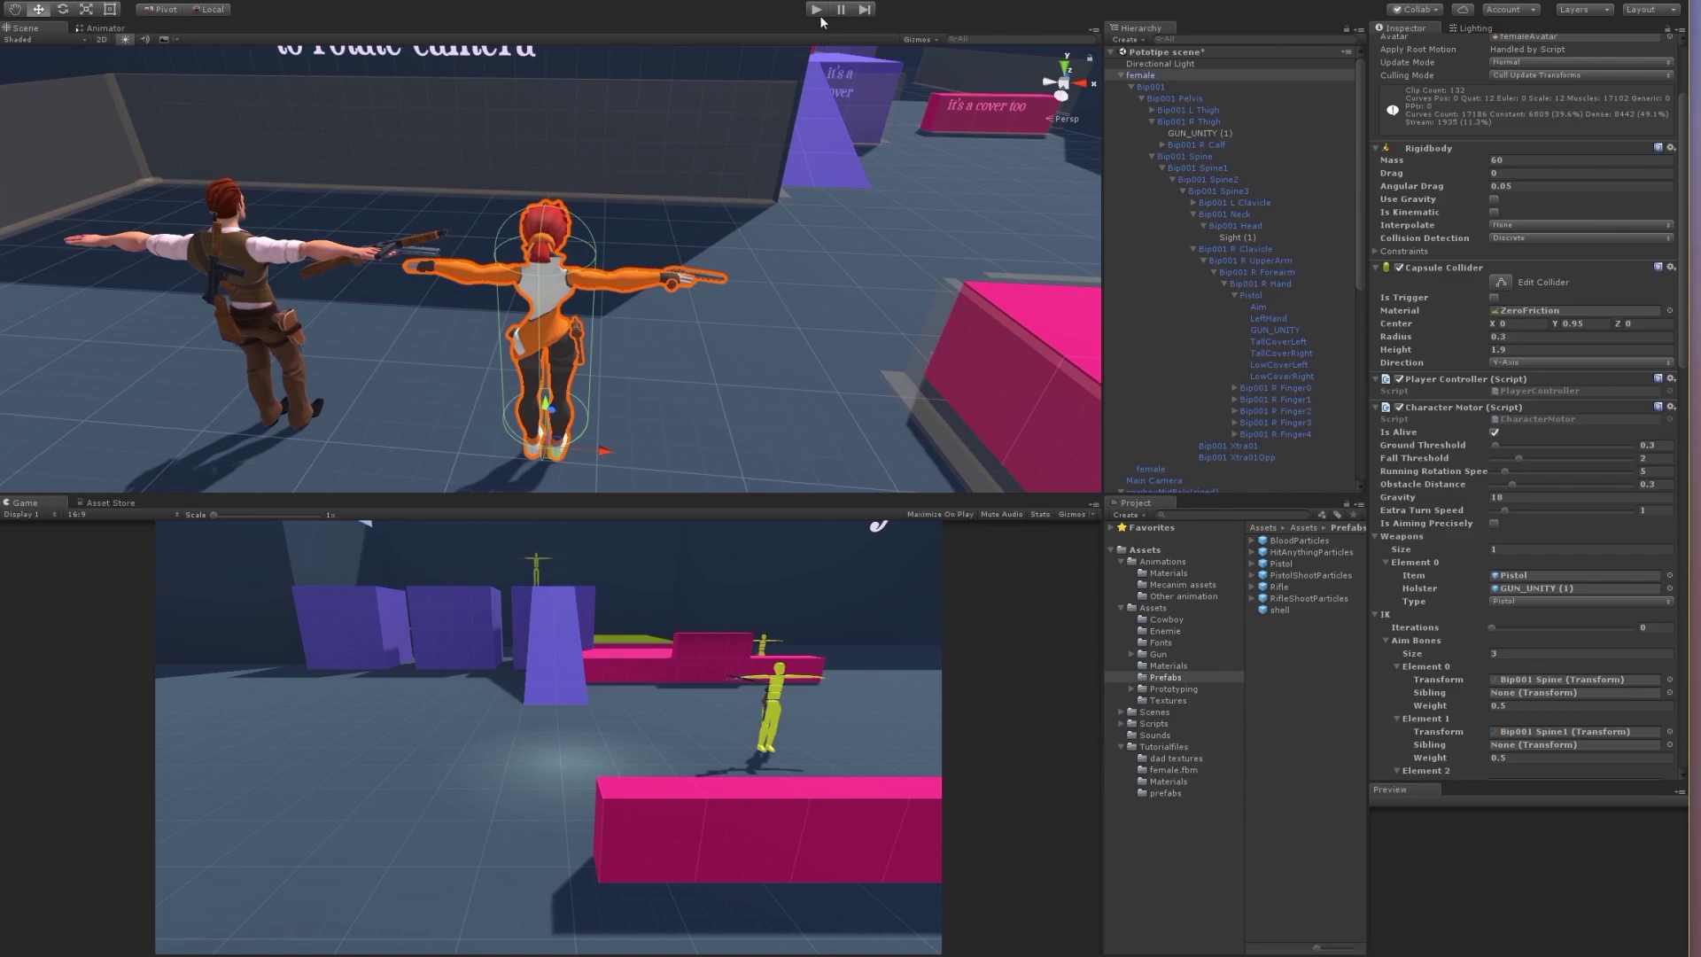
# Step: Run the game, equip the pistol with the female character, and test walking and aiming with it
pyautogui.click(812, 14)
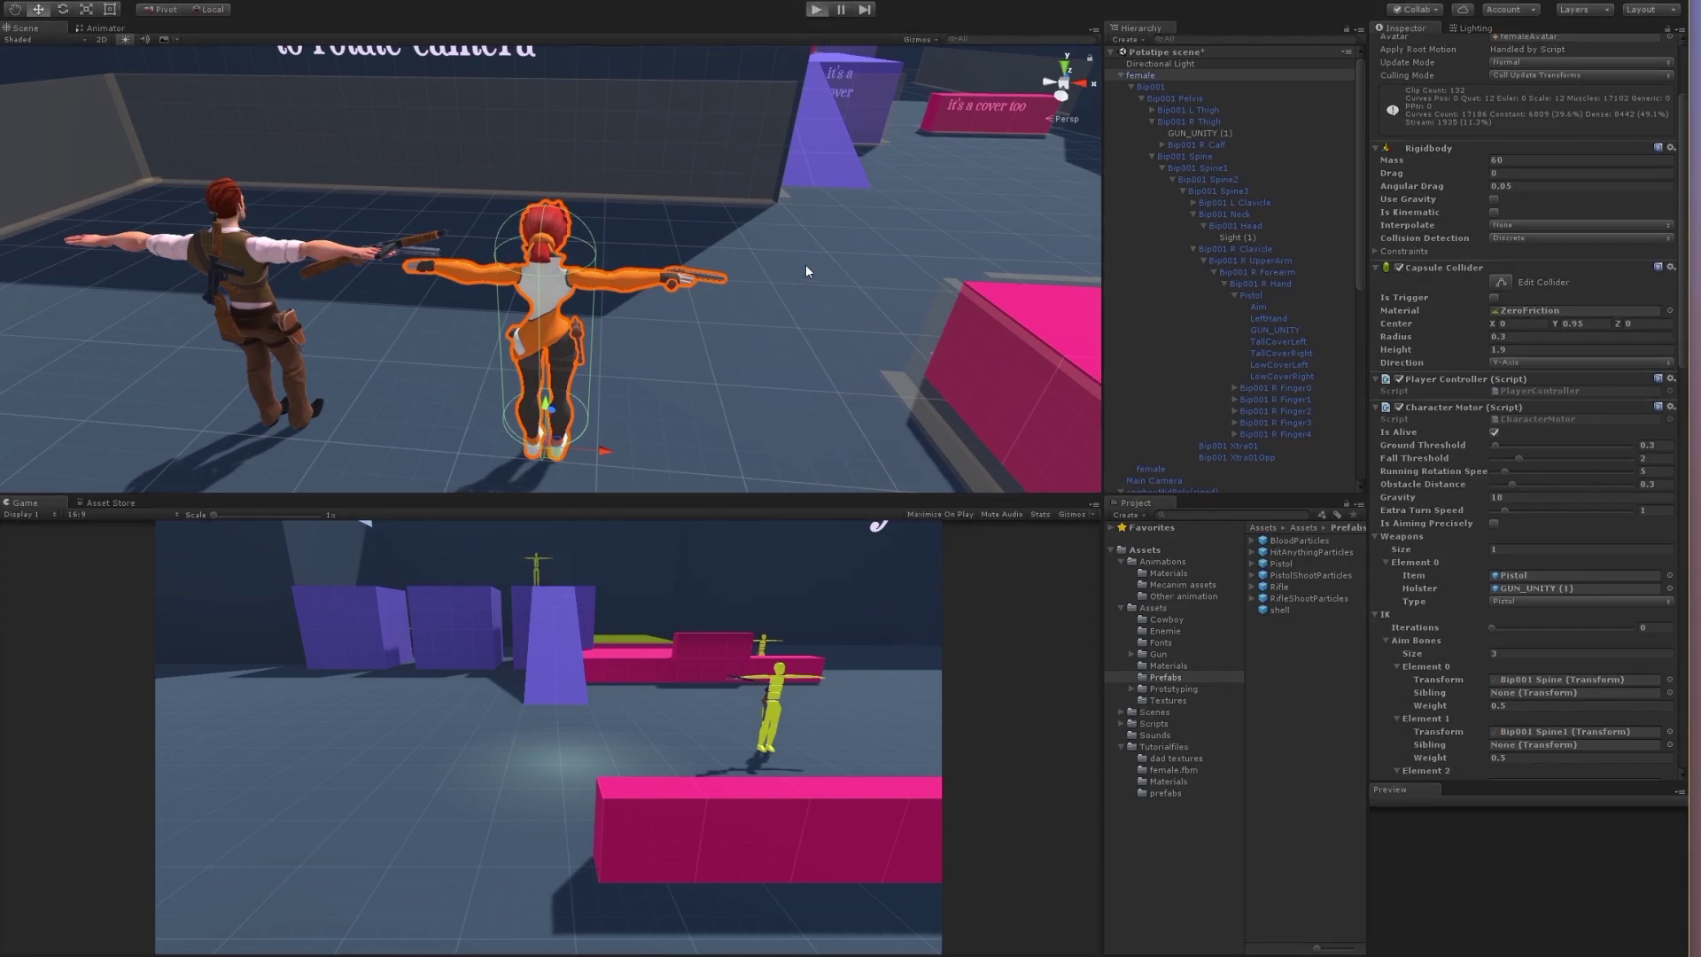
pyautogui.press('1')
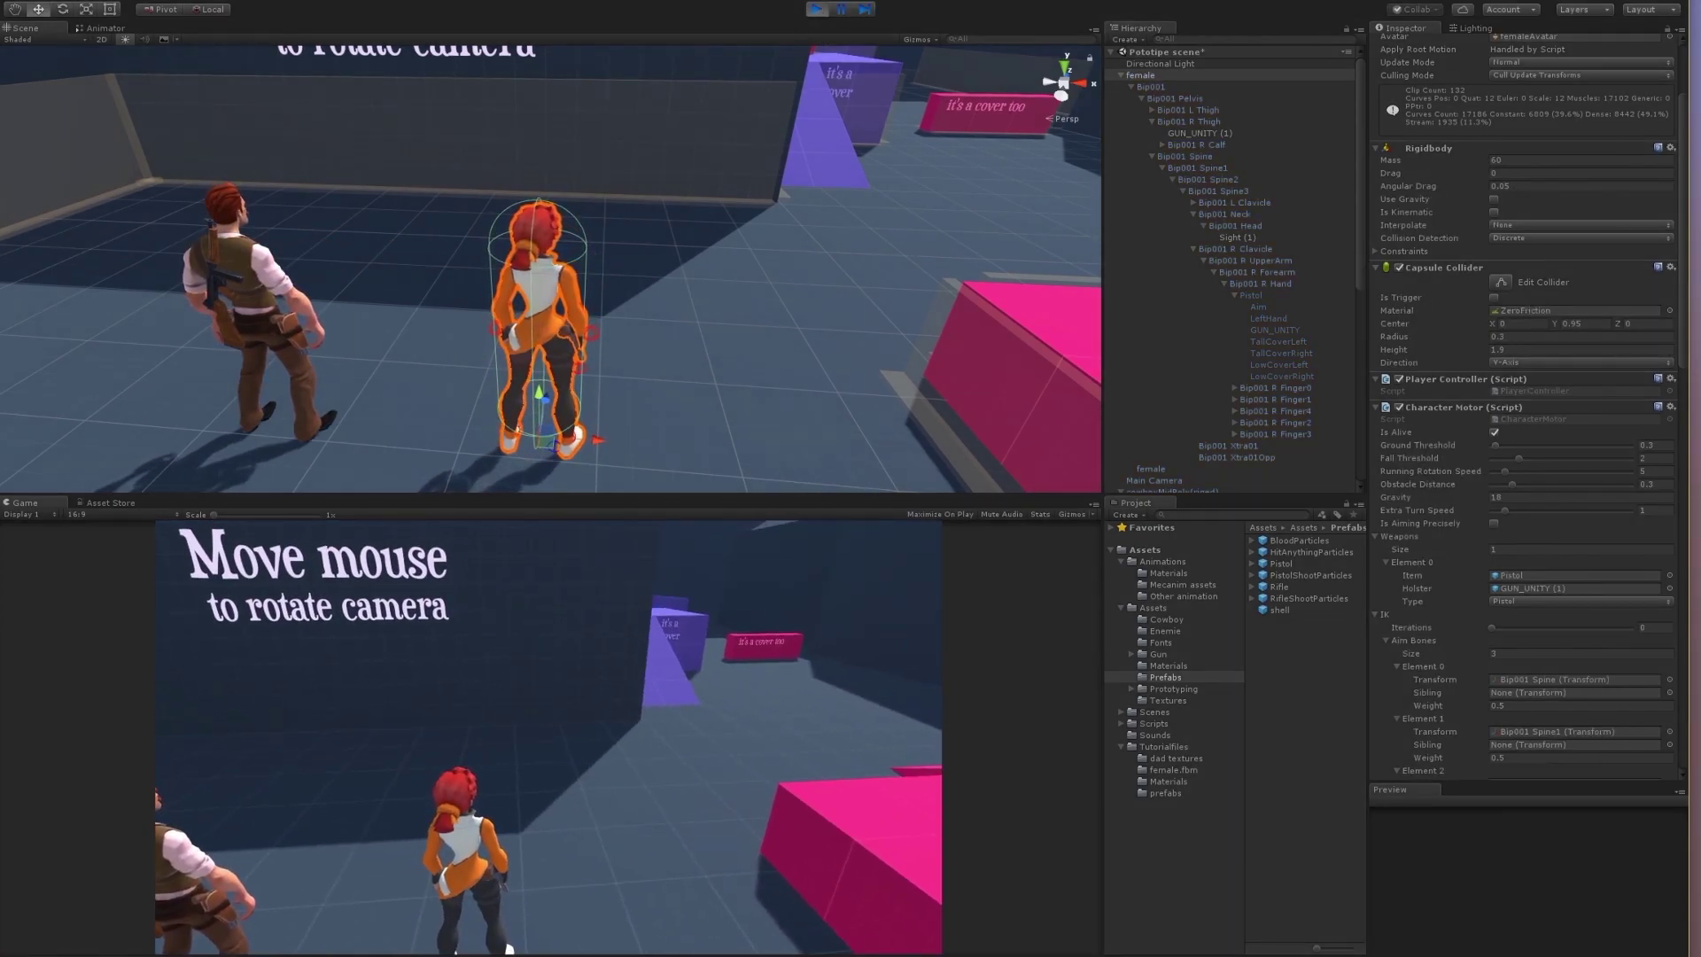
pyautogui.press('w')
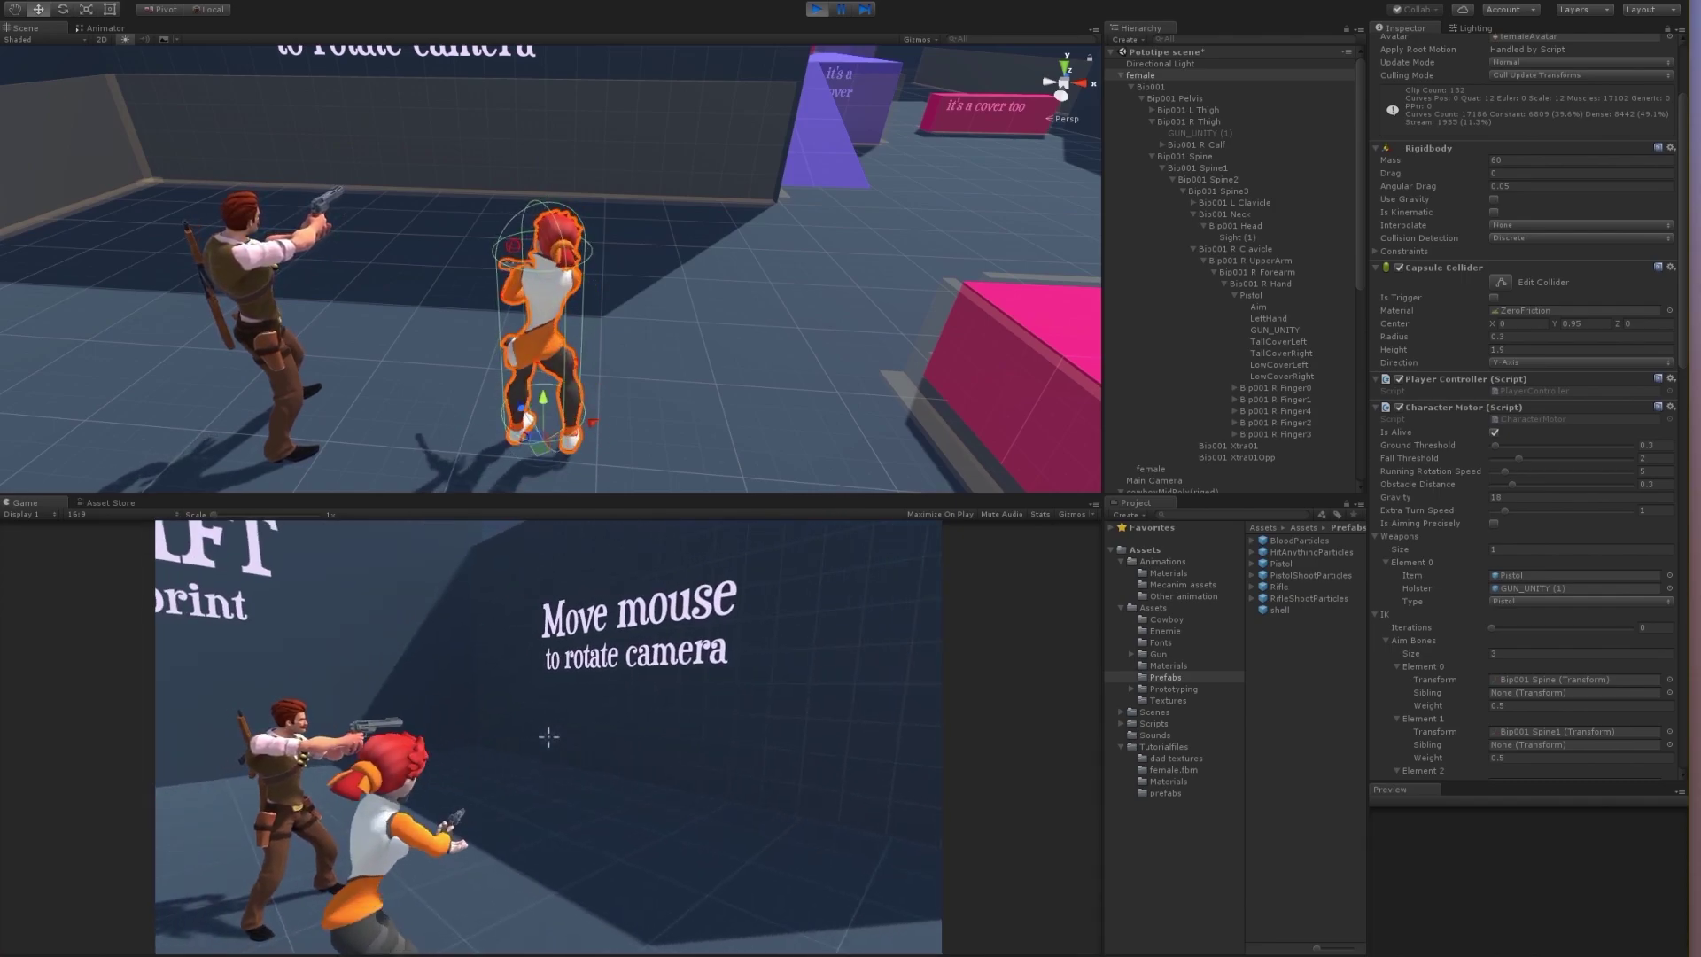
pyautogui.press('s')
pyautogui.press('w')
pyautogui.press('s')
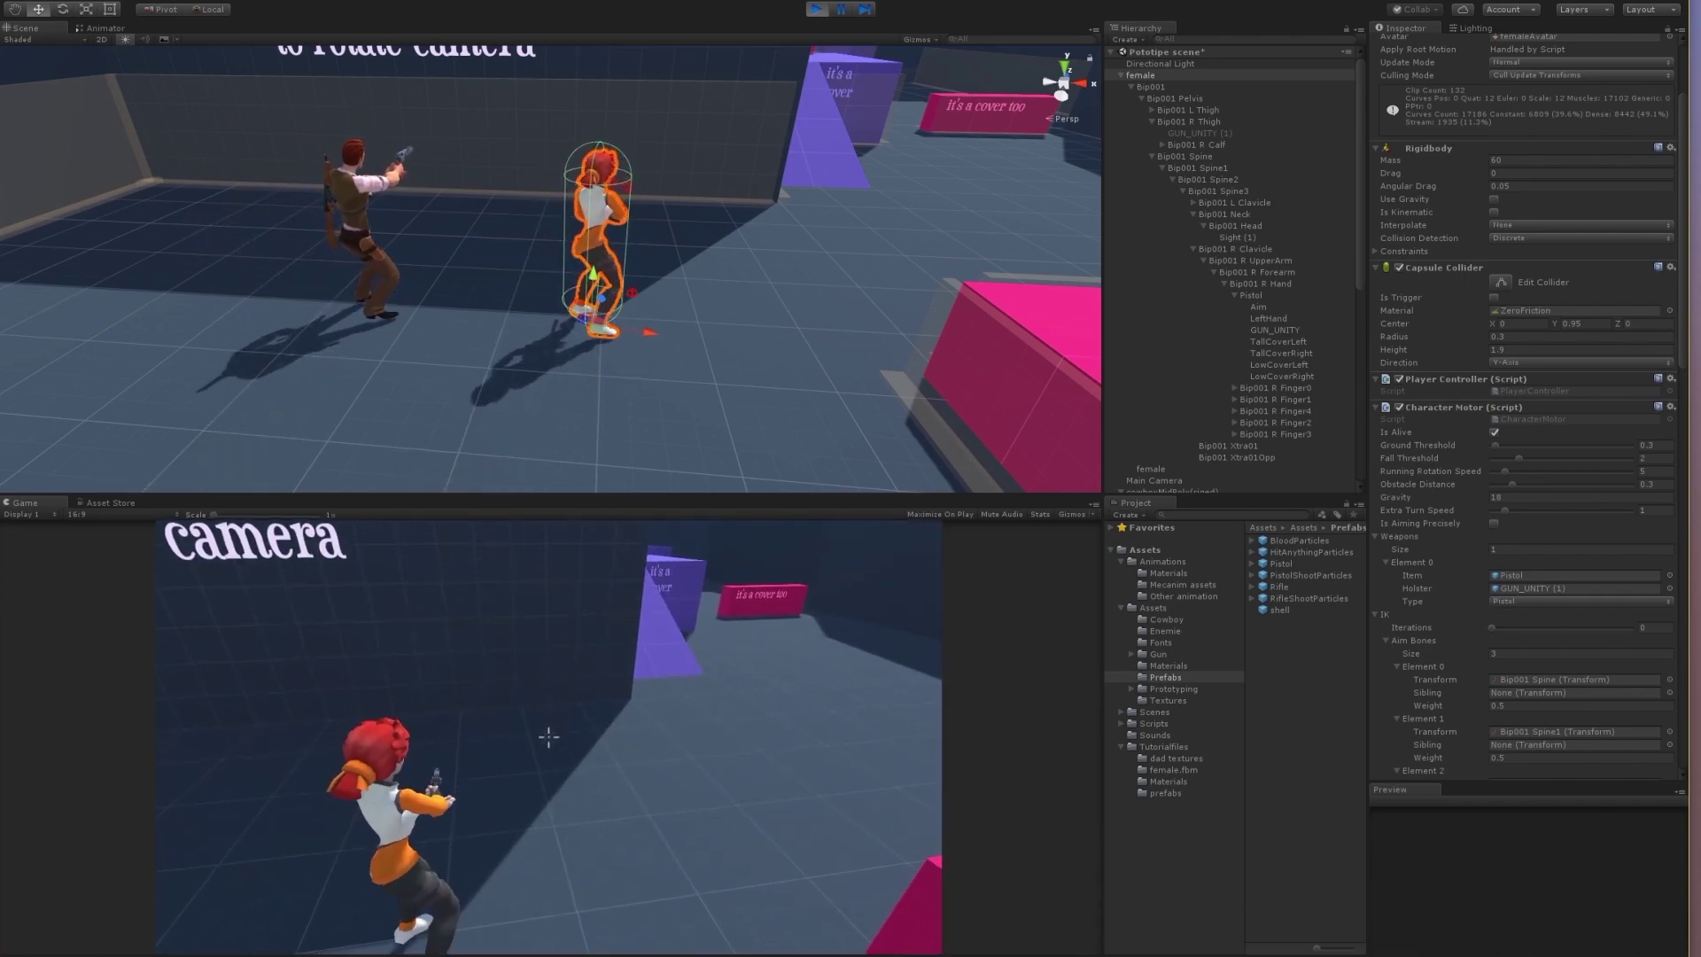
pyautogui.moveTo(549, 736); pyautogui.dragTo(548, 736, button='right')
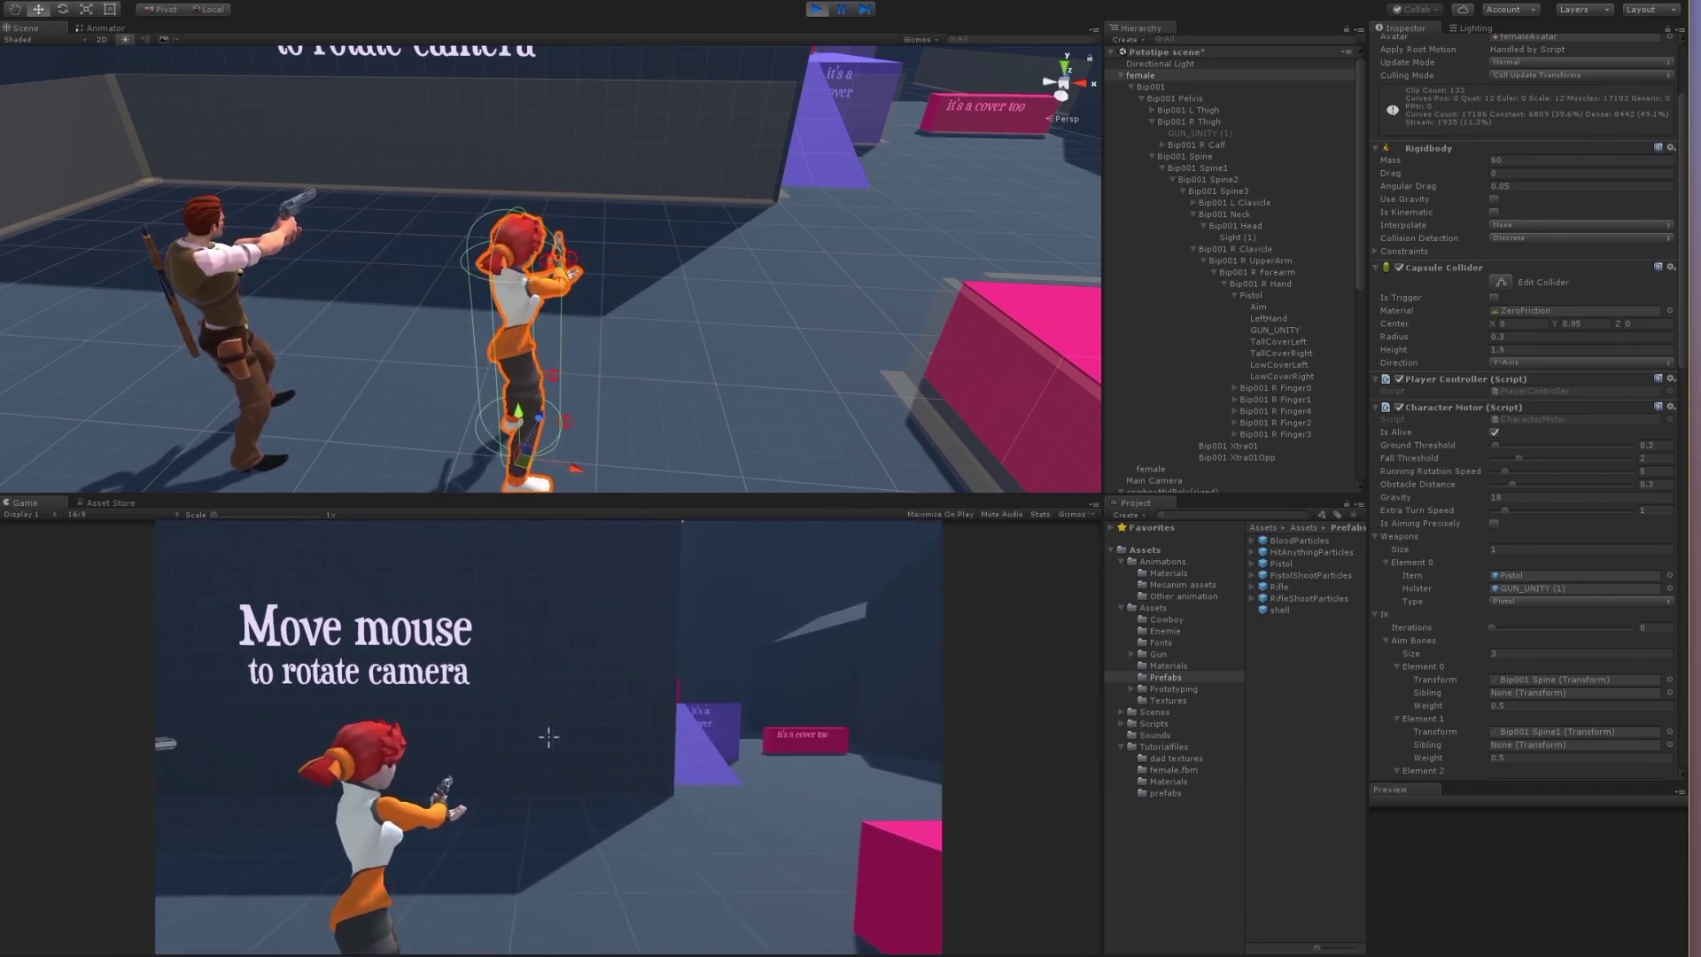
# Step: Release the game cursor and examine the female's two-handed pistol grip from the front in the Scene view
pyautogui.press('Escape')
pyautogui.moveTo(636, 418); pyautogui.dragTo(556, 339, button='right')
pyautogui.keyDown('alt'); pyautogui.moveTo(555, 339); pyautogui.dragTo(233, 265); pyautogui.keyUp('alt')
pyautogui.press('w')
pyautogui.moveTo(233, 266); pyautogui.dragTo(262, 286, button='right')
pyautogui.press('s')
pyautogui.press('w')
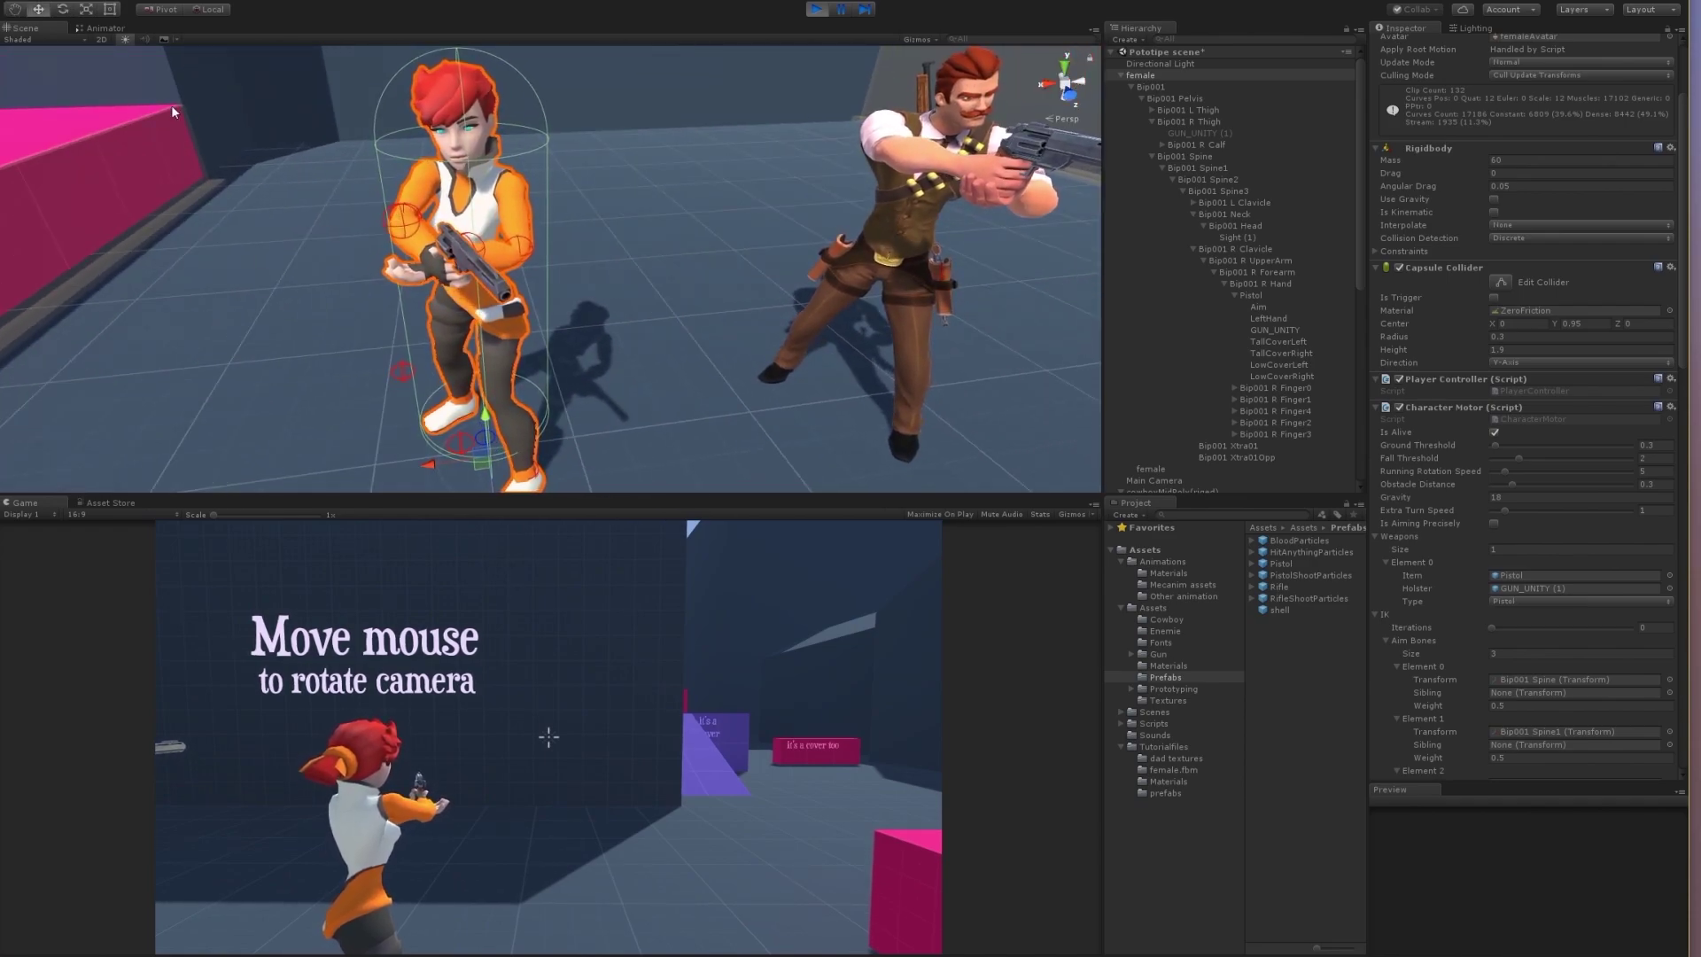
# Step: Try rotating the Pistol in the female's right hand to about X 14.3, Y -93.1, Z -93.4 while the game runs
pyautogui.press('e')
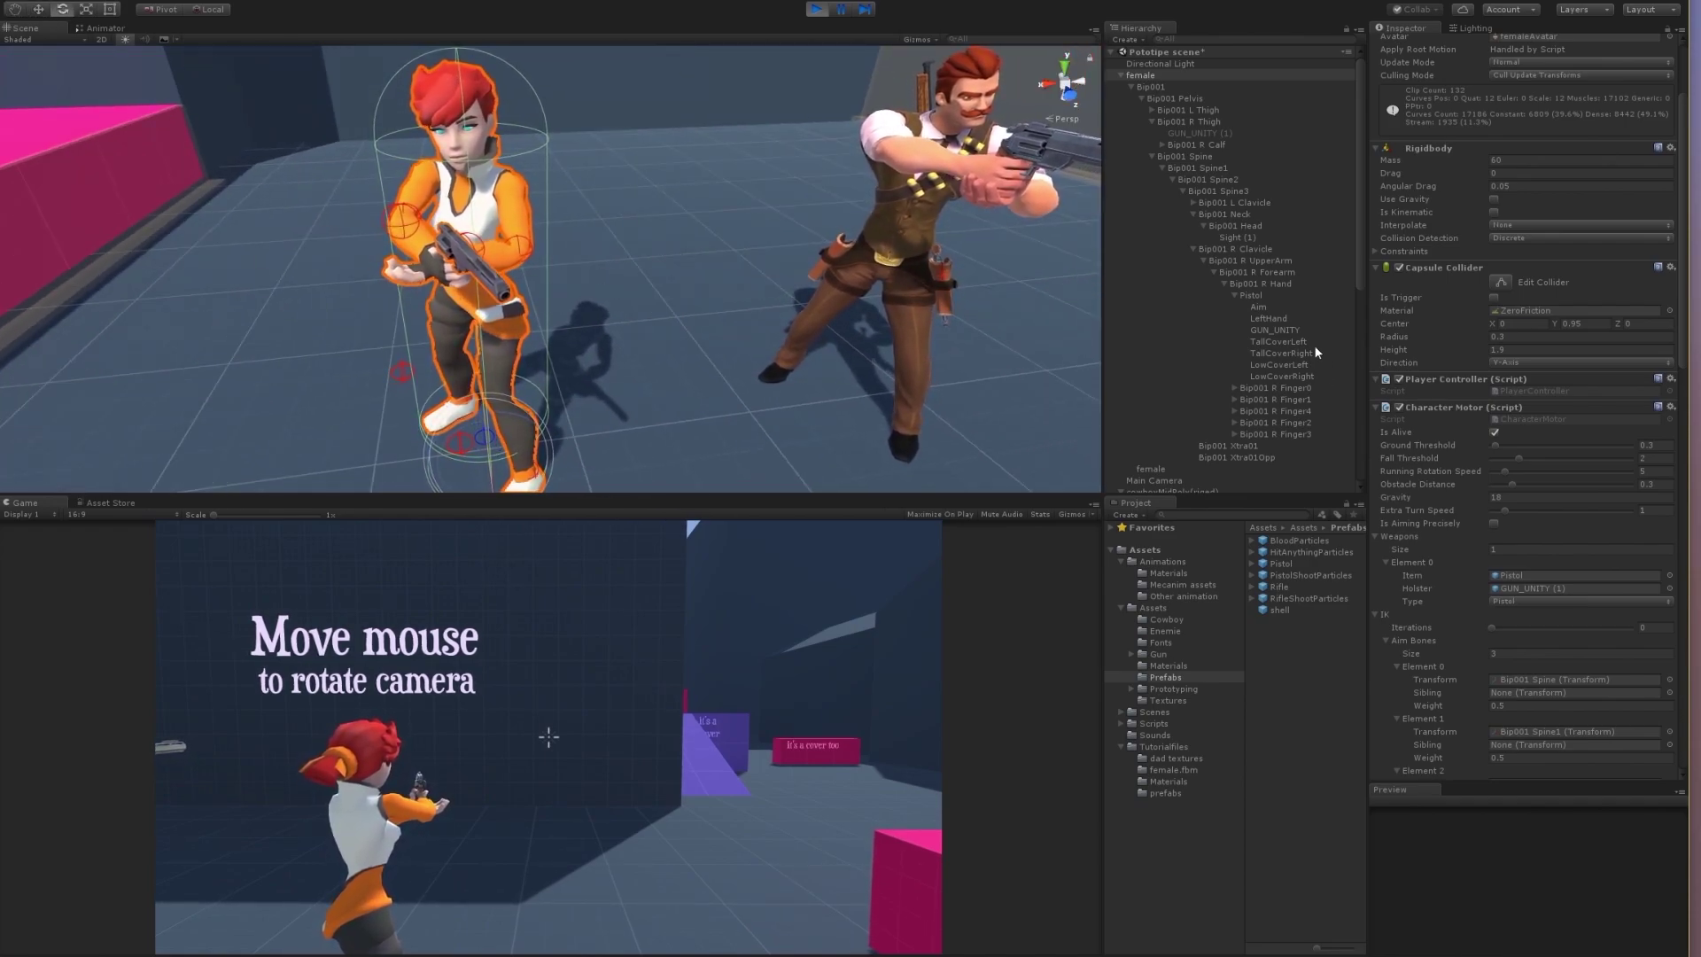
pyautogui.click(1256, 295)
pyautogui.moveTo(432, 300); pyautogui.dragTo(391, 295)
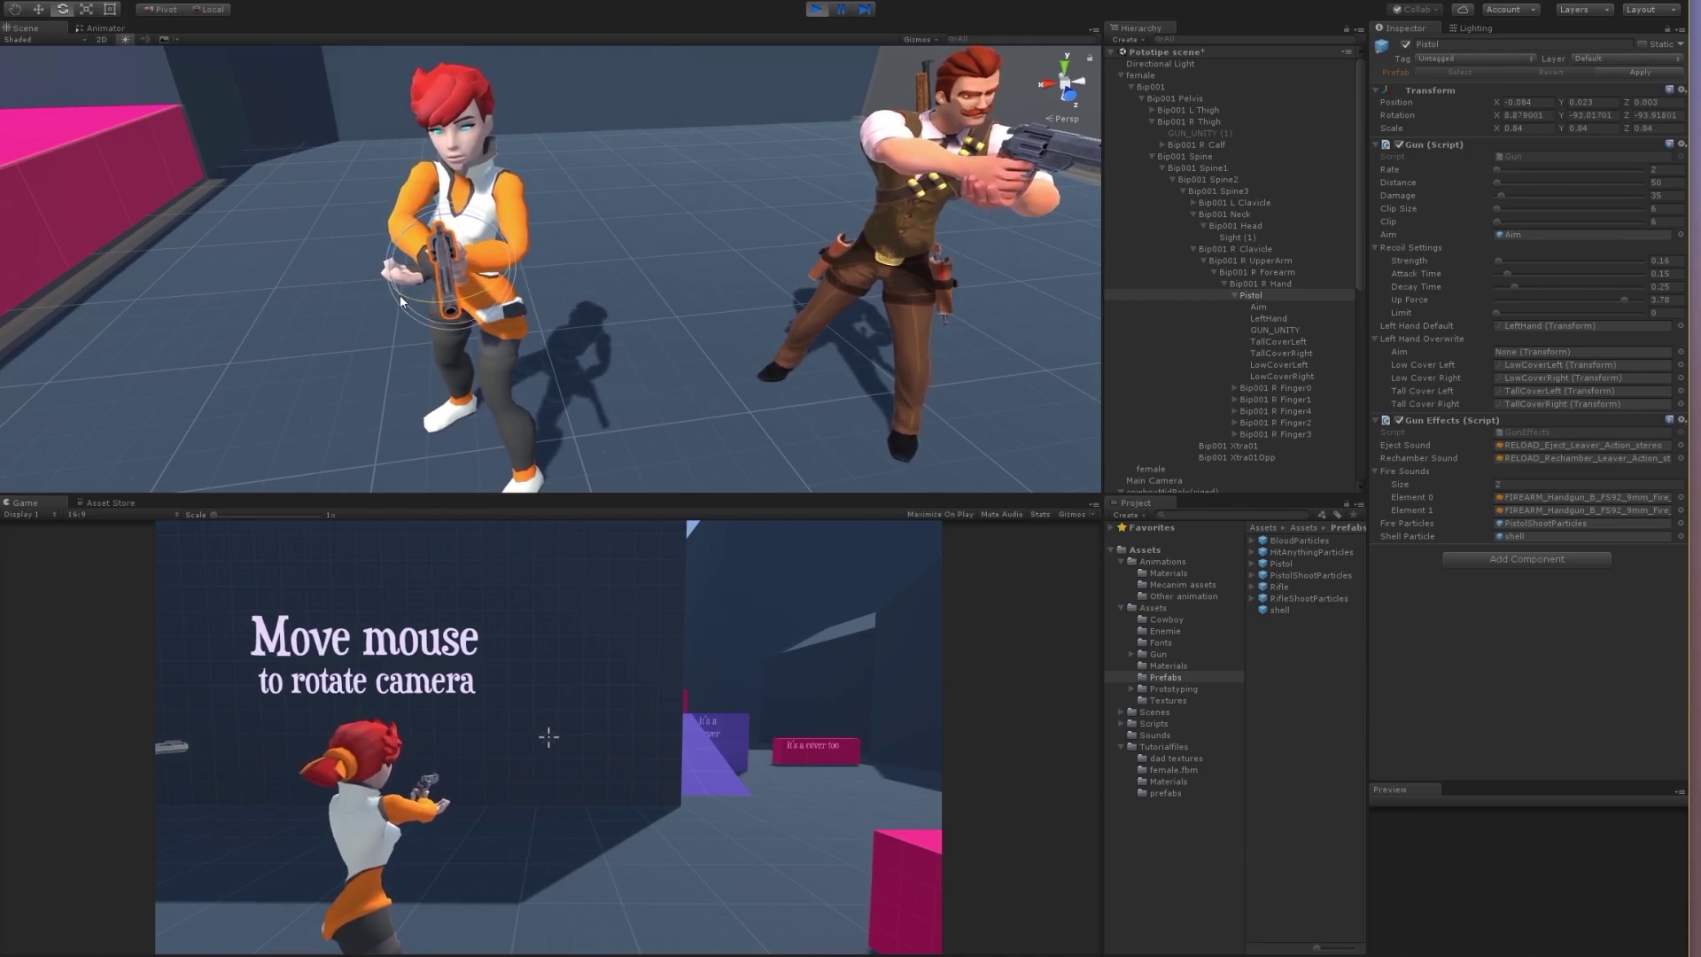
pyautogui.keyDown('alt'); pyautogui.moveTo(391, 294); pyautogui.dragTo(979, 282); pyautogui.keyUp('alt')
pyautogui.press('f')
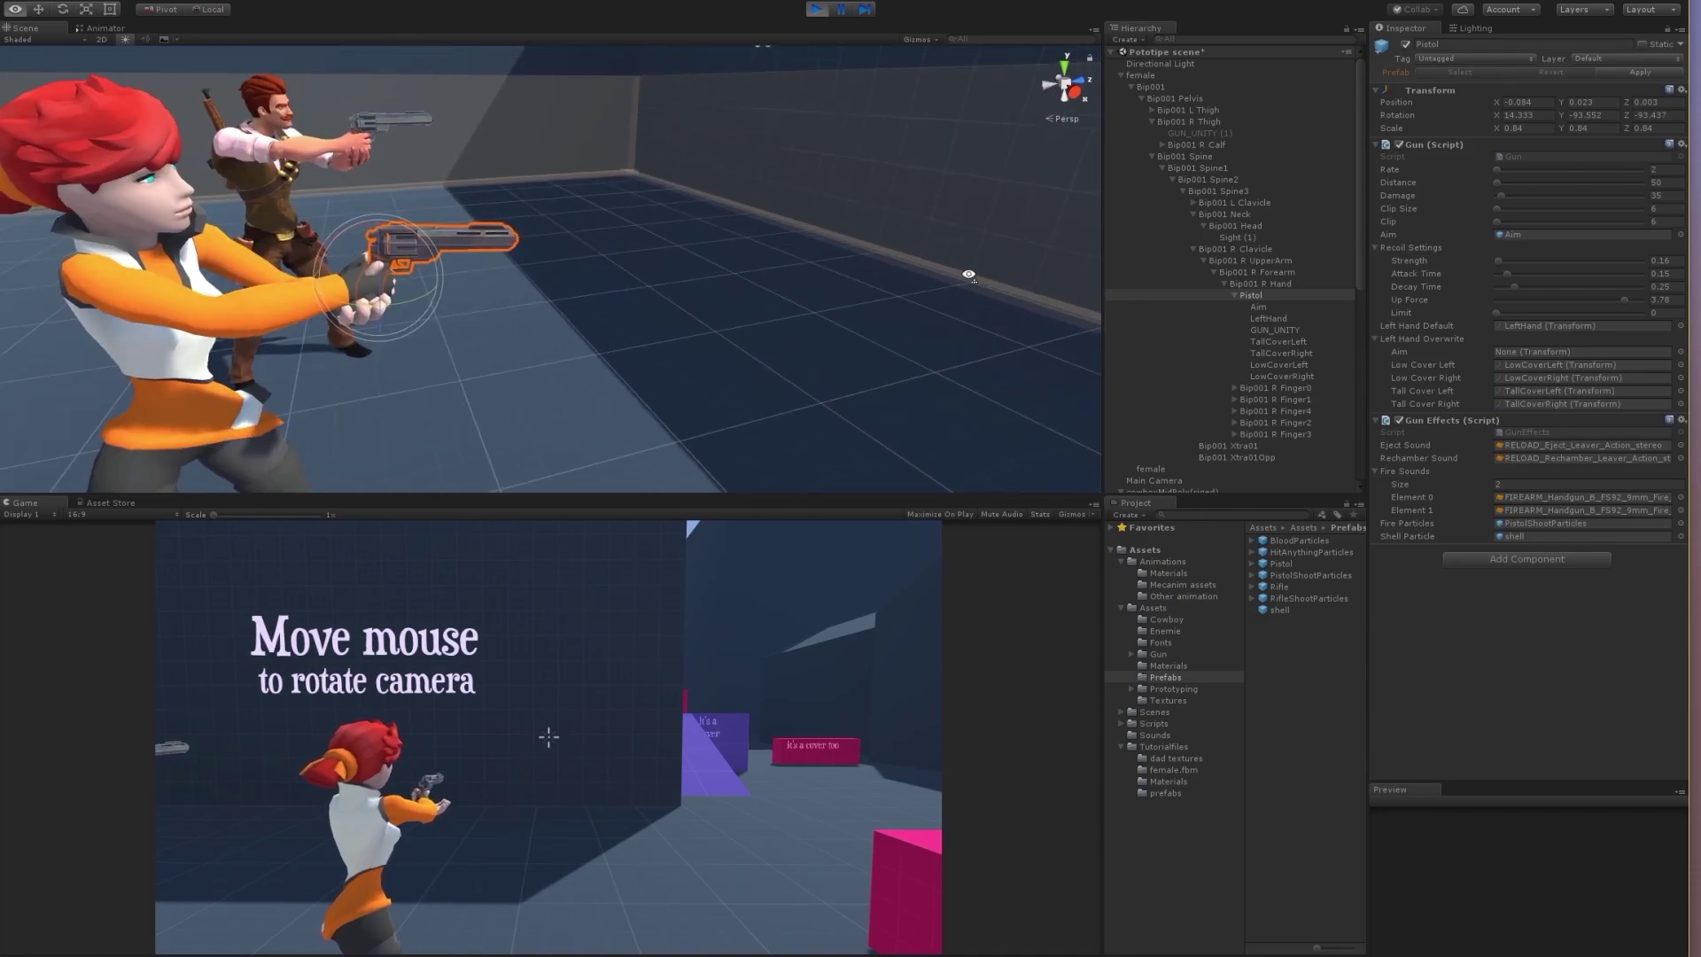
pyautogui.keyDown('alt'); pyautogui.moveTo(971, 274); pyautogui.dragTo(602, 265); pyautogui.keyUp('alt')
pyautogui.press('w')
pyautogui.moveTo(603, 265); pyautogui.dragTo(657, 308, button='right')
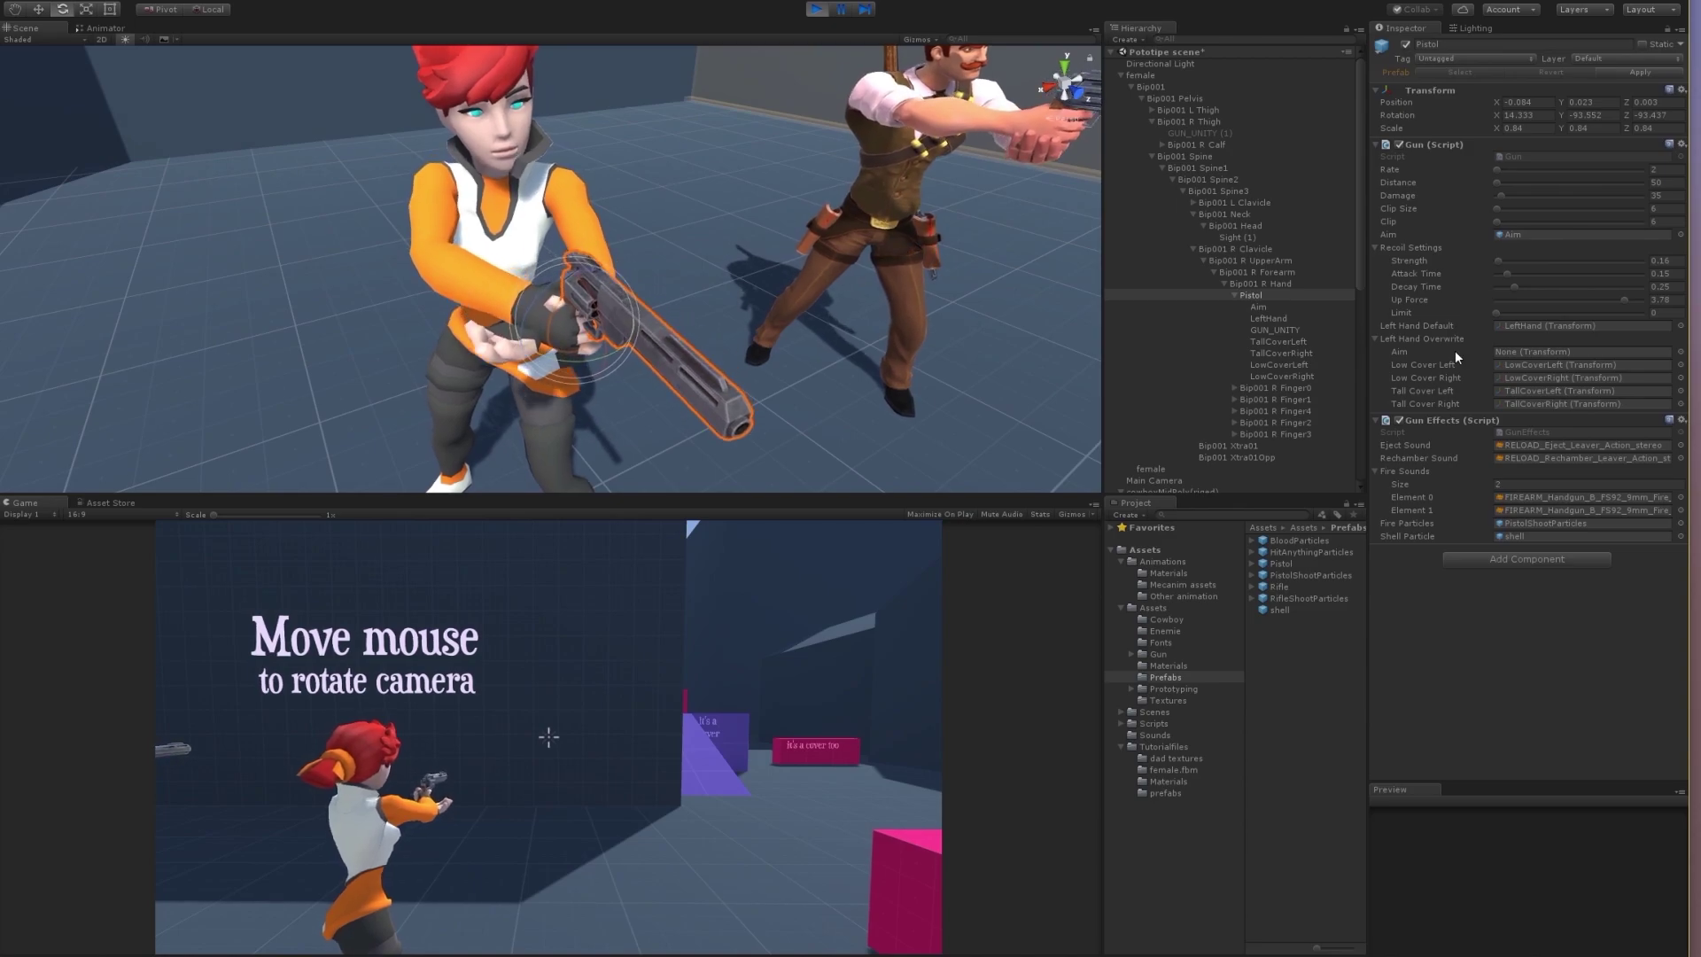
# Step: Try a higher IK Iterations value in the female's Character Motor during play and check her two-handed aim
pyautogui.click(1275, 319)
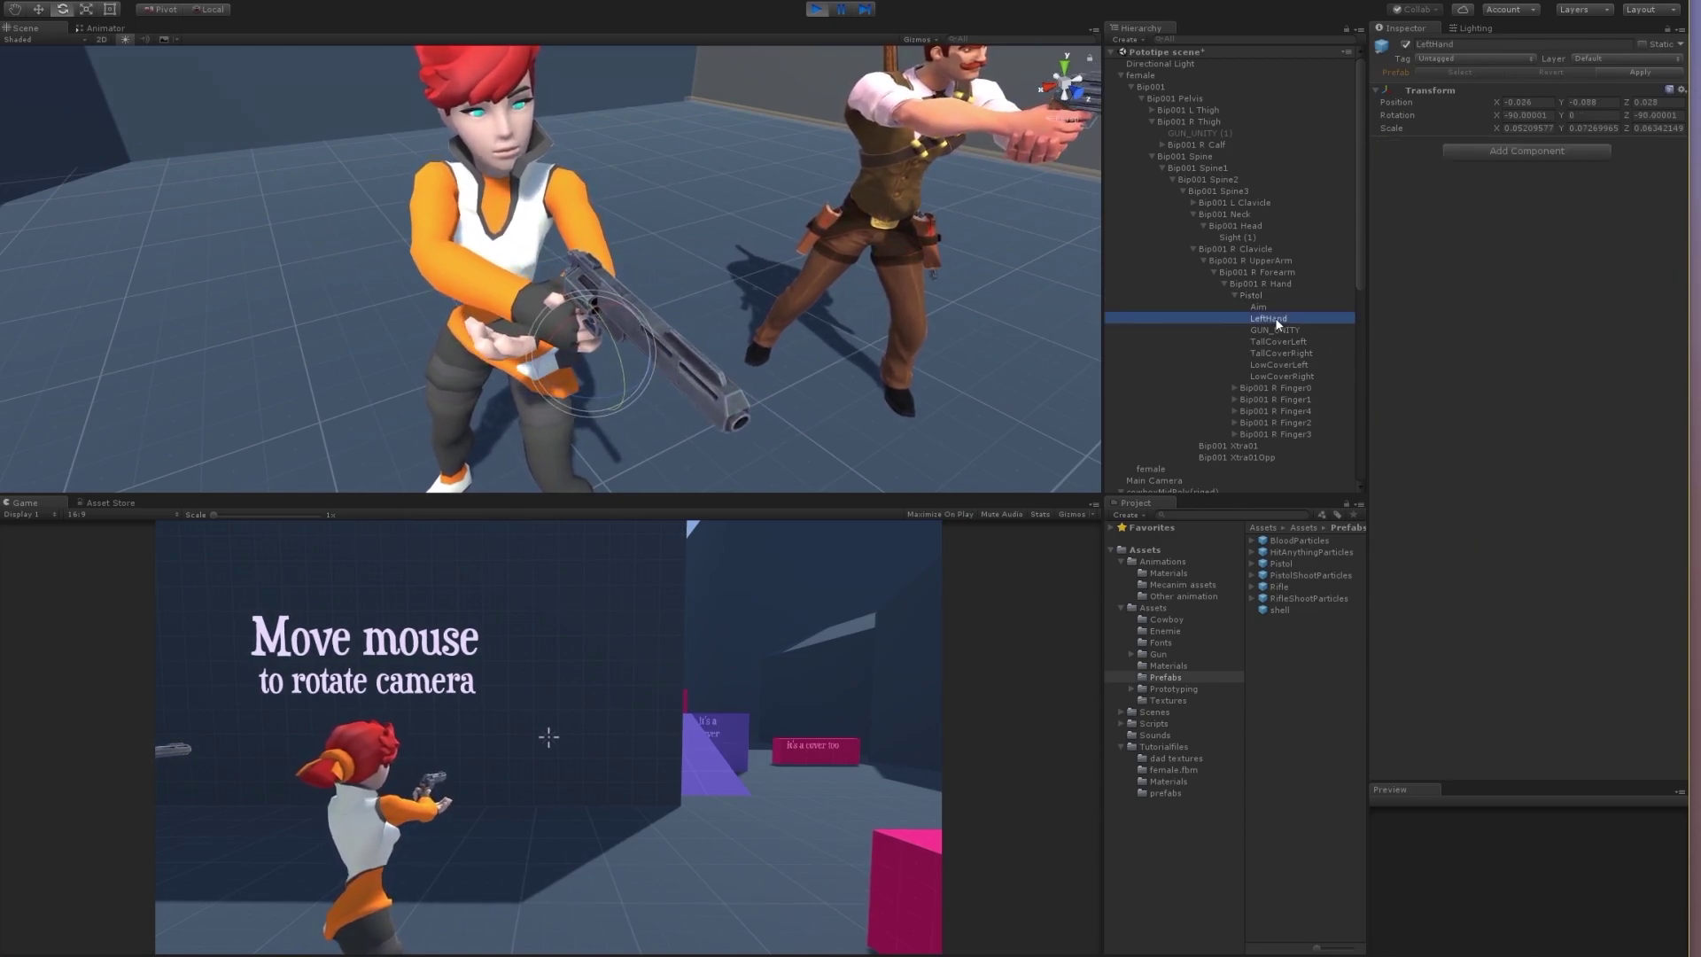
pyautogui.click(1140, 75)
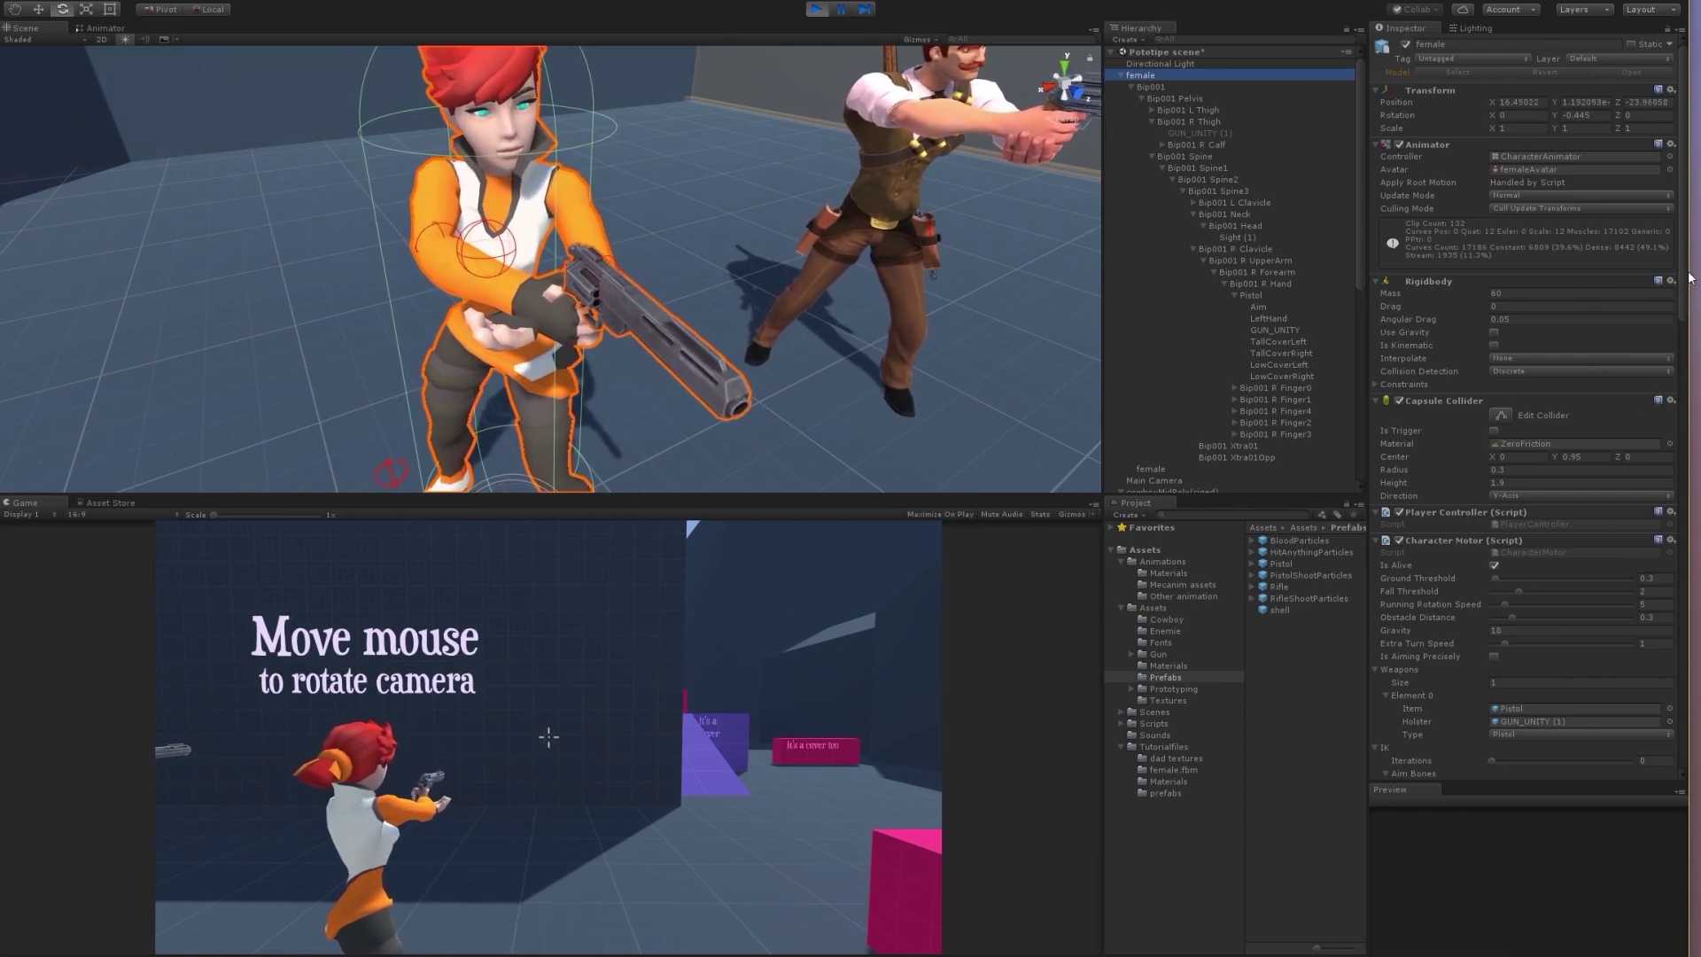
pyautogui.scroll(-6, 1674, 372)
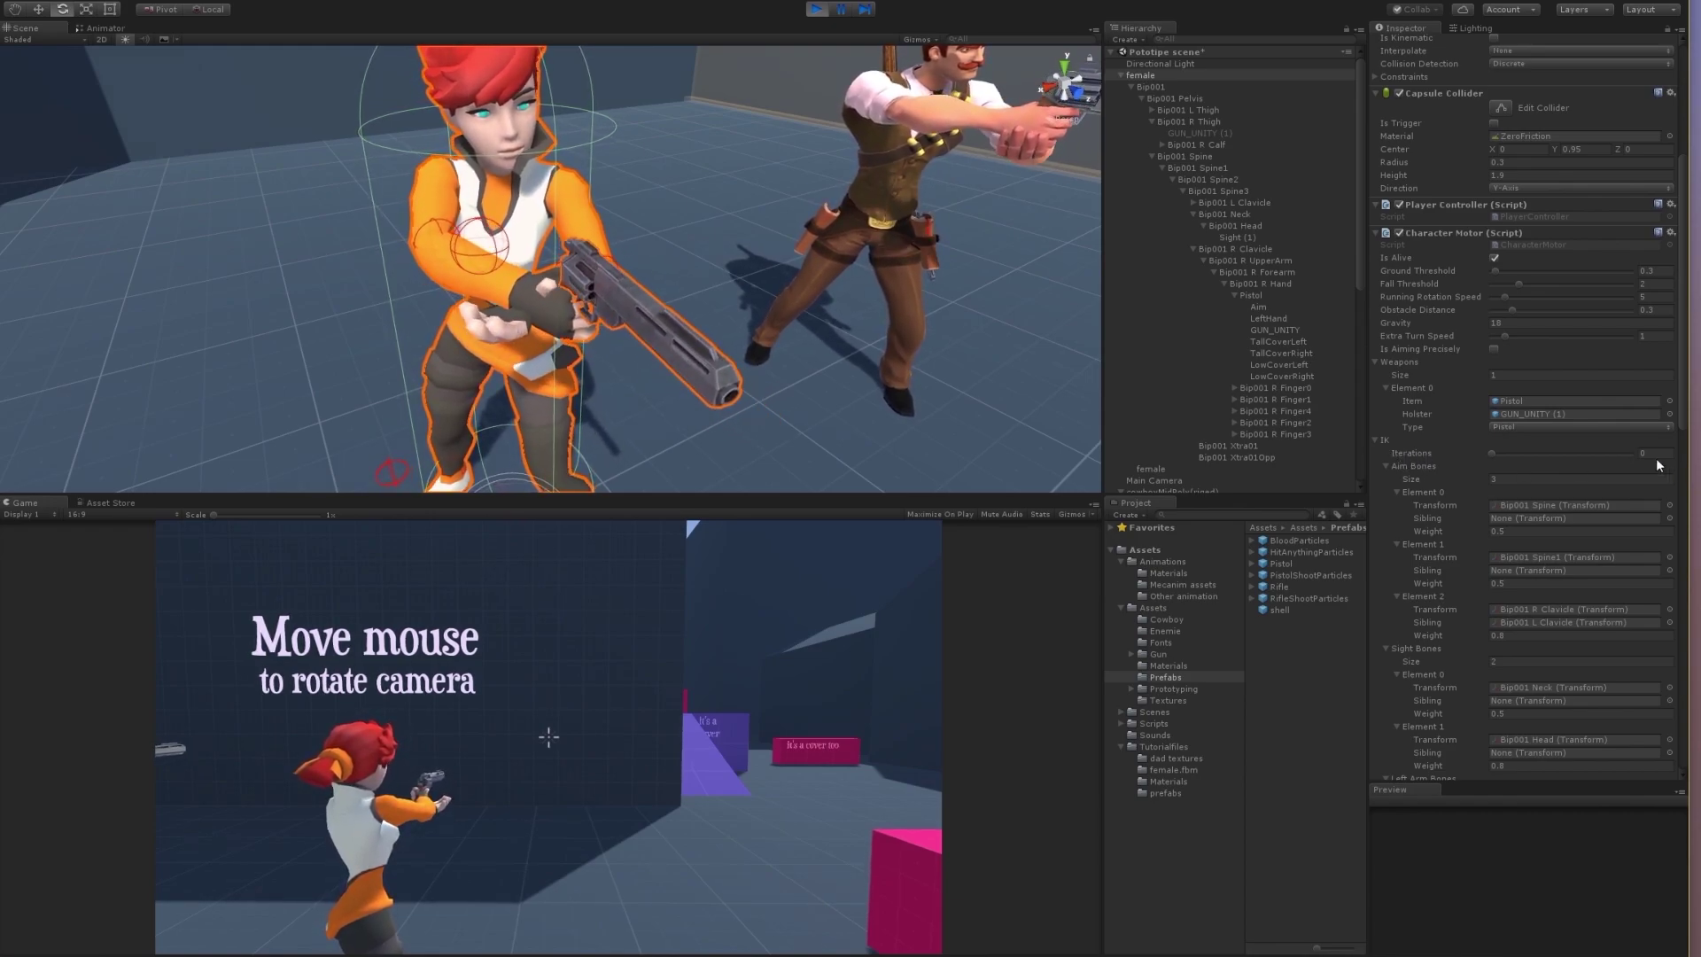
pyautogui.moveTo(1495, 454); pyautogui.dragTo(1499, 452)
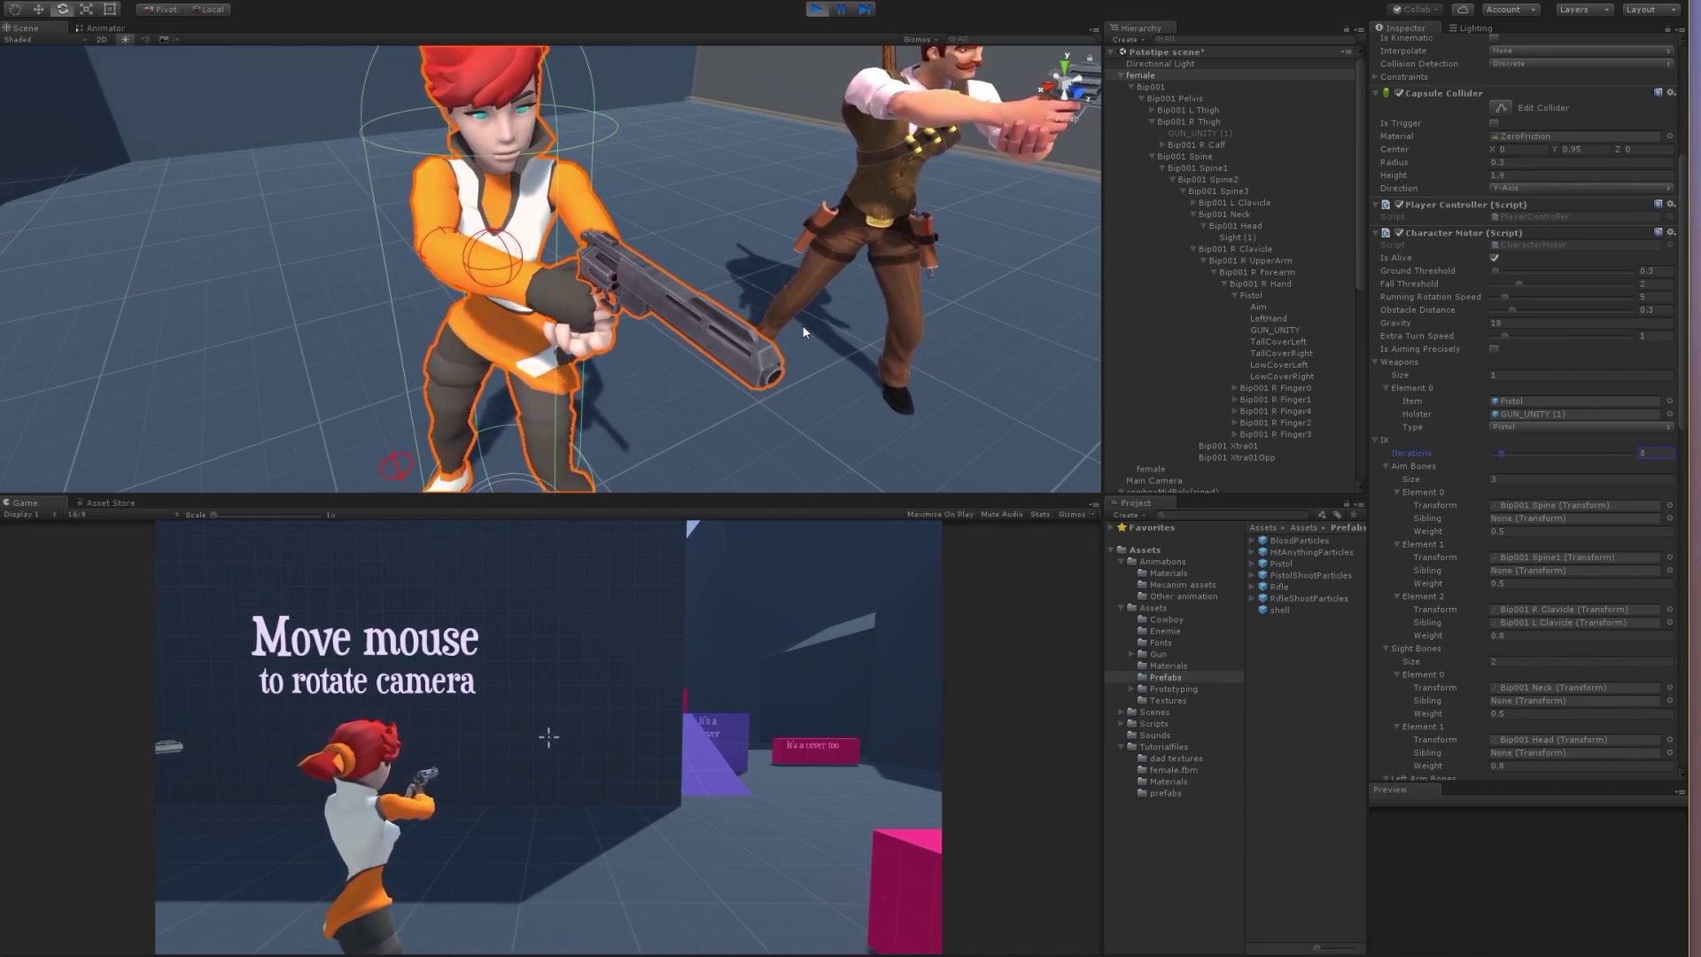
pyautogui.moveTo(795, 312); pyautogui.dragTo(835, 290, button='right')
pyautogui.press('s')
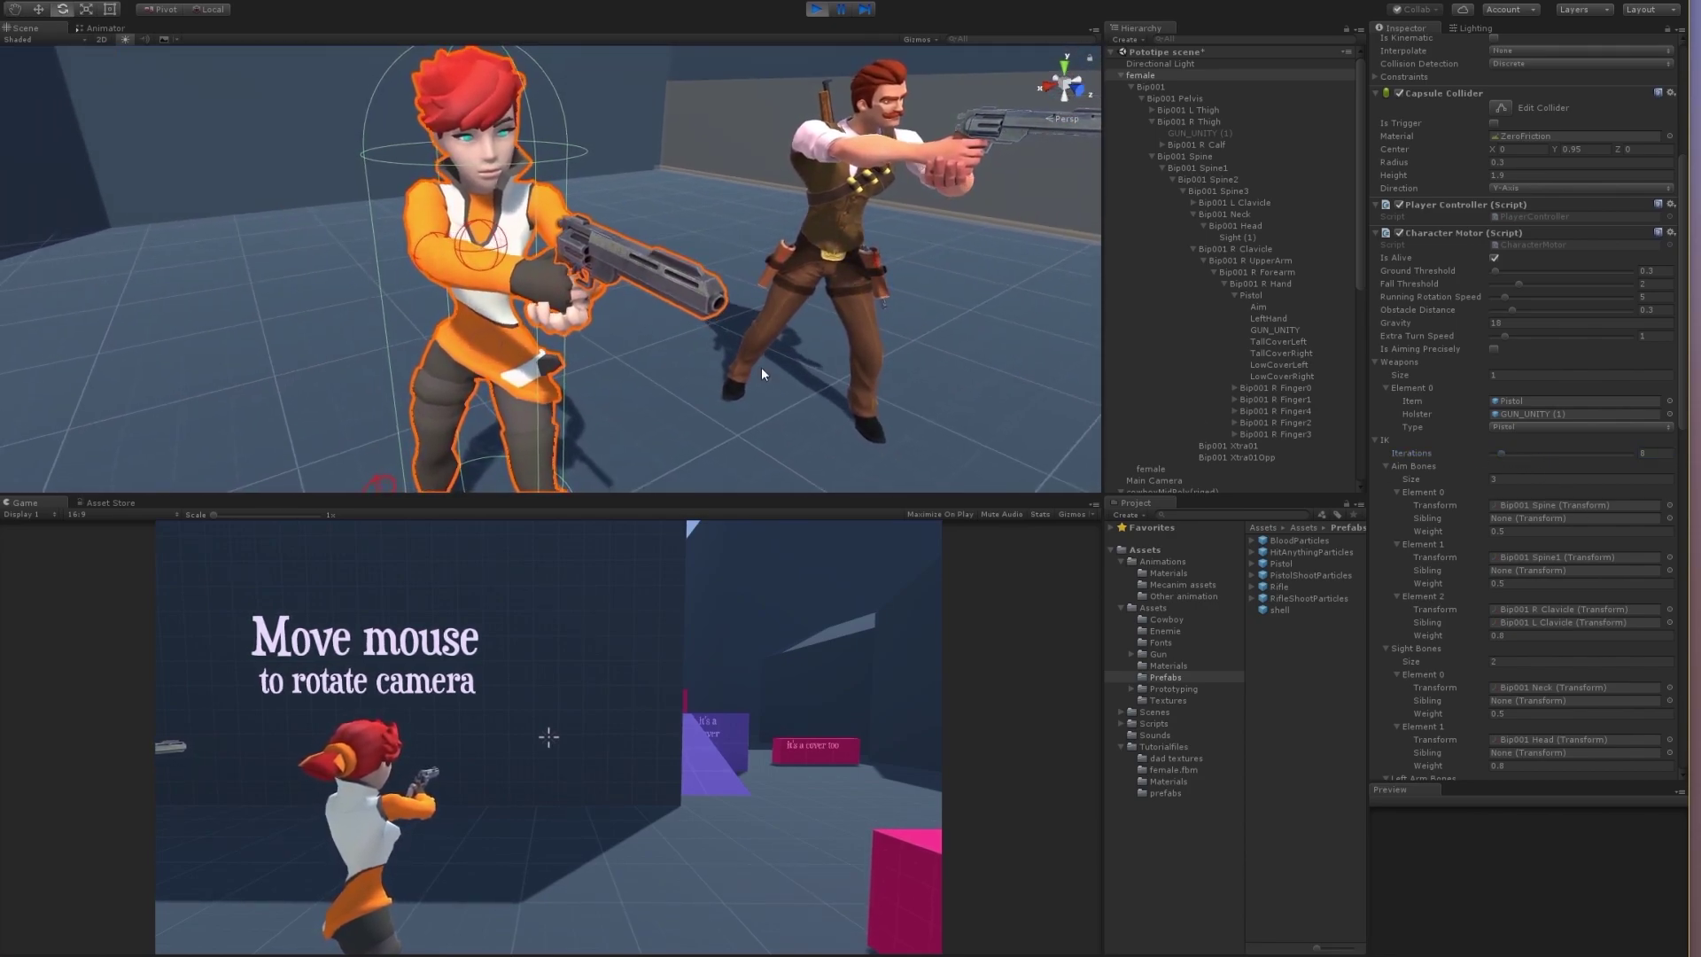
pyautogui.click(606, 711)
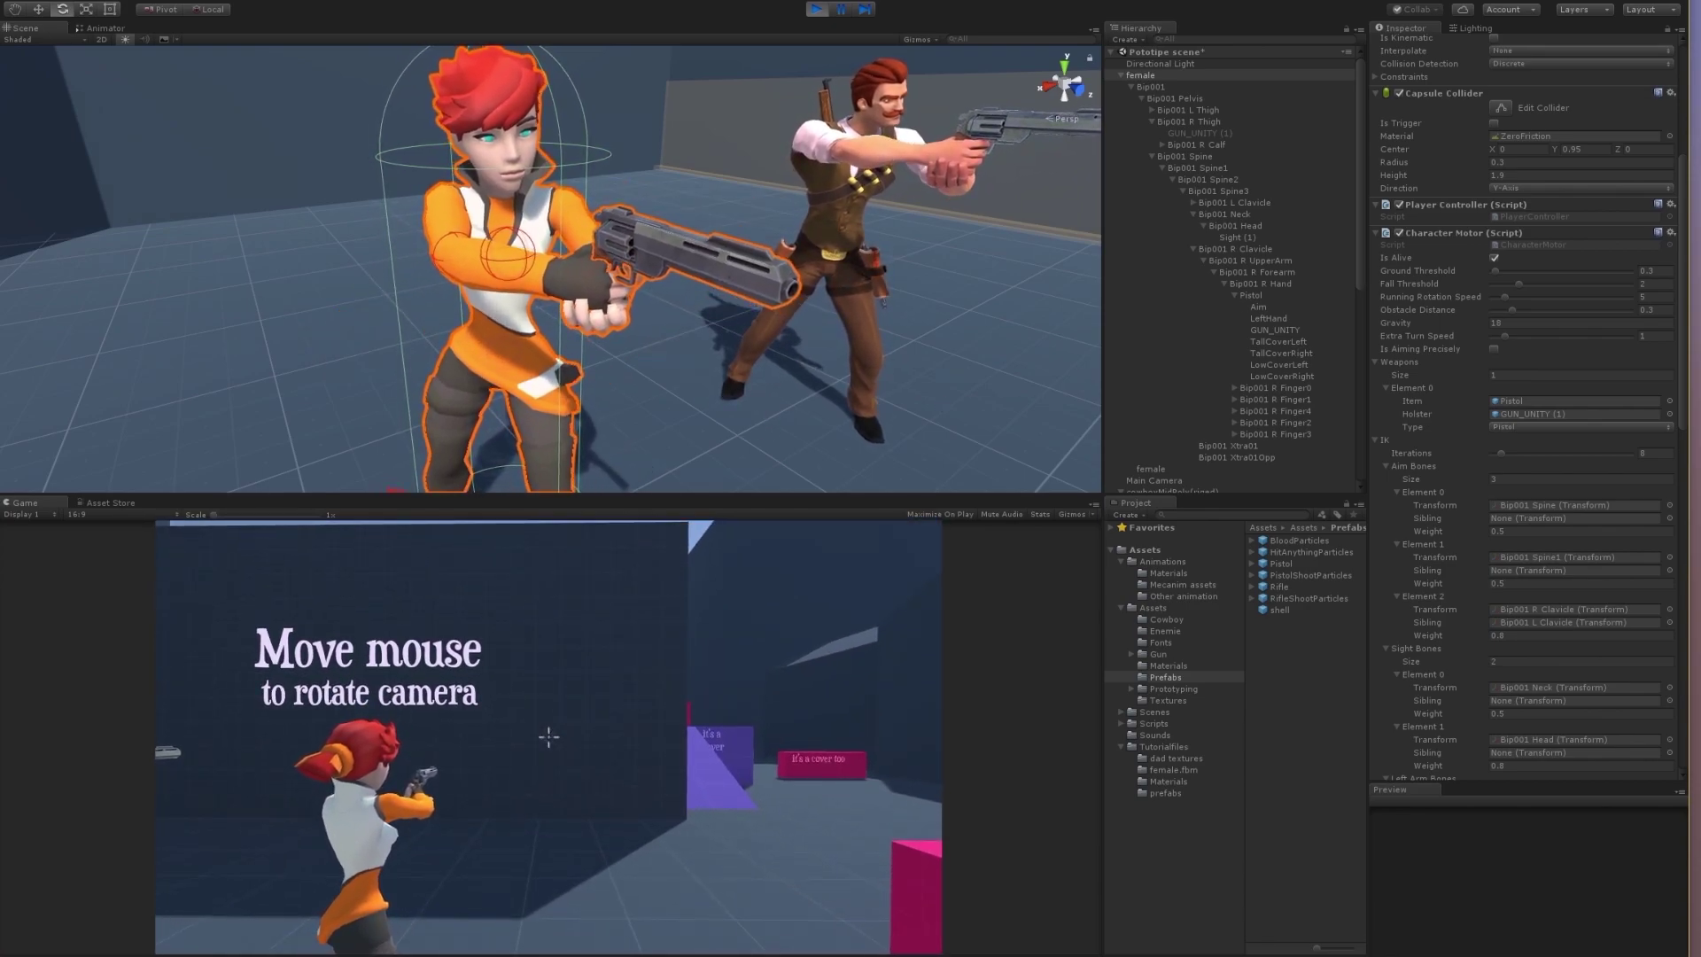
# Step: Rotate Sight (1) under the female's head to about X -75.43, Y -41.05, Z 132.77 while the game runs
pyautogui.moveTo(1357, 220); pyautogui.dragTo(1370, 252)
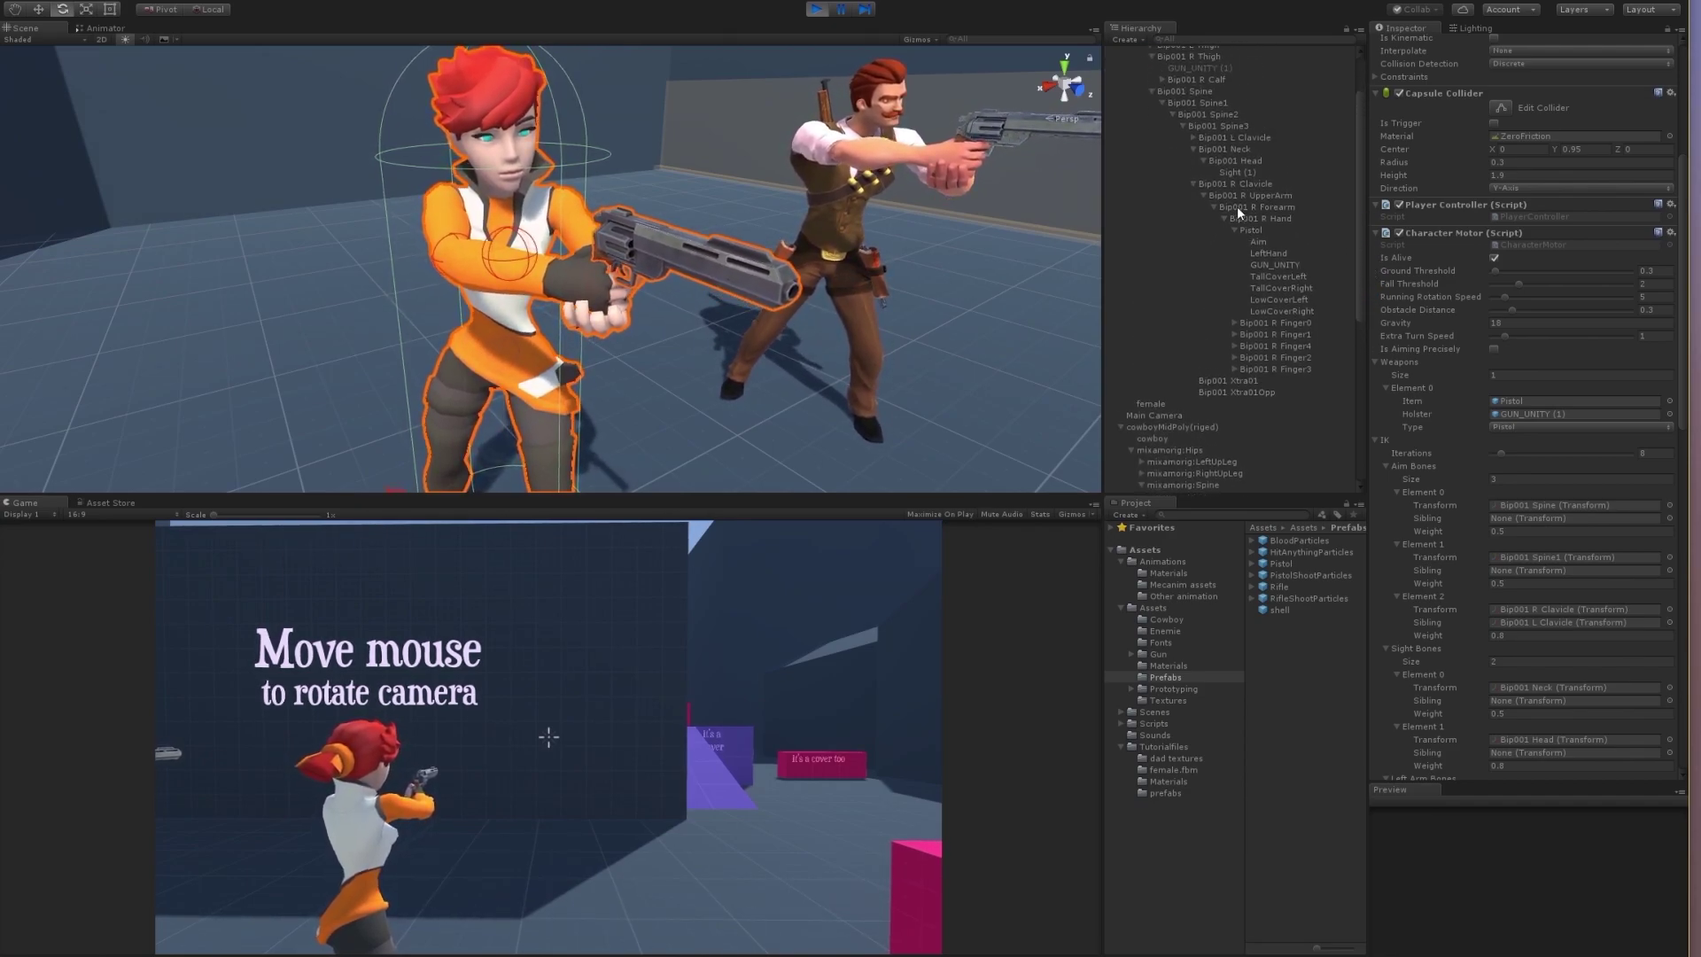
pyautogui.click(1230, 172)
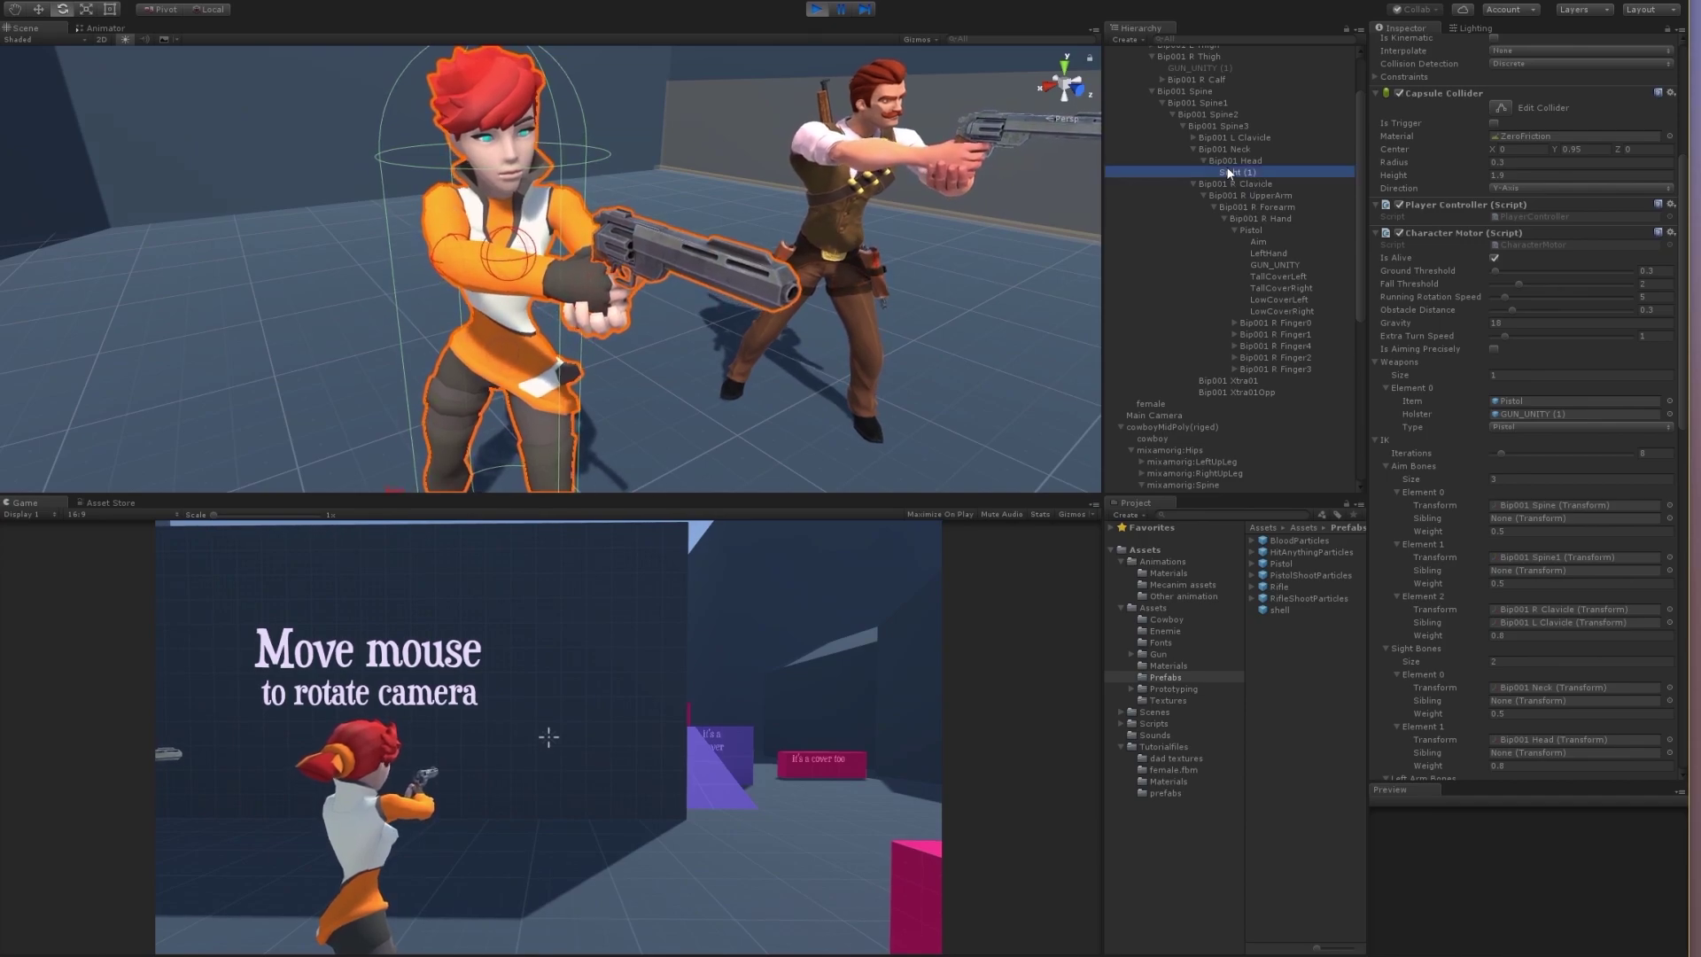
pyautogui.moveTo(515, 191); pyautogui.dragTo(498, 185)
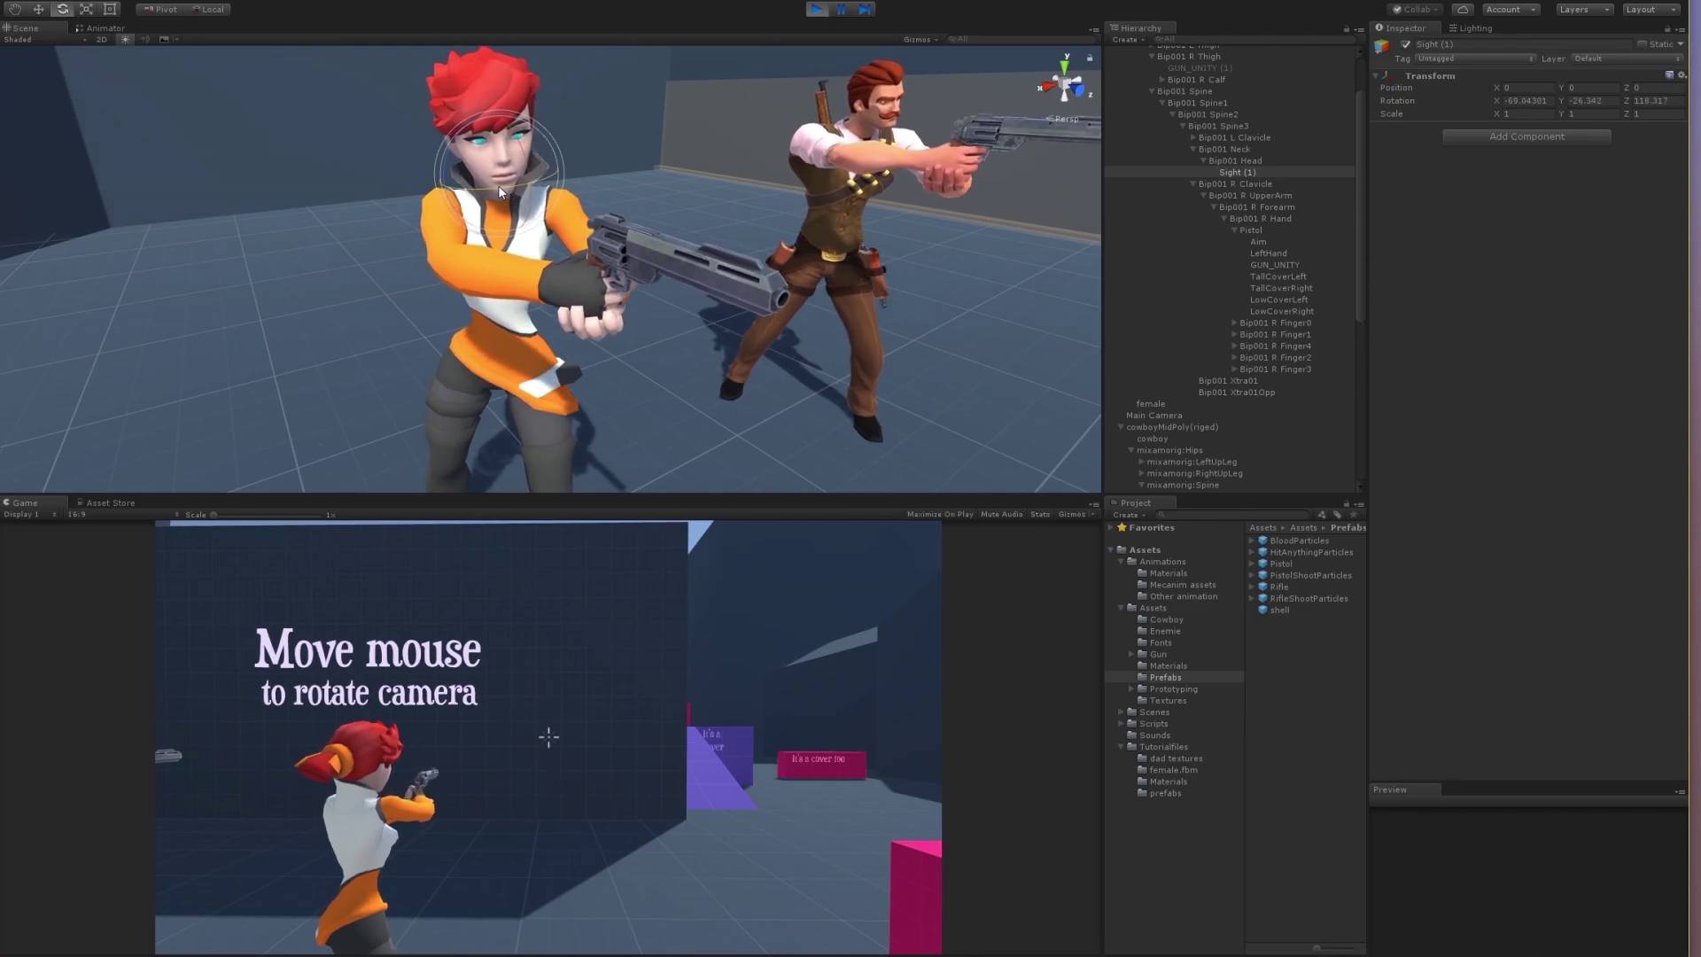
pyautogui.moveTo(833, 273); pyautogui.dragTo(797, 209, button='right')
pyautogui.keyDown('alt'); pyautogui.moveTo(797, 208); pyautogui.dragTo(876, 179); pyautogui.keyUp('alt')
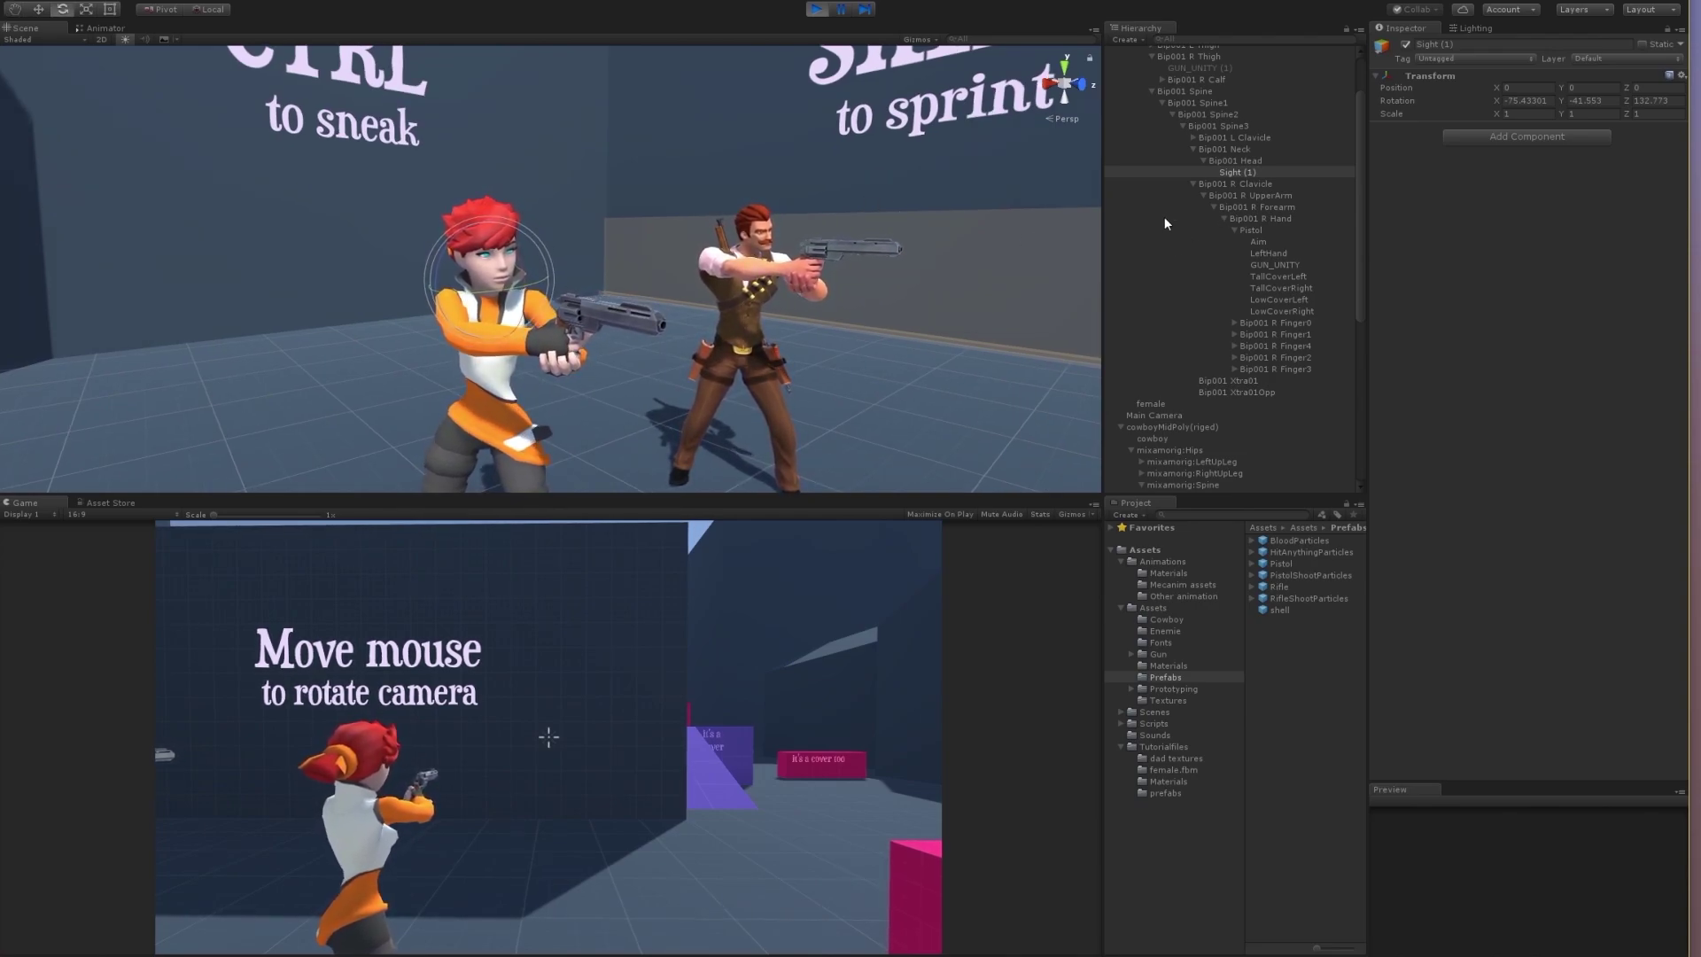
# Step: Copy the play-mode Transform of Sight (1), stop the game, and paste the values back onto it
pyautogui.rightClick(1443, 76)
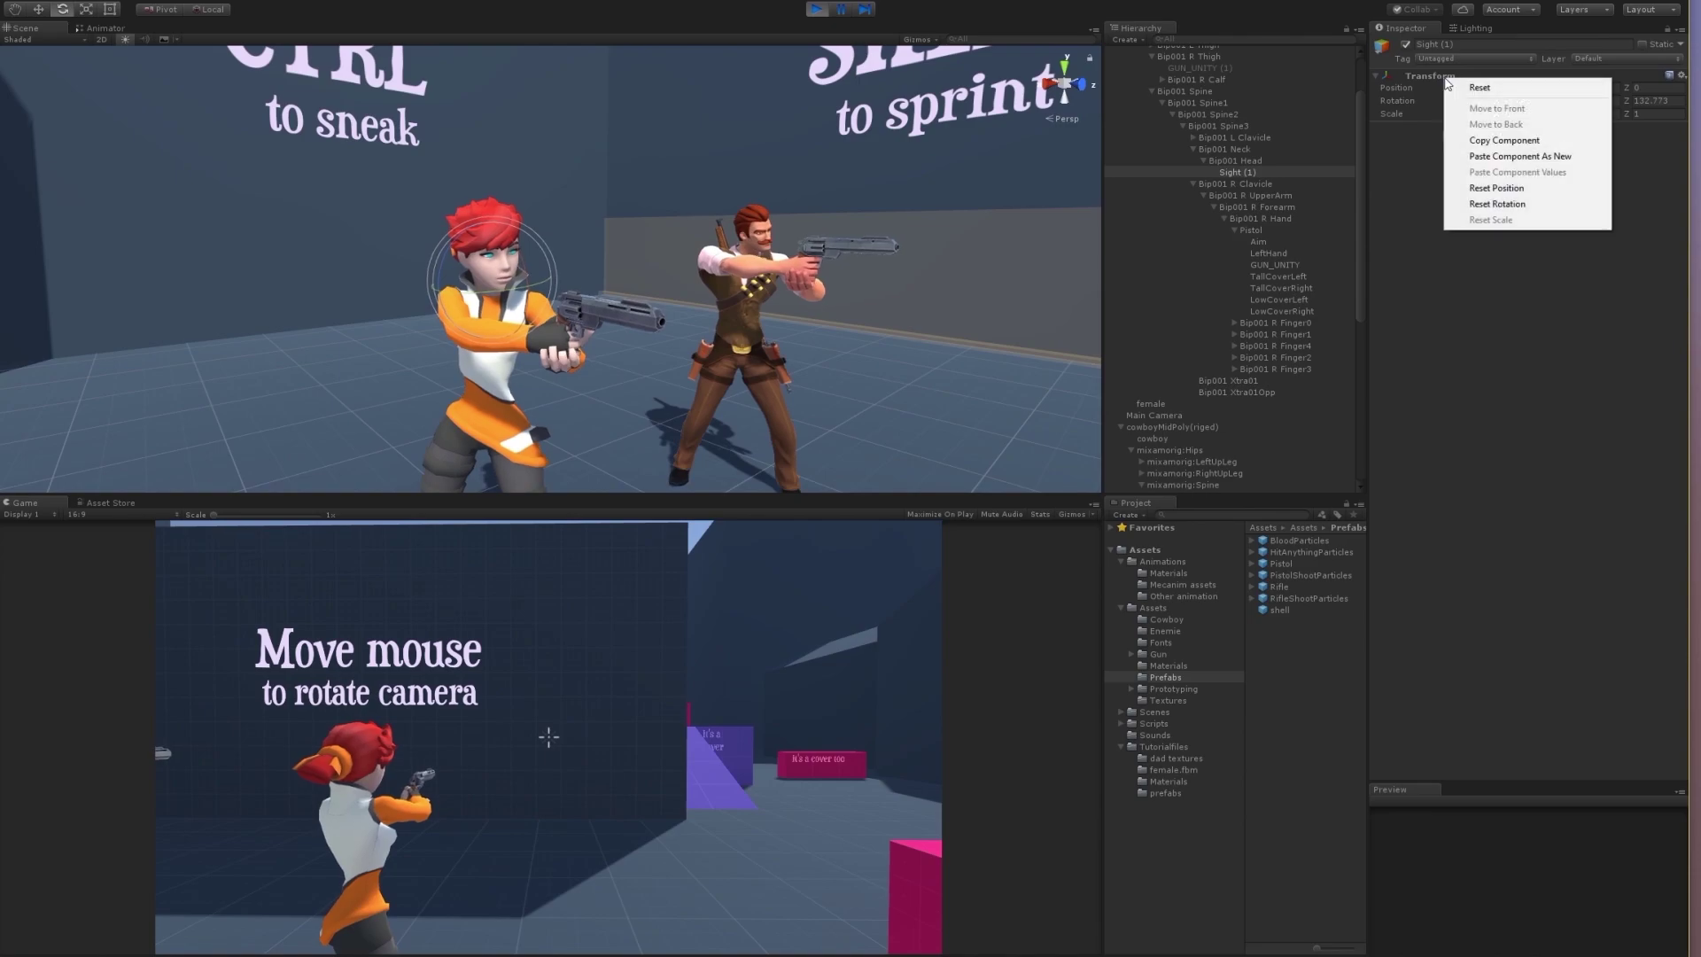
pyautogui.click(1504, 141)
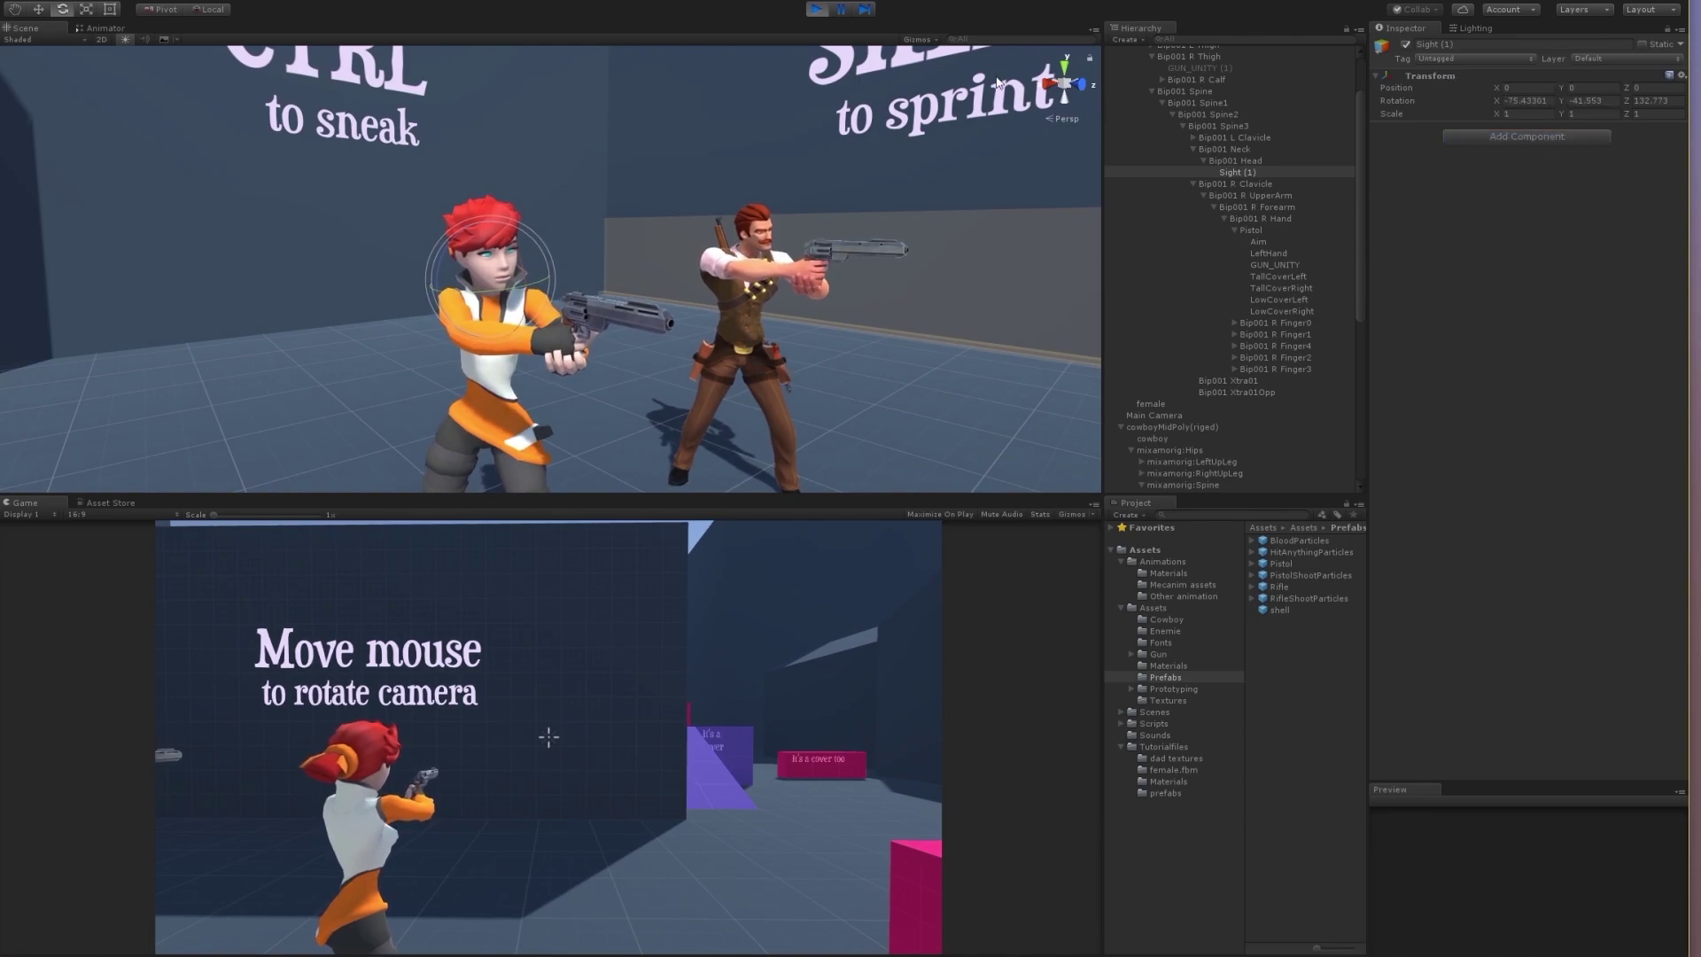
pyautogui.click(817, 10)
pyautogui.rightClick(1429, 76)
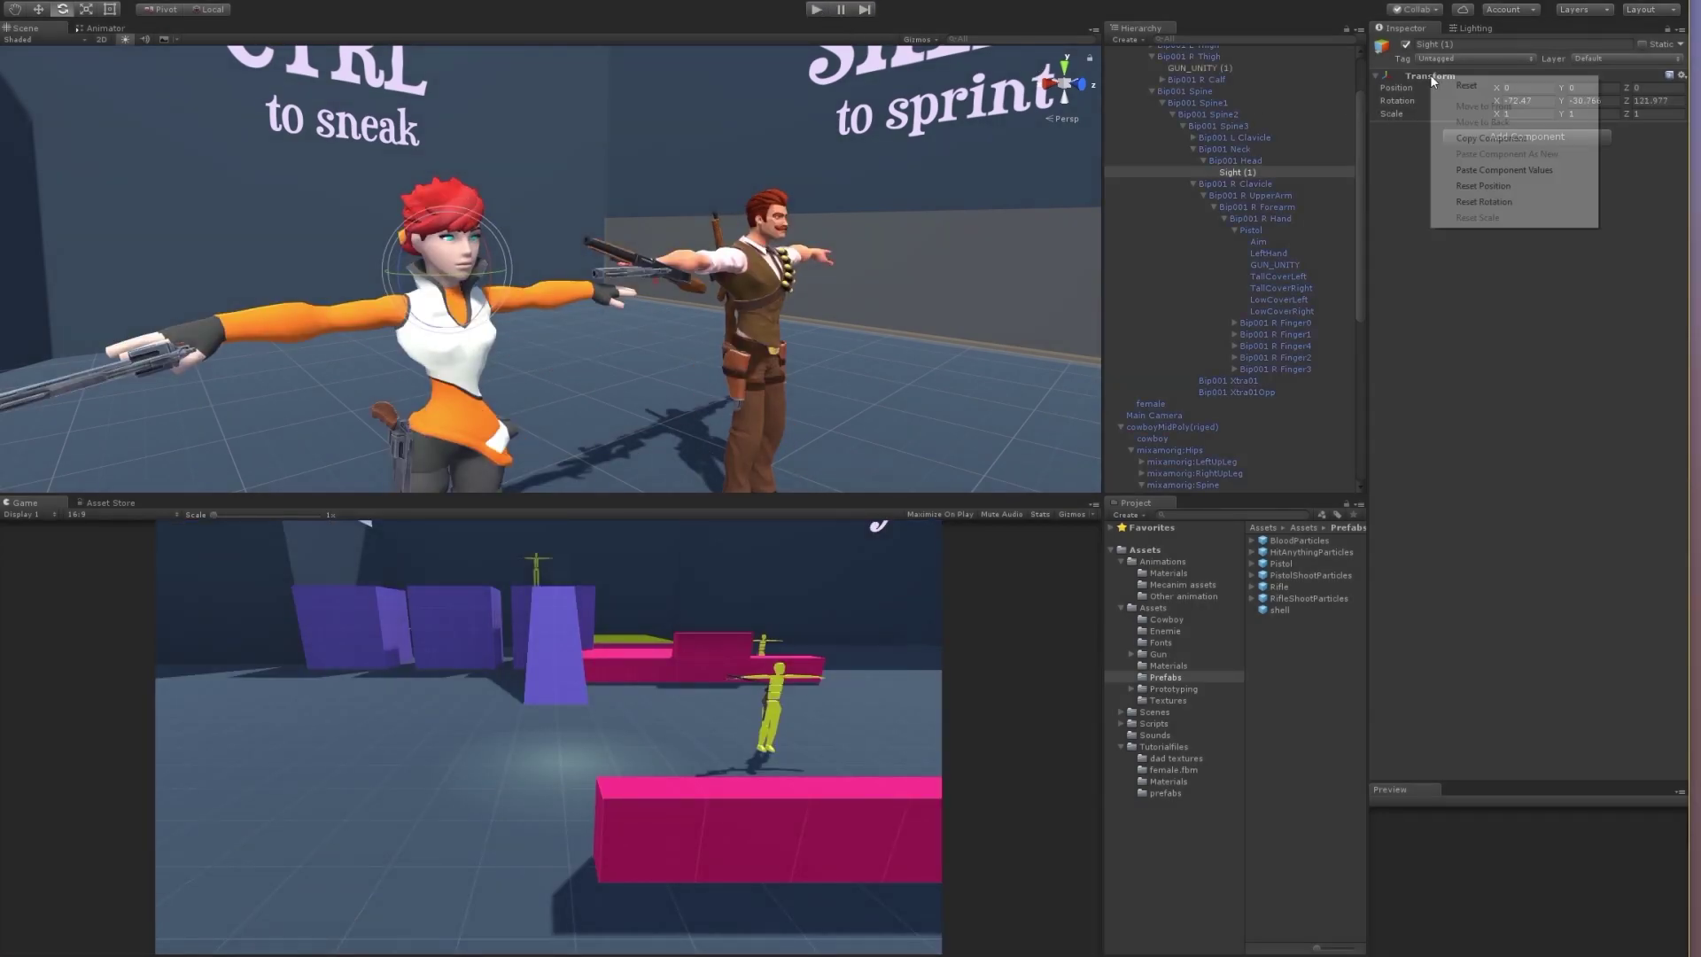
pyautogui.click(1527, 171)
# Step: Run the game and examine the female's head direction and pistol aim from the front in the Scene view
pyautogui.click(815, 11)
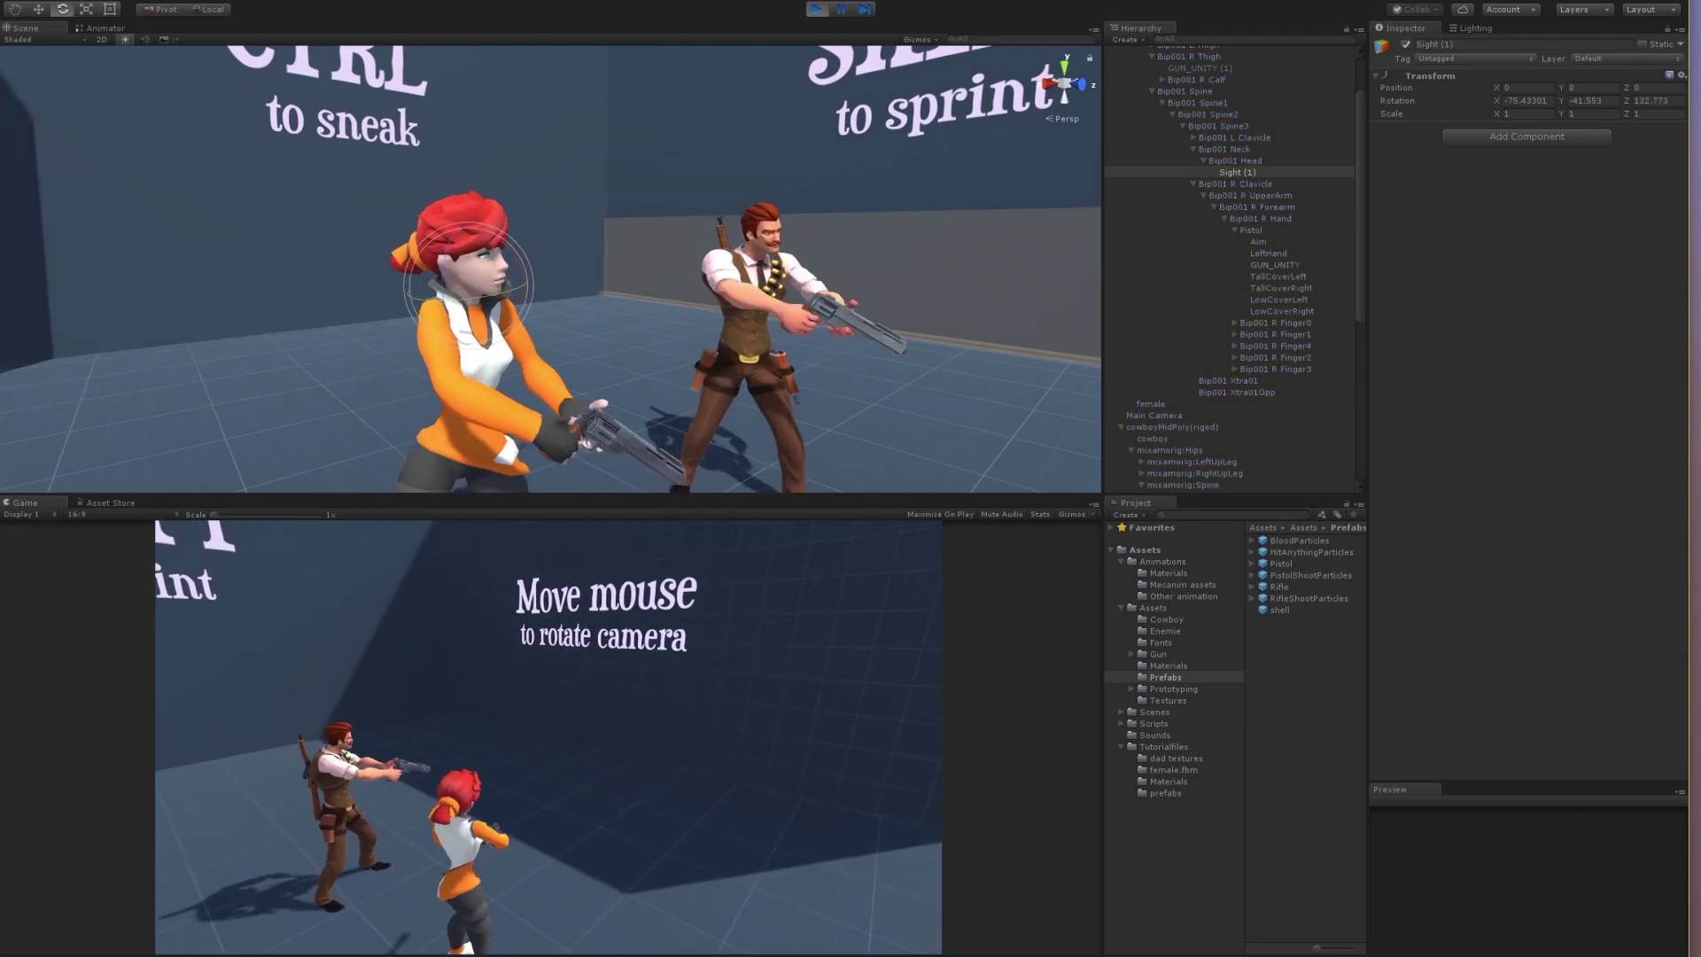
pyautogui.press('Escape')
pyautogui.scroll(-2, 549, 443)
pyautogui.moveTo(576, 372); pyautogui.dragTo(615, 433, button='right')
pyautogui.scroll(4, 614, 433)
pyautogui.scroll(-3, 641, 417)
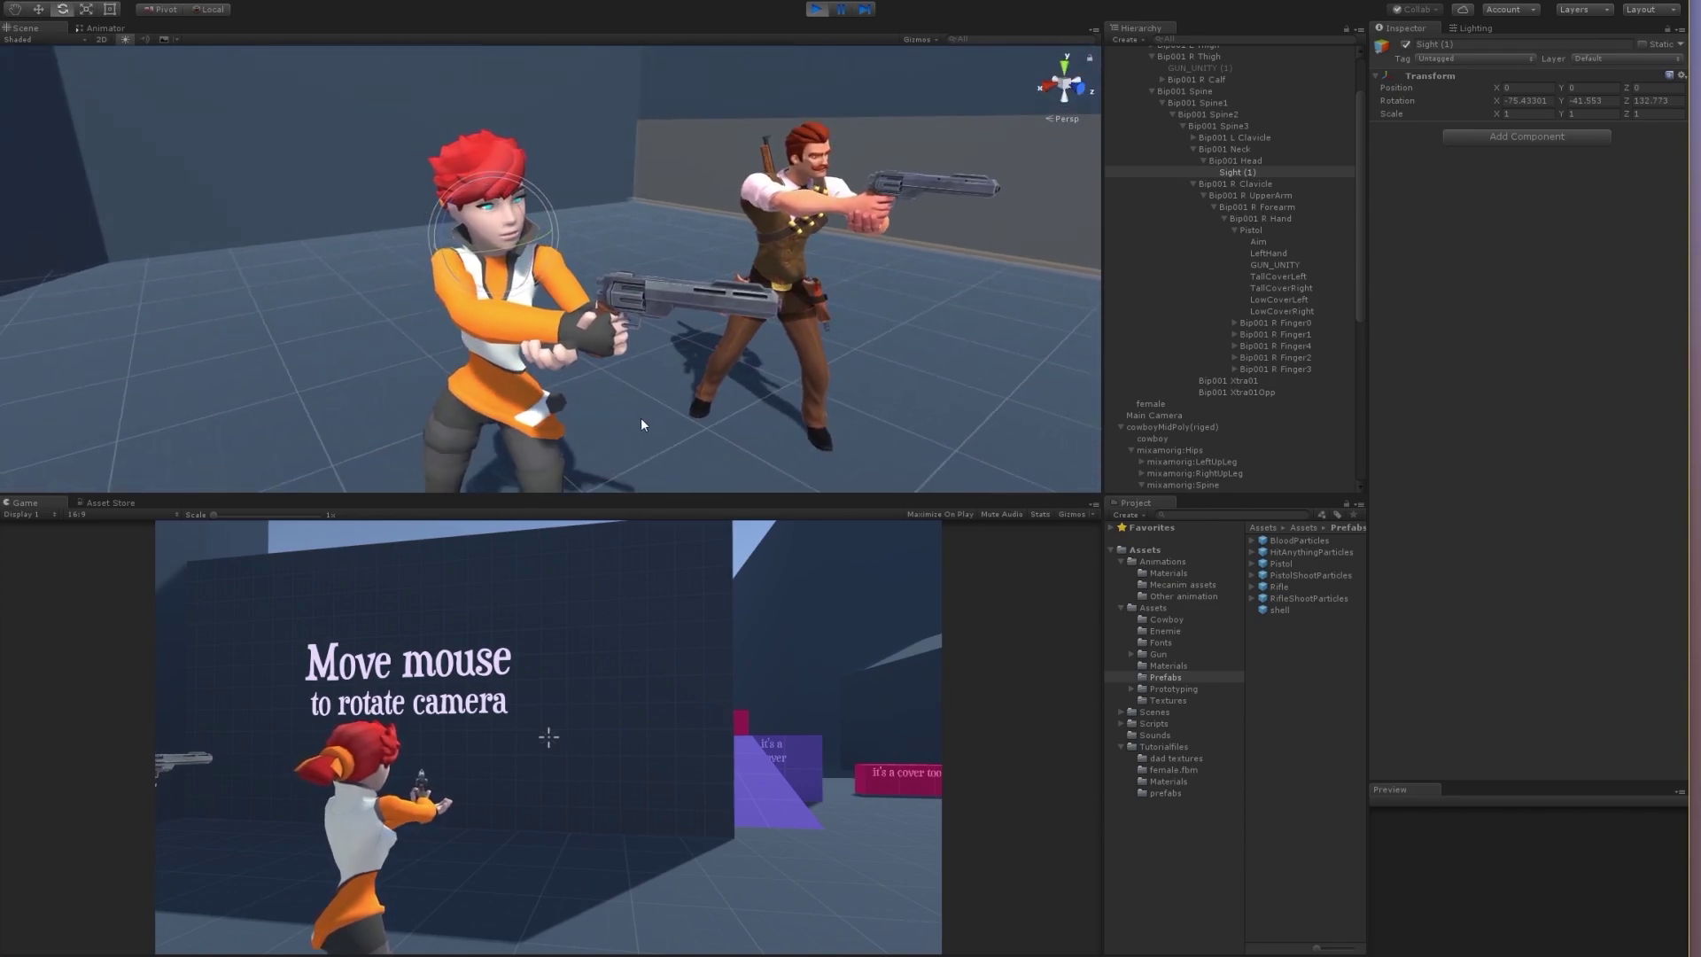
# Step: Stop the game and raise the IK Iterations in the female's Character Motor so the setting is kept
pyautogui.click(1361, 148)
pyautogui.click(815, 9)
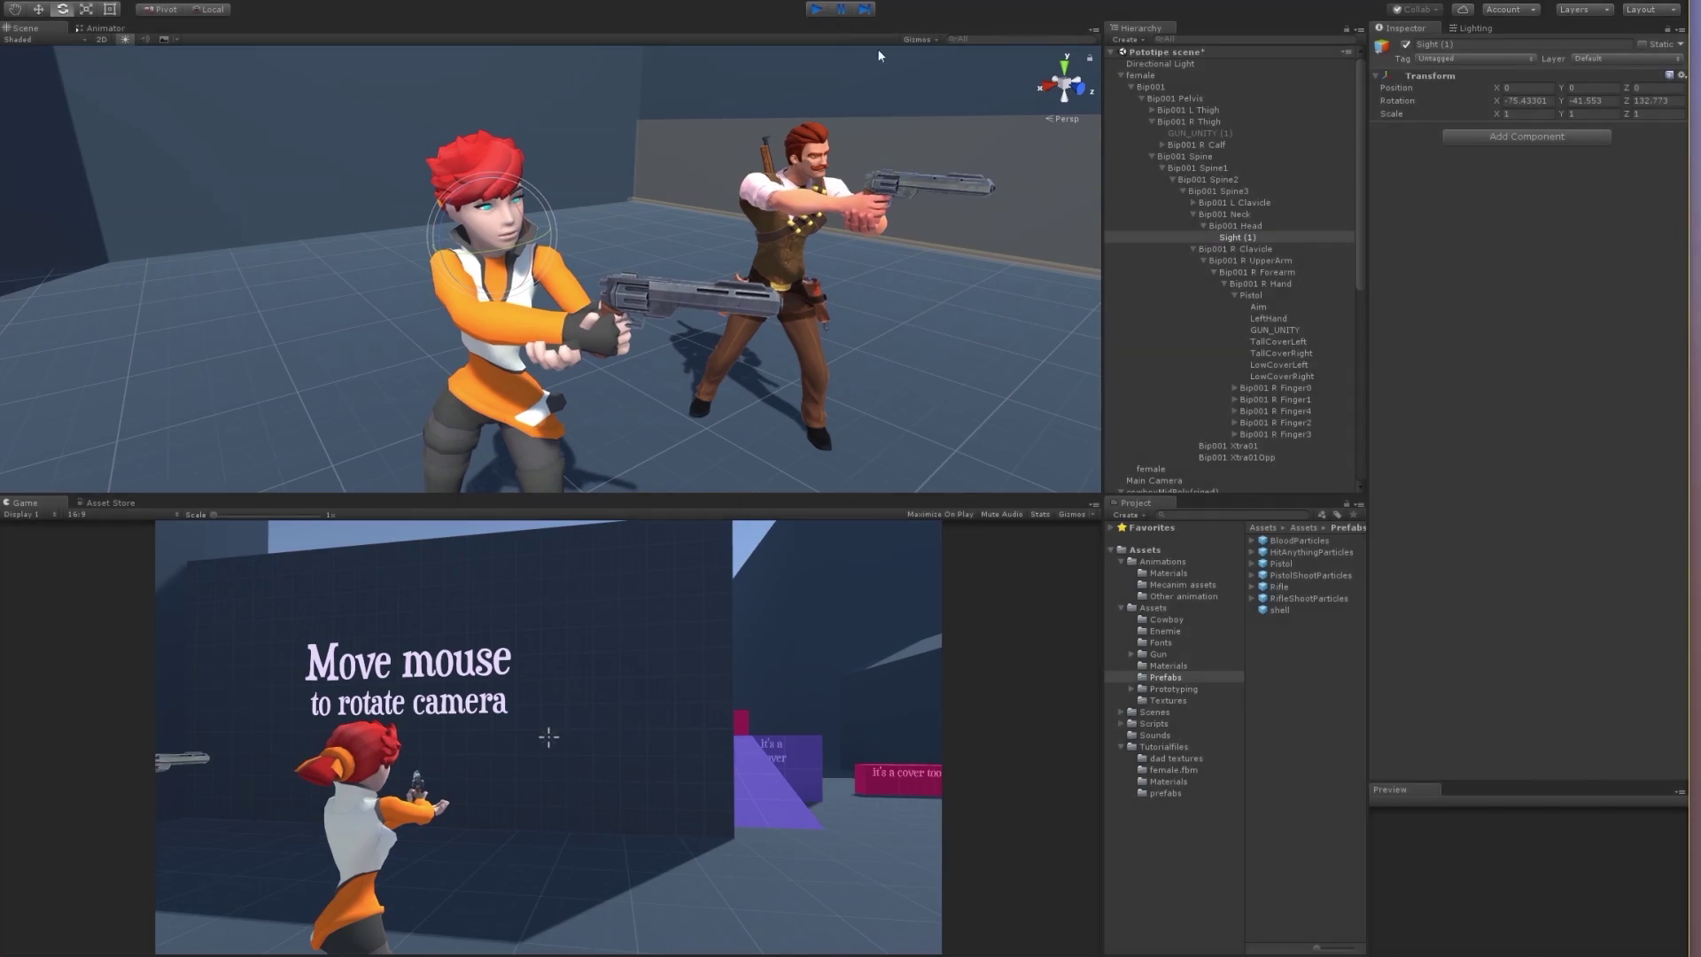
pyautogui.click(1145, 76)
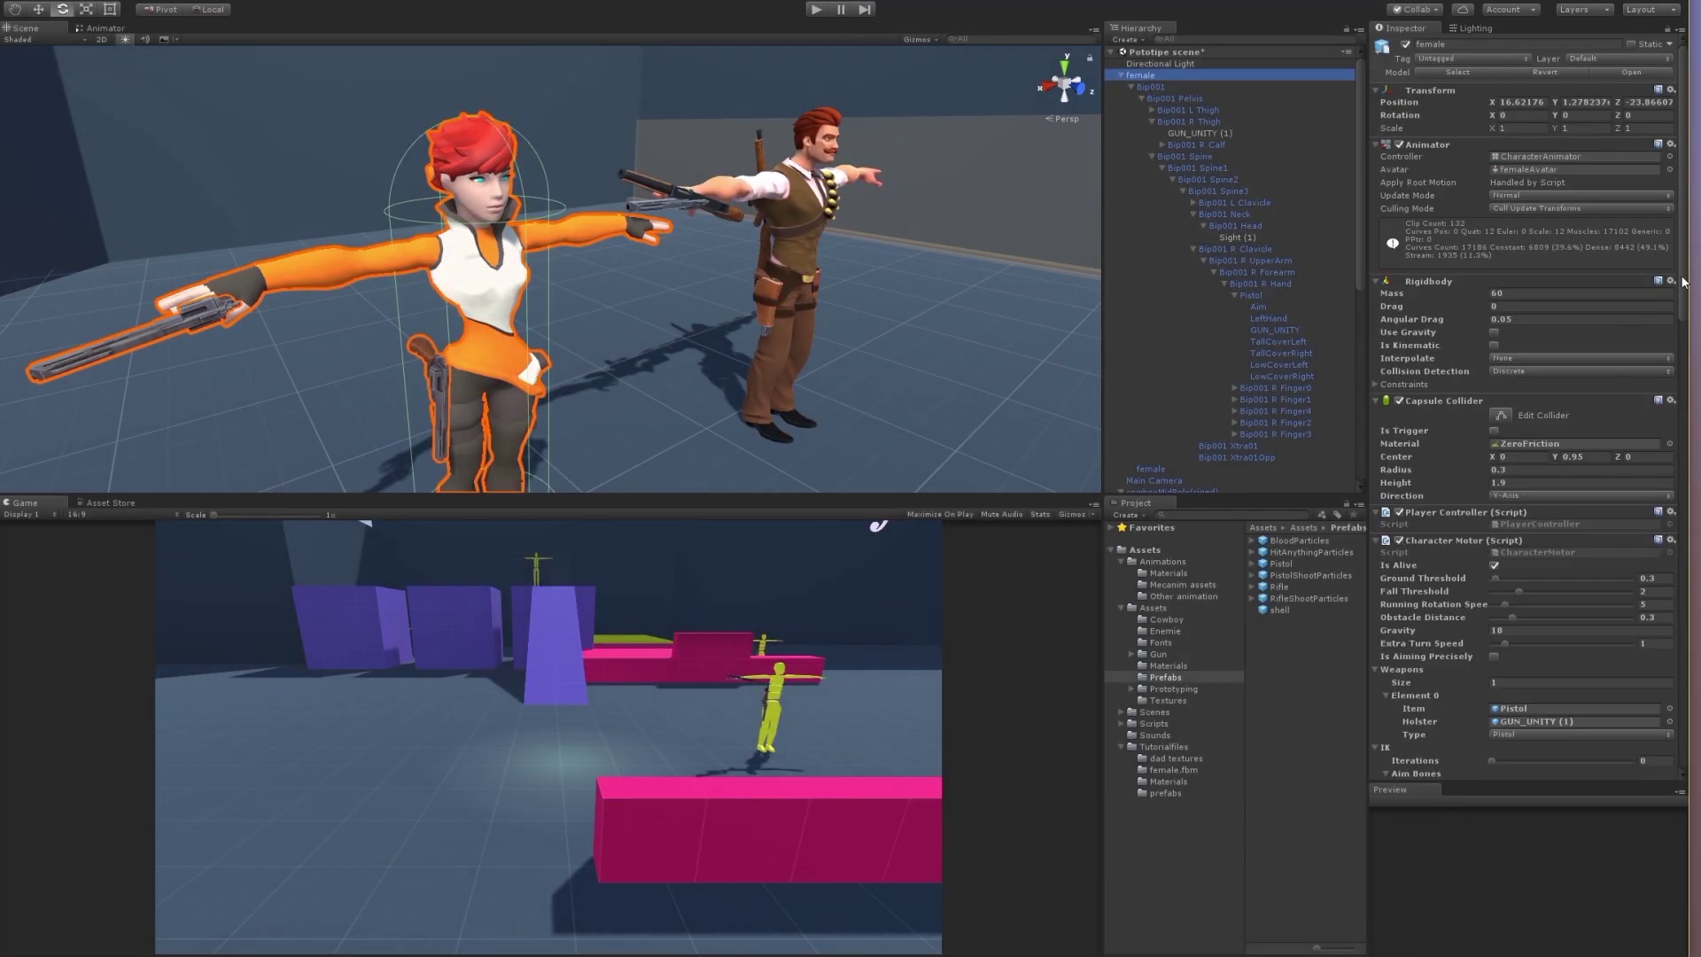
pyautogui.moveTo(1683, 282); pyautogui.dragTo(1697, 351)
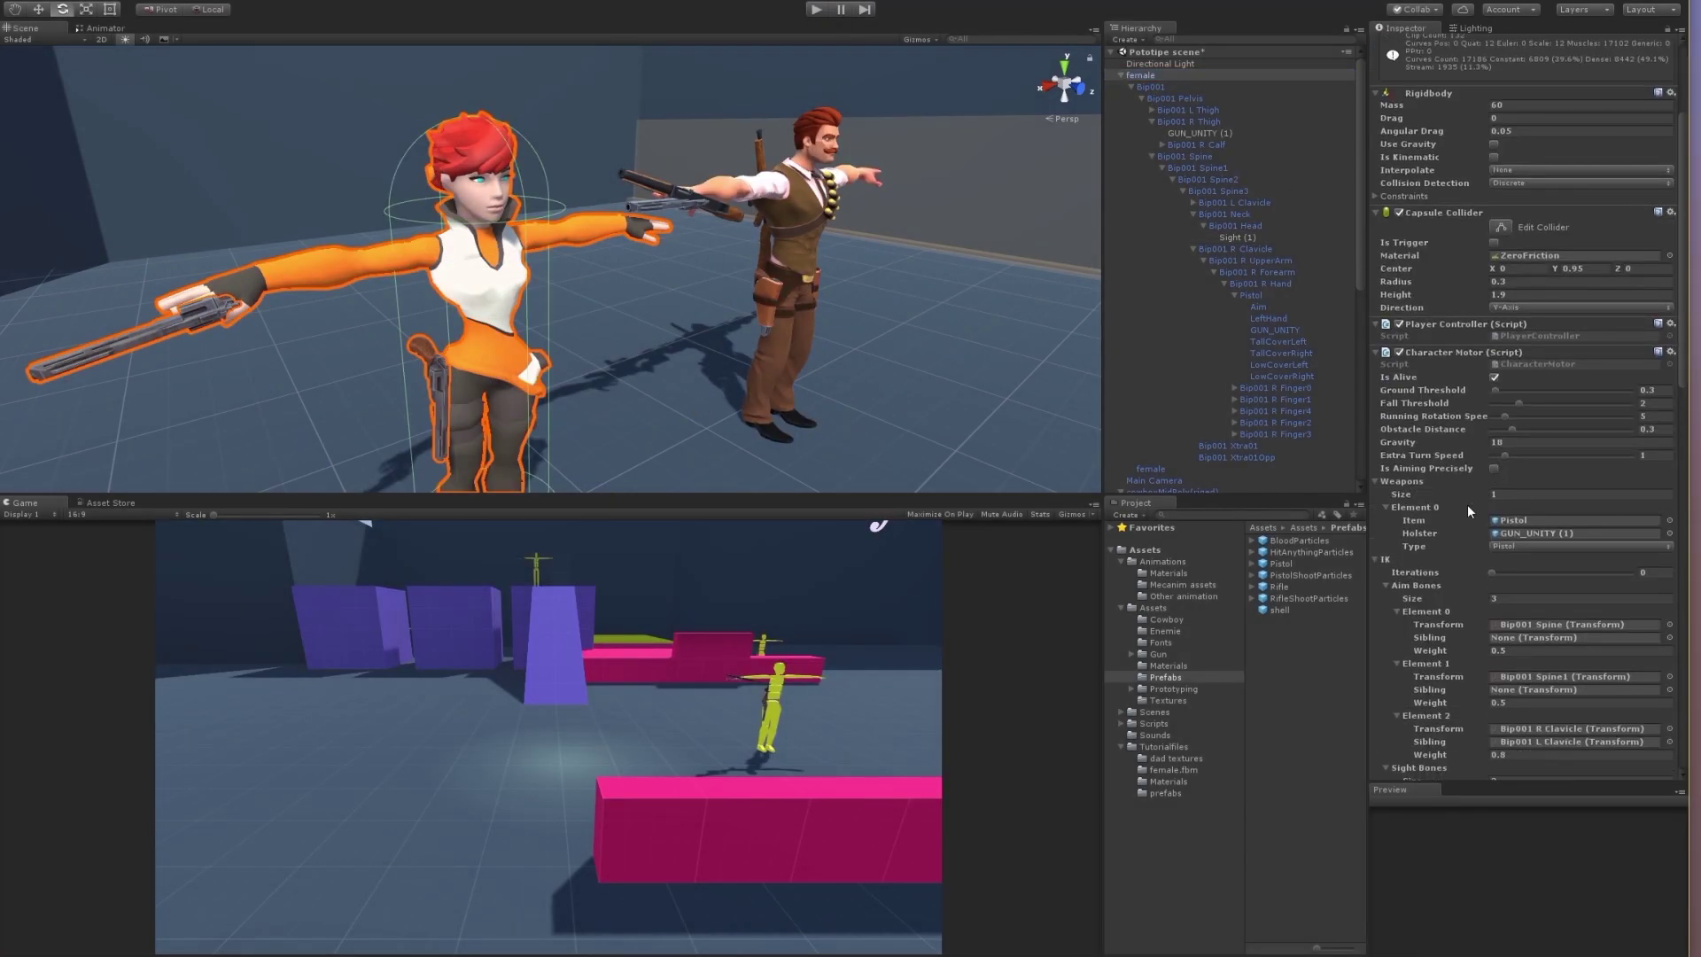
pyautogui.click(1646, 573)
# Step: Run the game, fire the pistol, and examine the female's aiming pose up close in the Scene view
pyautogui.click(816, 11)
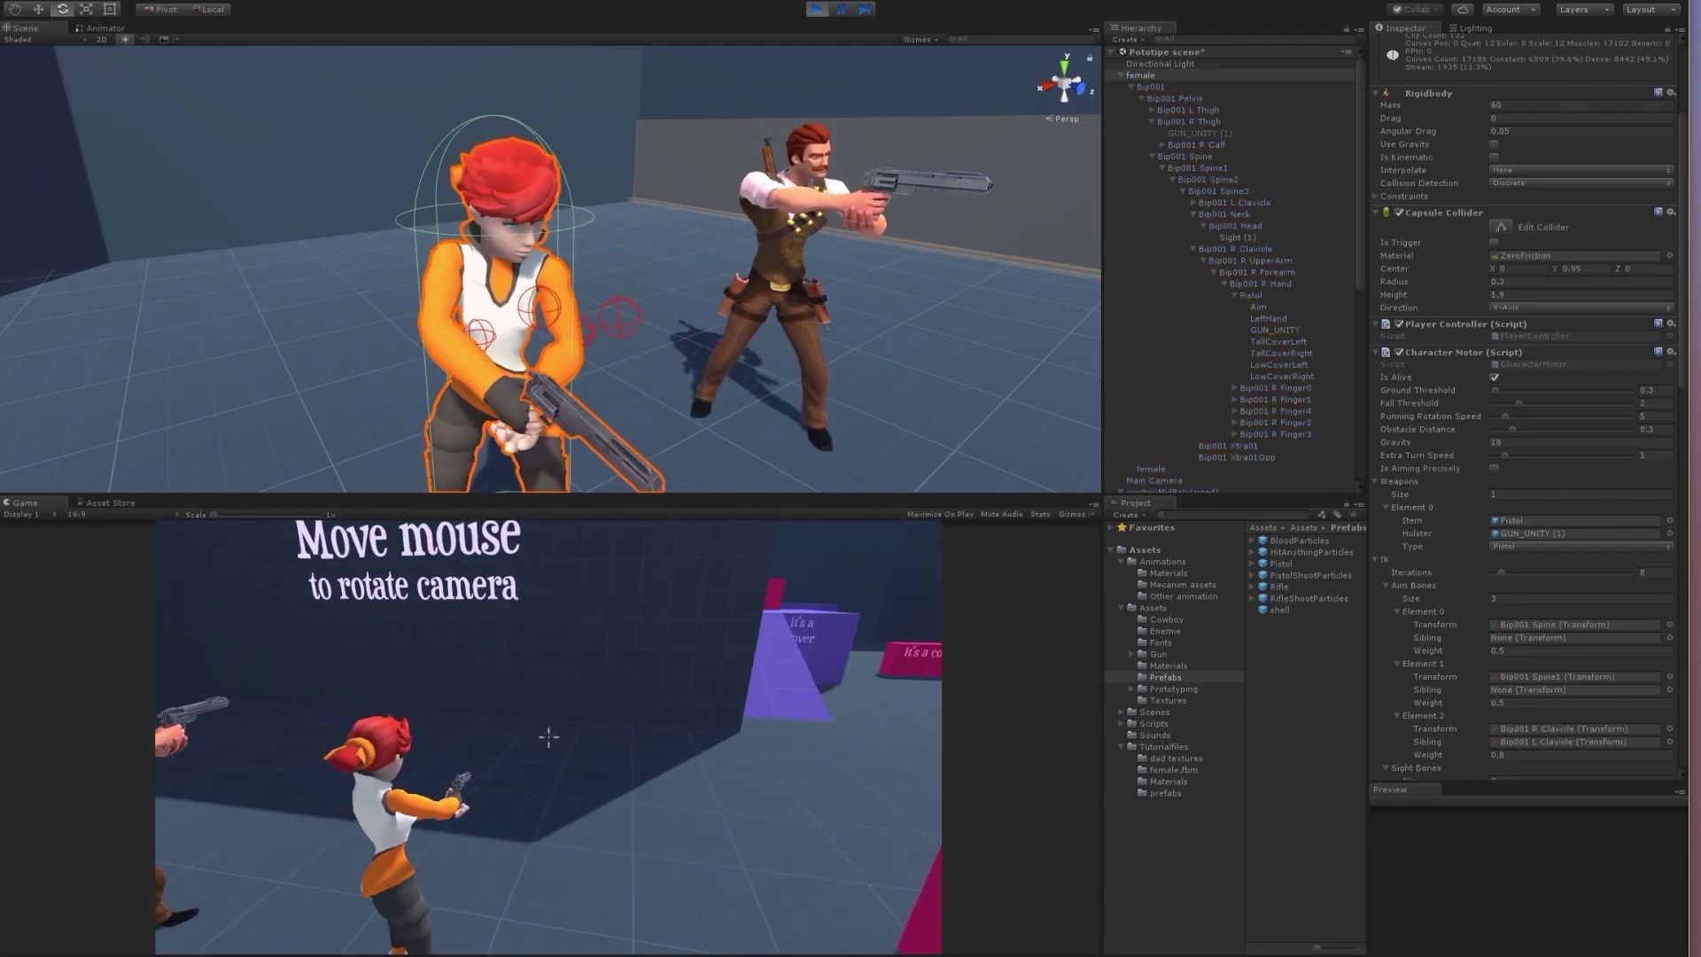
pyautogui.click(548, 736)
pyautogui.moveTo(620, 350); pyautogui.dragTo(657, 388, button='right')
pyautogui.press('w')
pyautogui.keyDown('alt'); pyautogui.moveTo(658, 390); pyautogui.dragTo(709, 377); pyautogui.keyUp('alt')
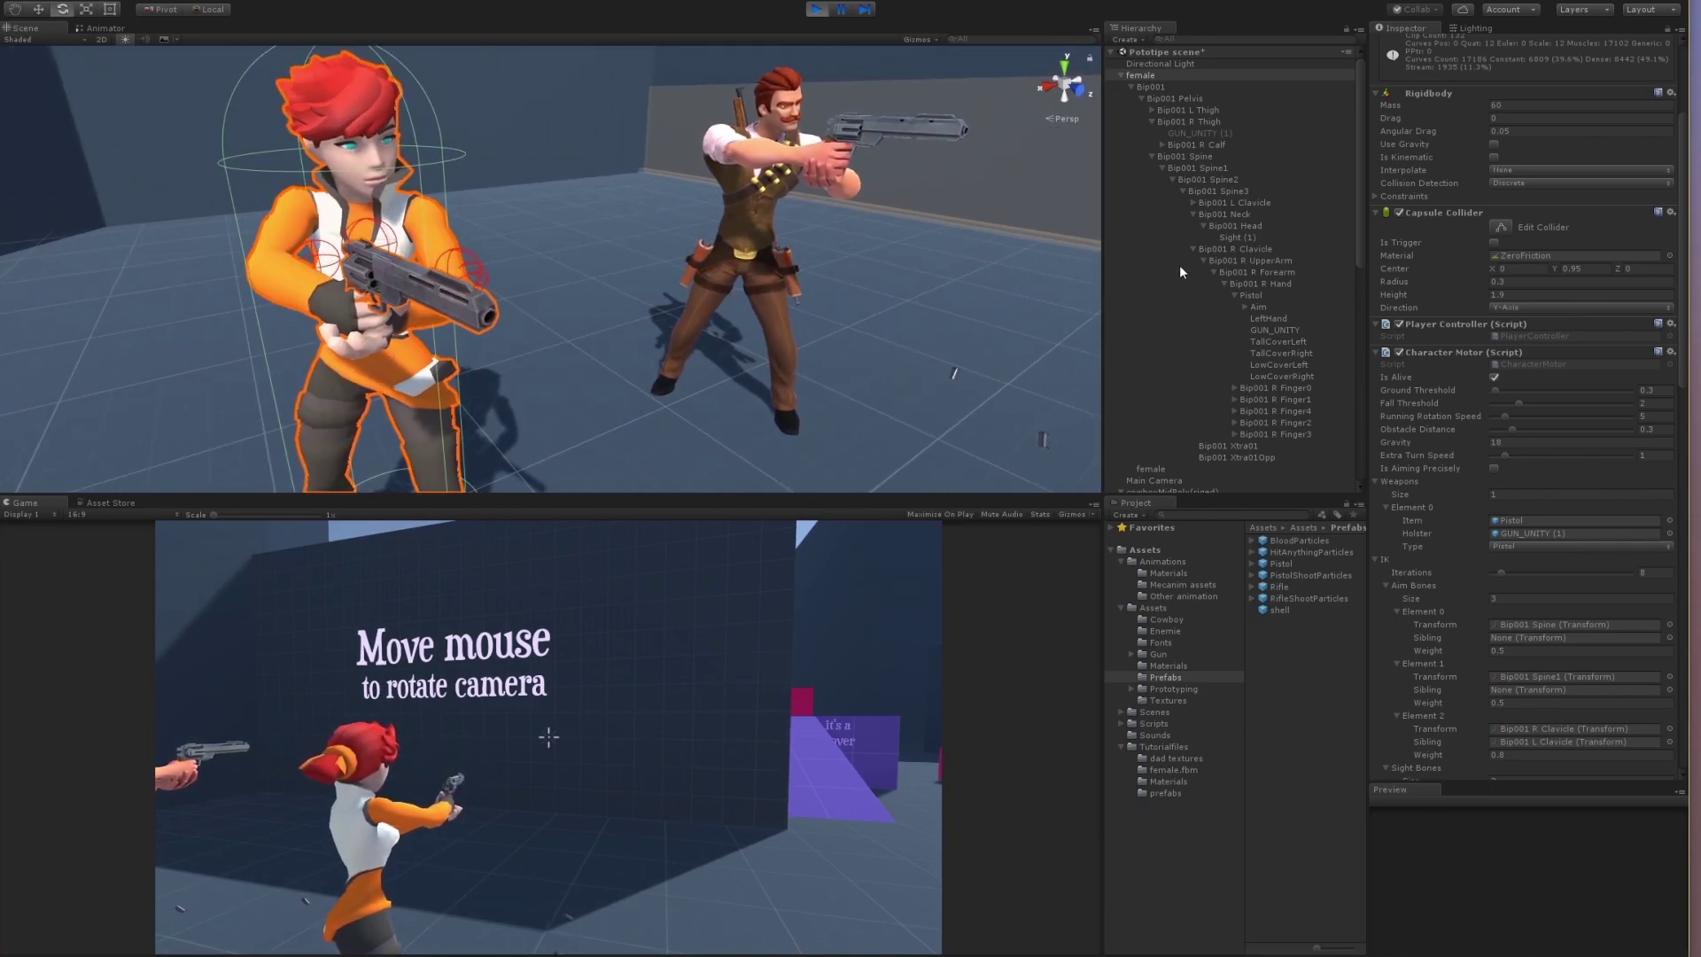
# Step: Rotate the Pistol in the female's right hand to about X 2.7, Y -92.5, Z -93.2 during play
pyautogui.click(1251, 294)
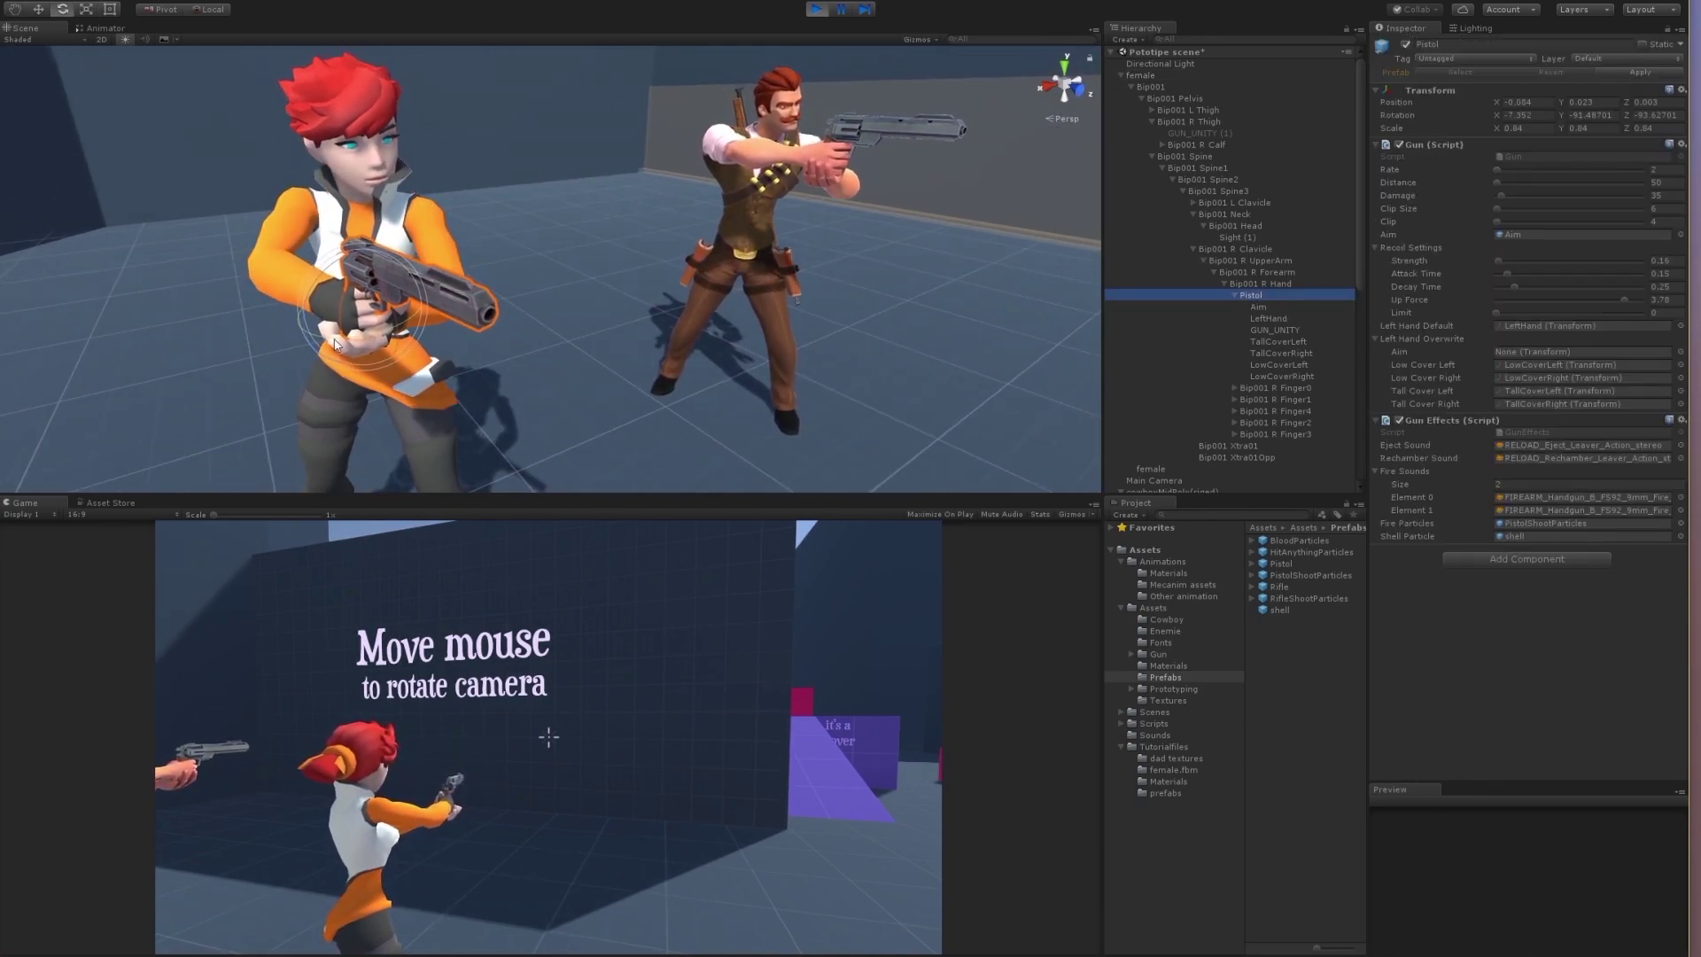
pyautogui.moveTo(359, 345); pyautogui.dragTo(362, 345)
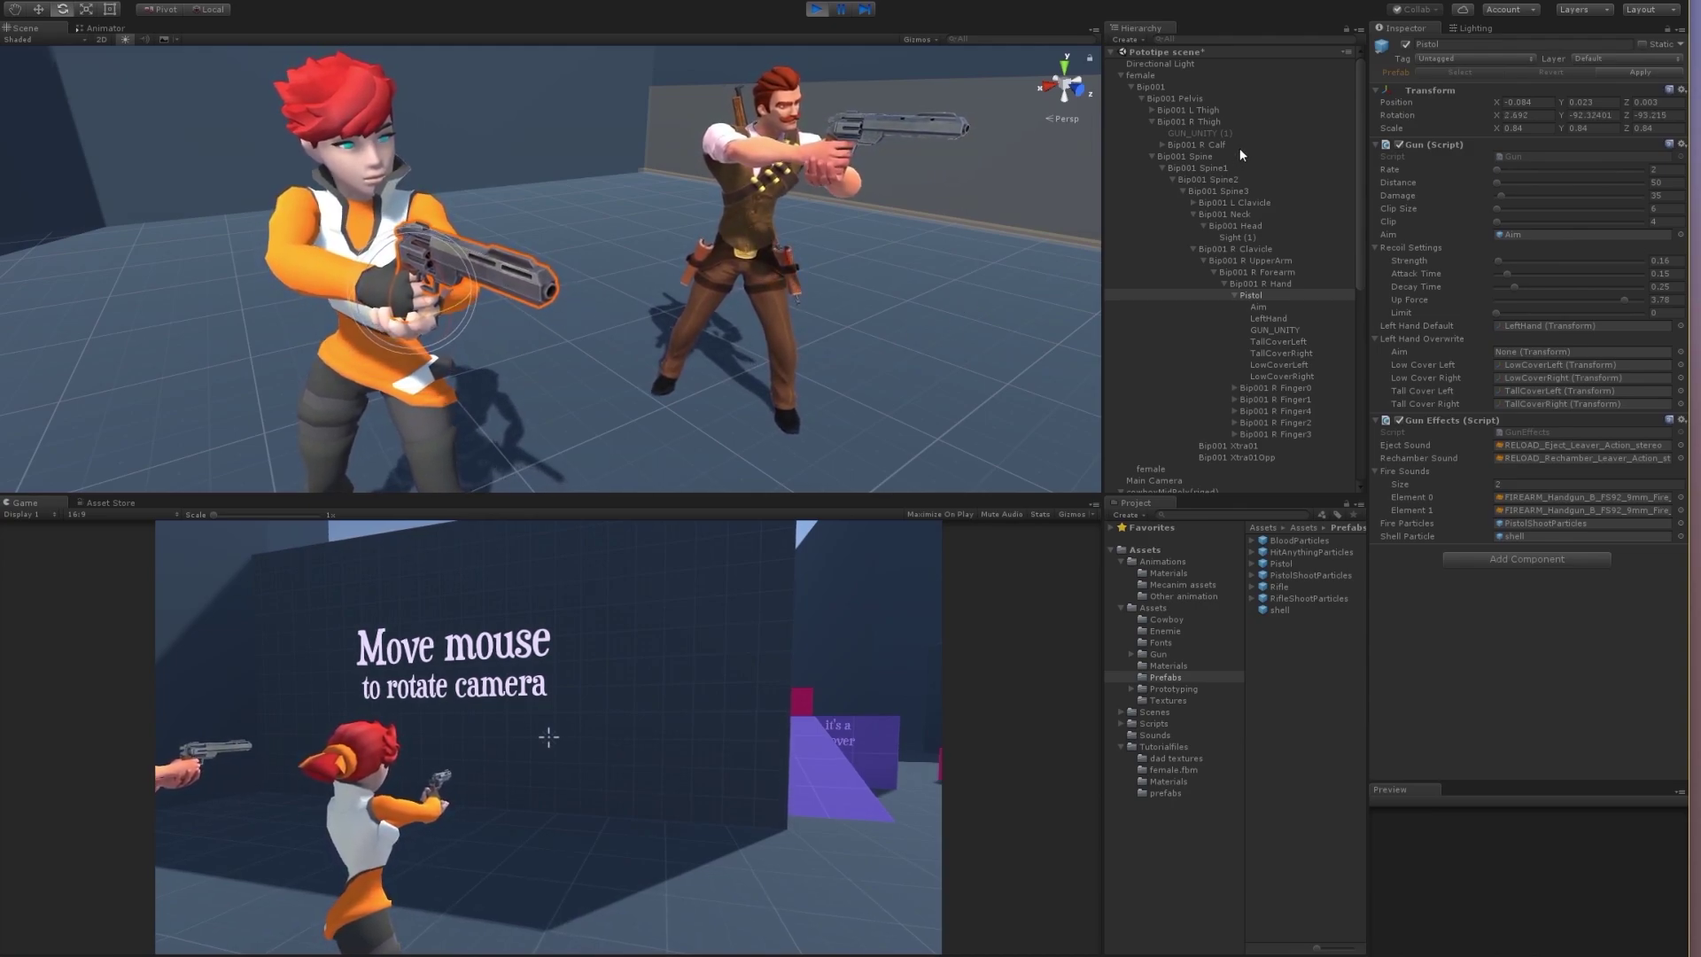
pyautogui.moveTo(567, 298); pyautogui.dragTo(780, 248, button='right')
# Step: Copy the Pistol's play-mode Transform, stop the game, and paste the values back onto the Pistol
pyautogui.rightClick(1437, 93)
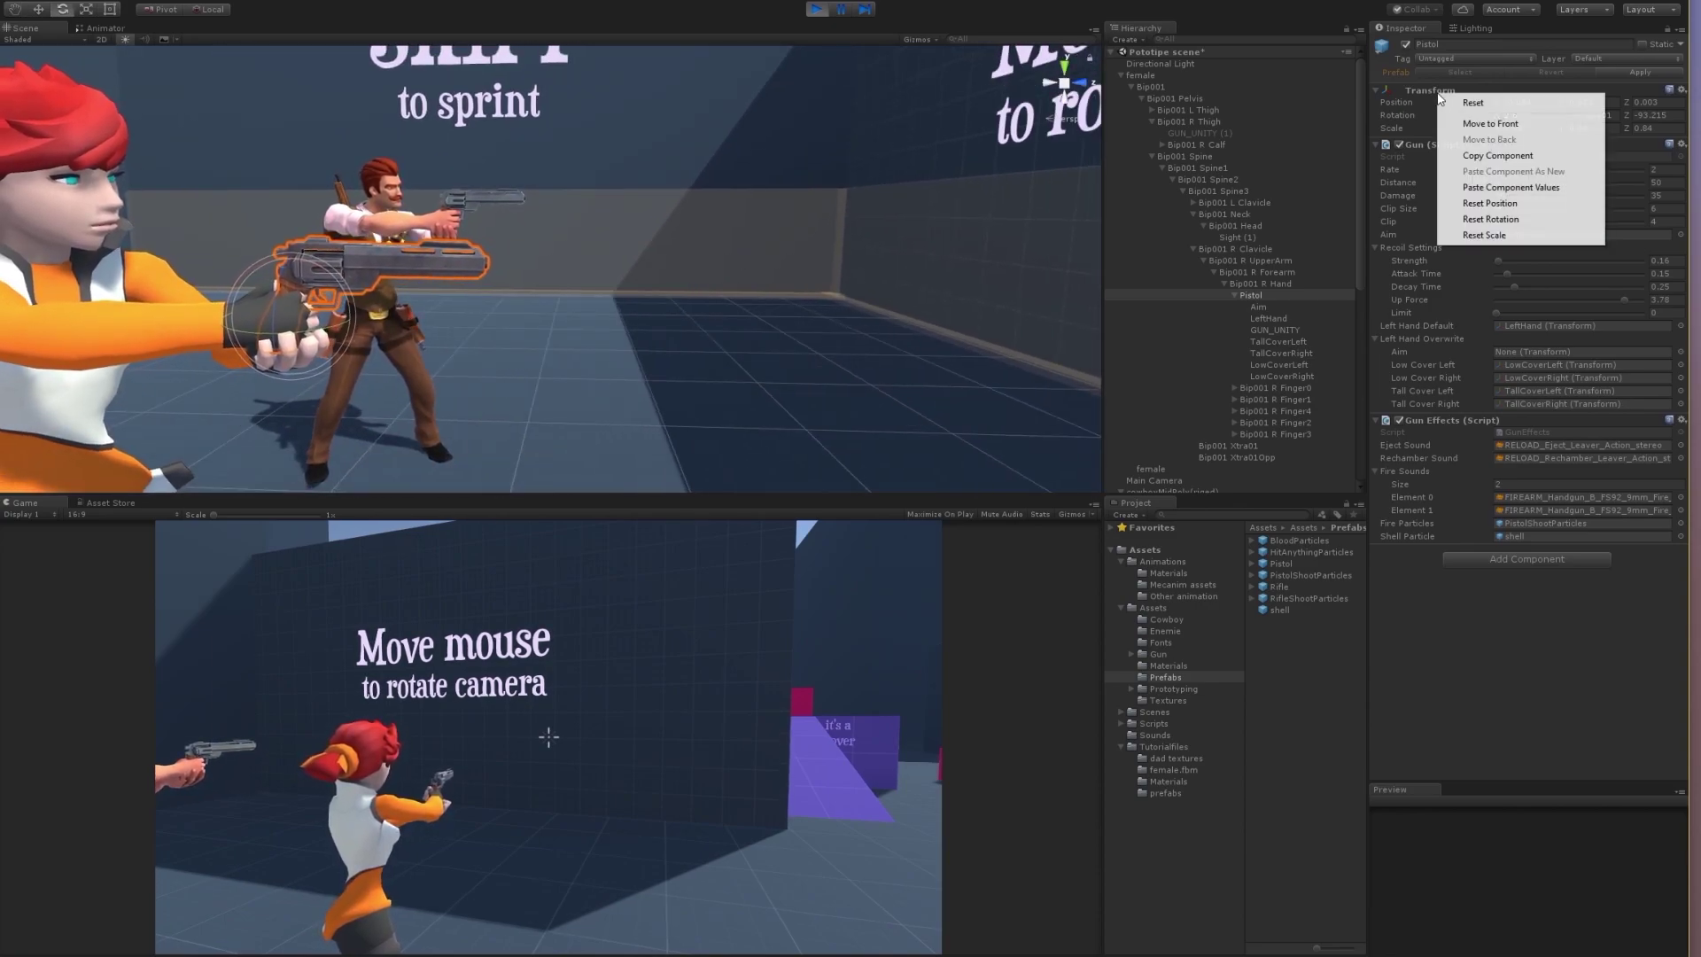
pyautogui.click(1517, 155)
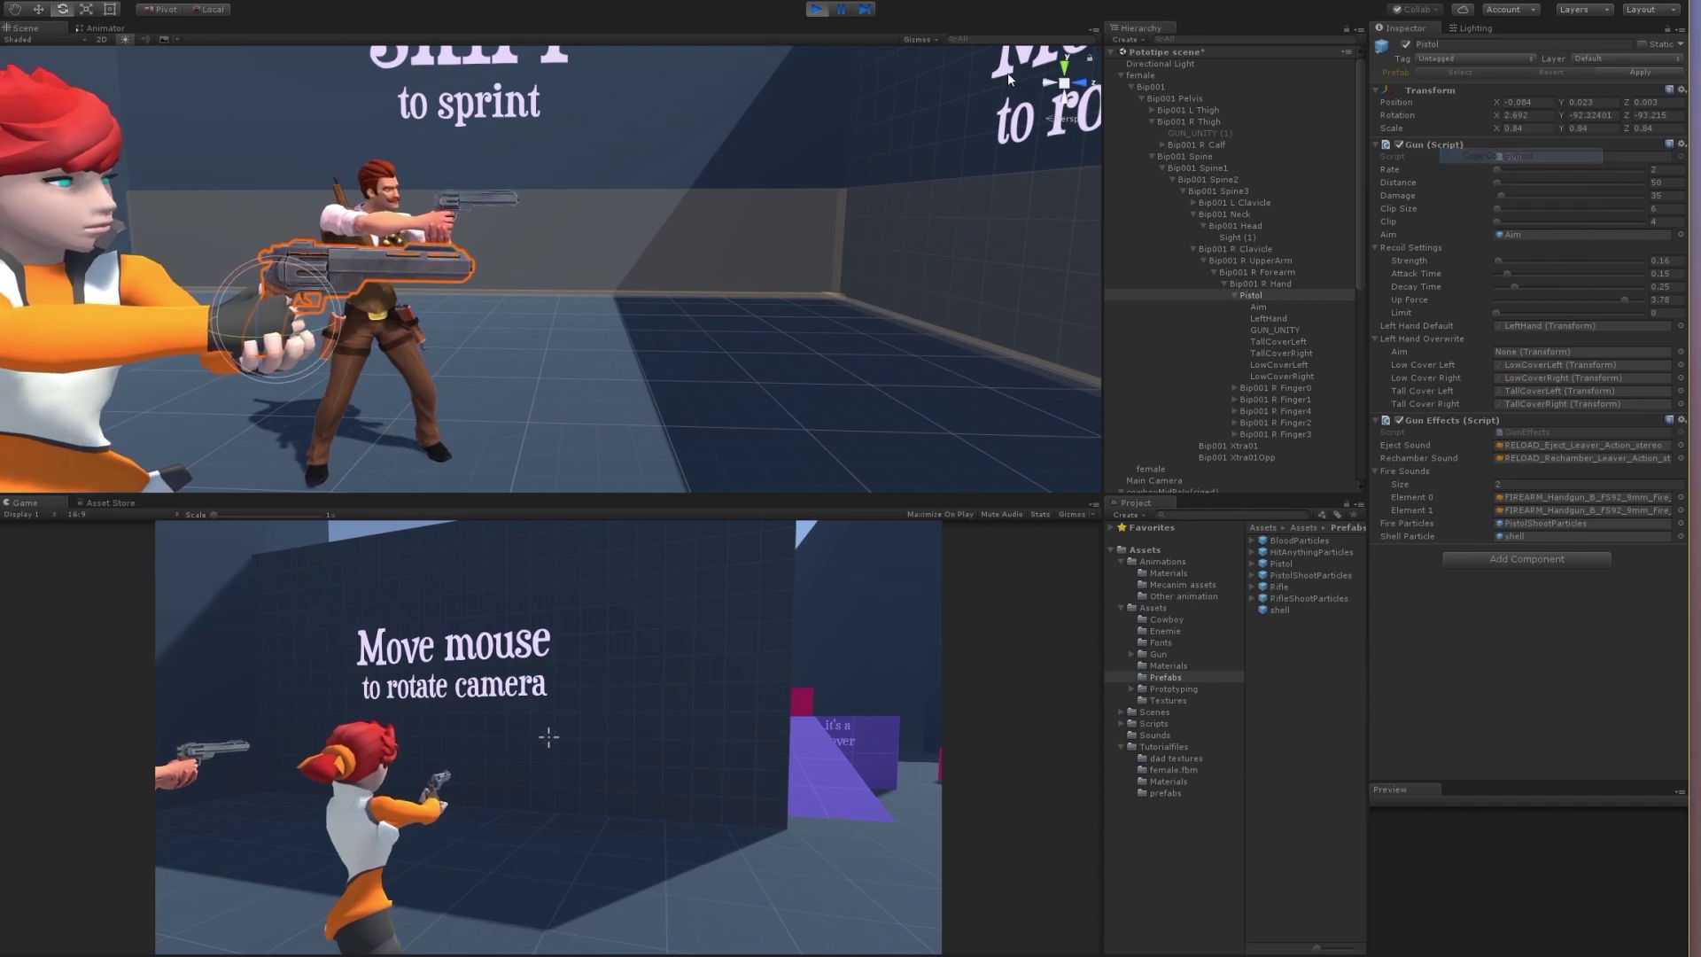
pyautogui.click(816, 9)
pyautogui.rightClick(1438, 89)
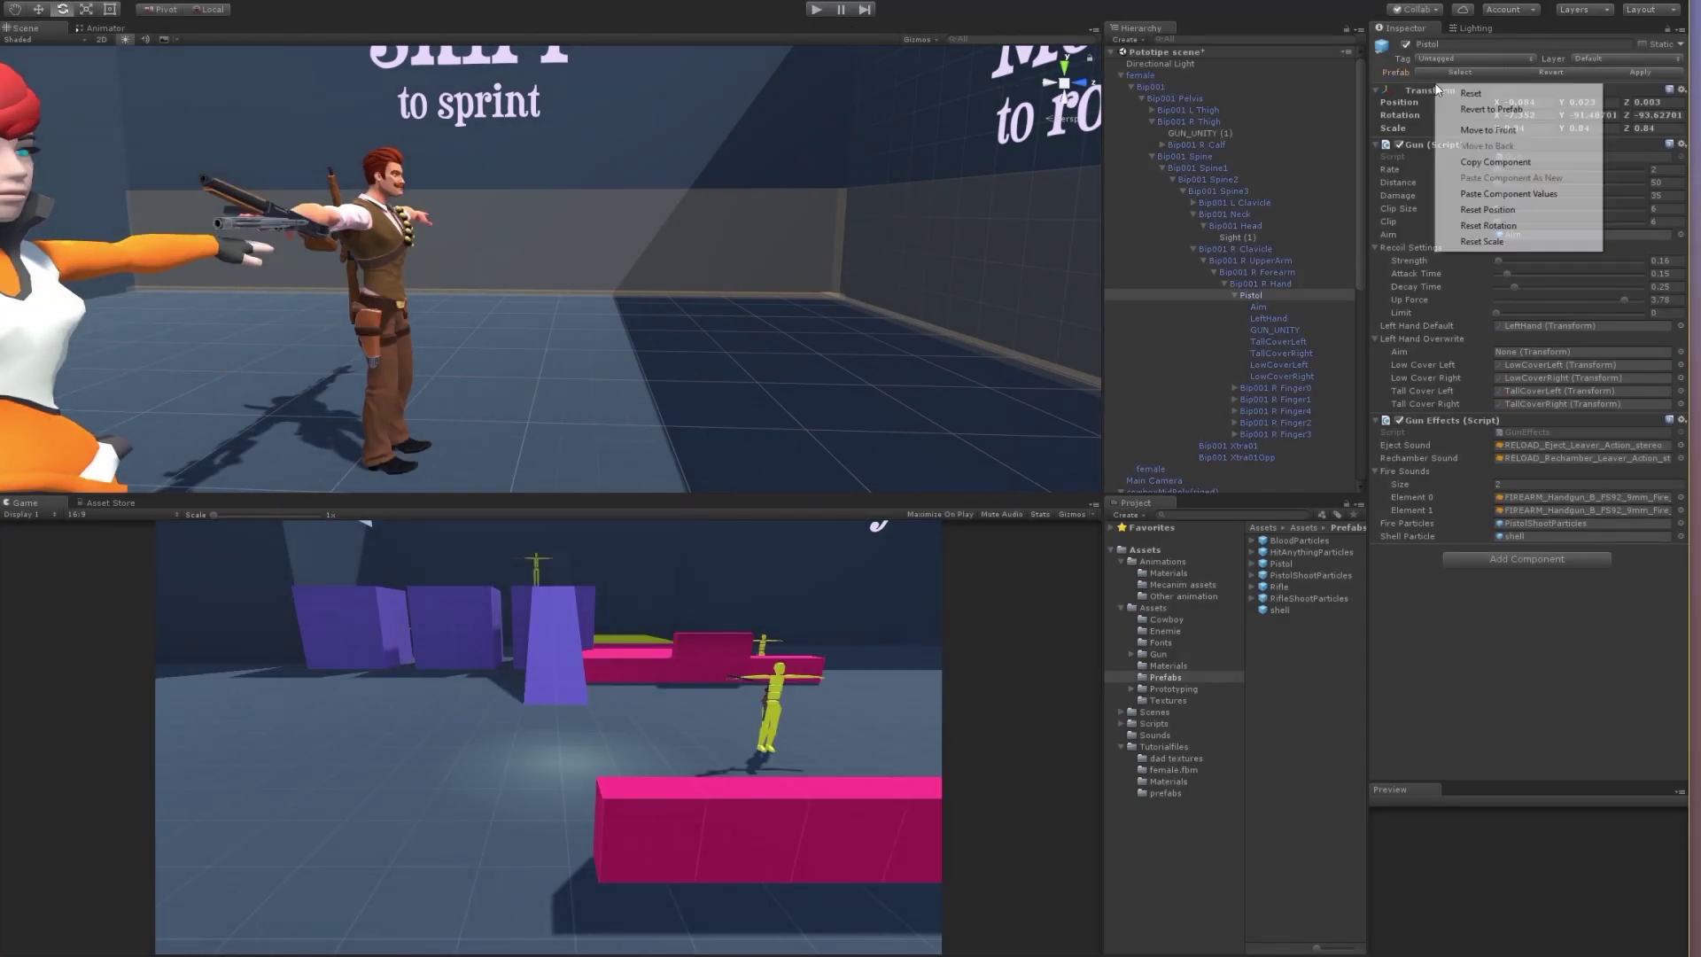
pyautogui.click(1521, 201)
# Step: Run the game again, aim with the female to check the pistol's alignment, and release the game cursor
pyautogui.click(816, 8)
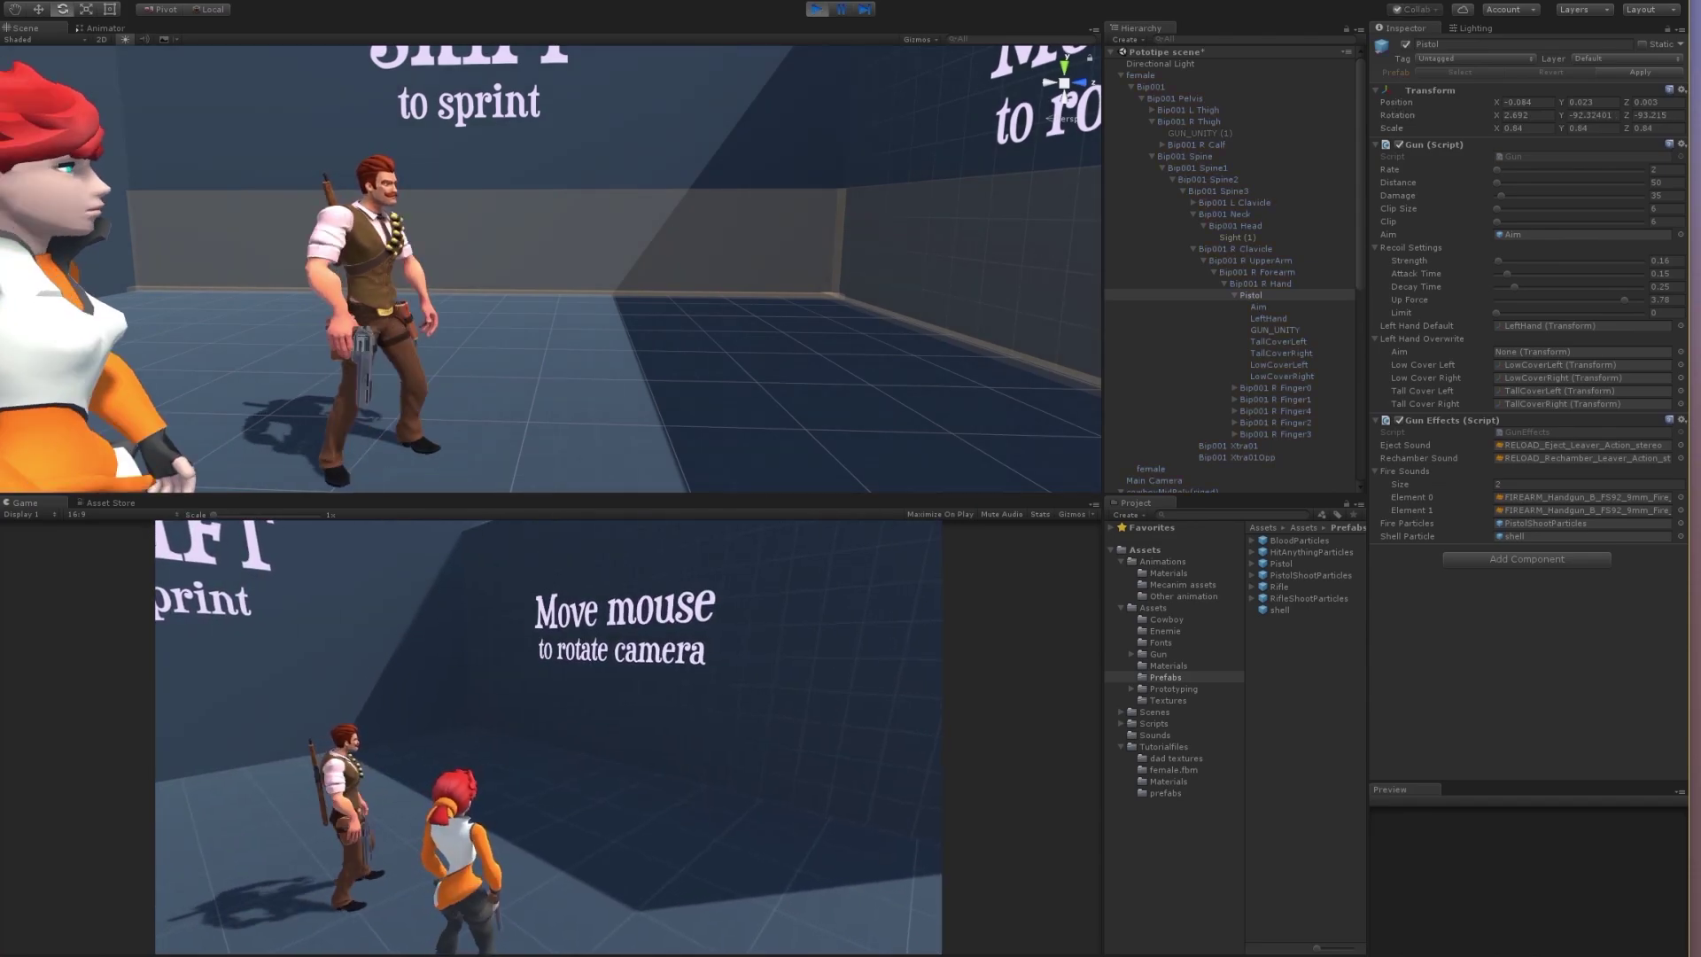
pyautogui.rightClick(548, 737)
pyautogui.press('Escape')
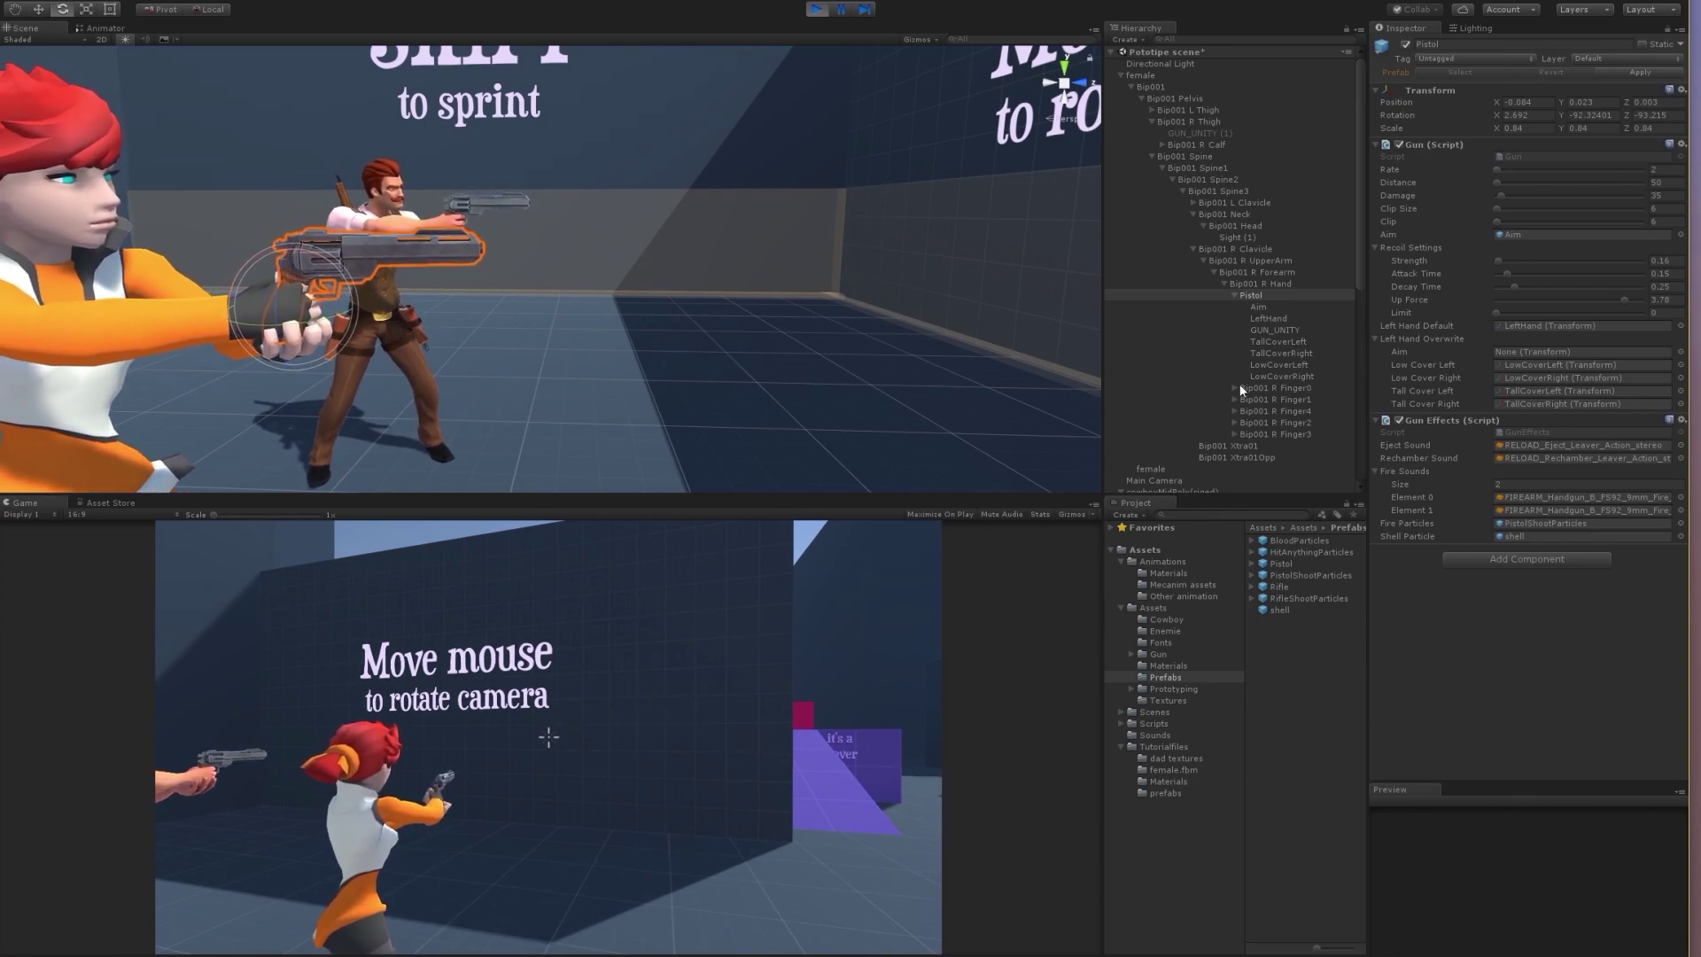
# Step: Move the GUN_UNITY mesh inside the Pistol back into the hand, to about X -0.001, Y 0.099, Z 0.165
pyautogui.click(1273, 329)
pyautogui.click(38, 9)
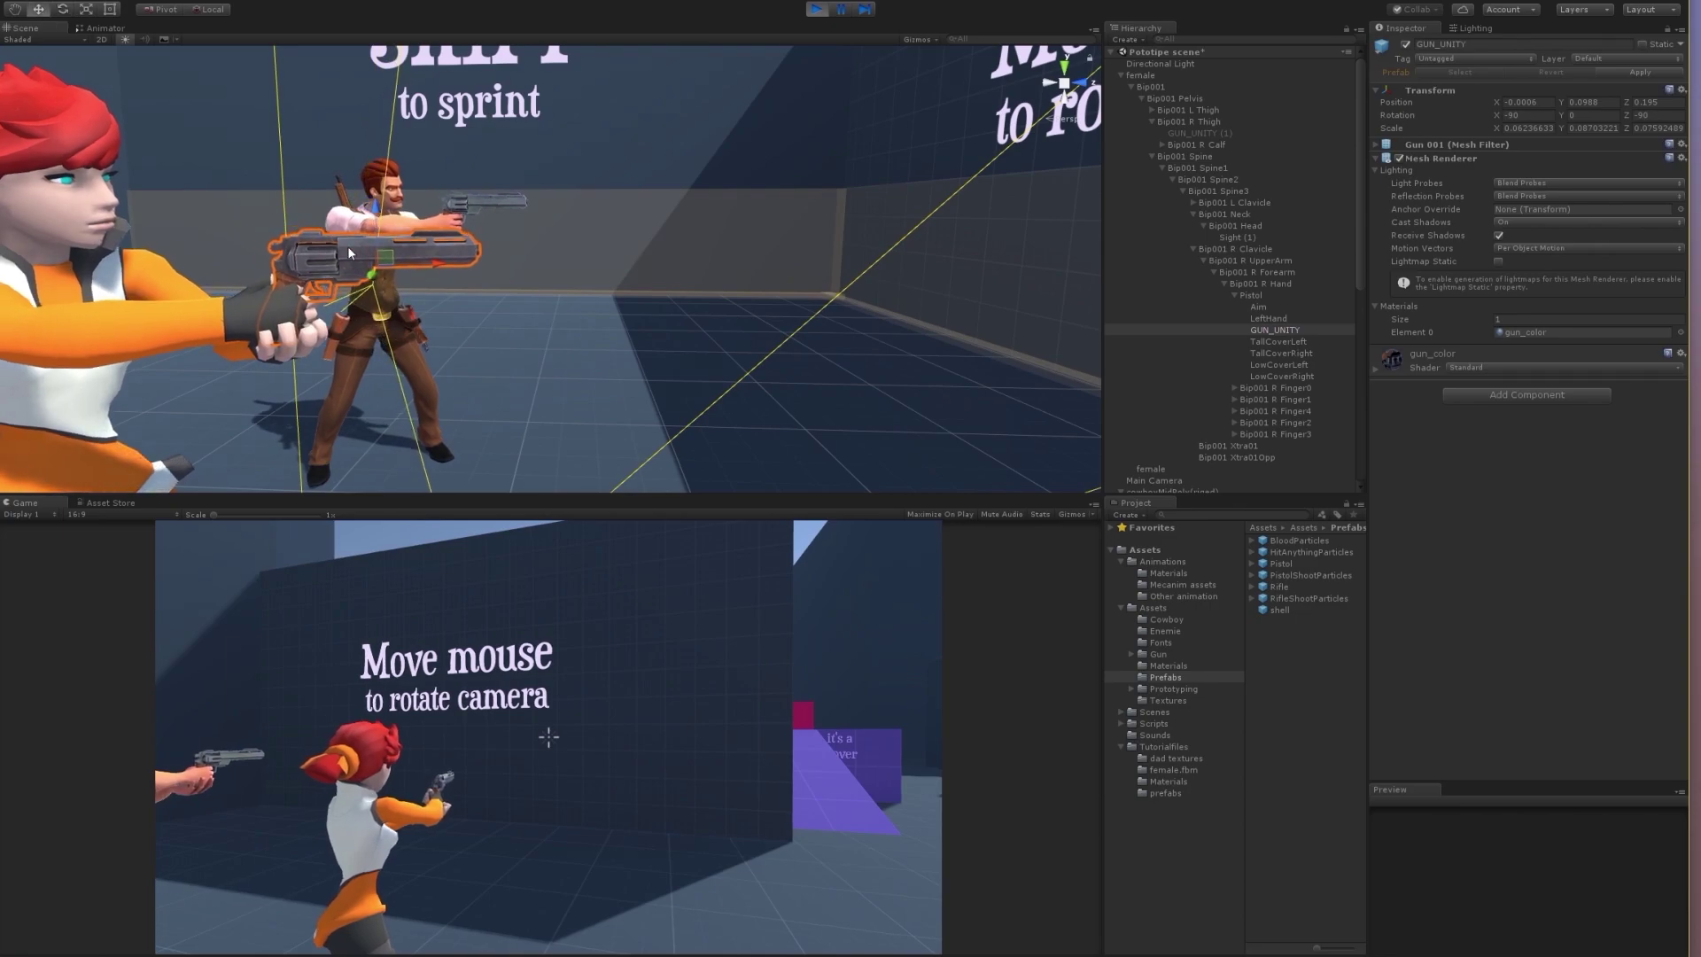
pyautogui.moveTo(434, 257); pyautogui.dragTo(426, 257)
pyautogui.moveTo(589, 342); pyautogui.dragTo(641, 377, button='right')
pyautogui.keyDown('alt'); pyautogui.moveTo(642, 377); pyautogui.dragTo(1063, 346); pyautogui.keyUp('alt')
# Step: Copy GUN_UNITY's play-mode Transform, stop the game, and paste the values back onto GUN_UNITY
pyautogui.rightClick(1452, 91)
pyautogui.click(1535, 158)
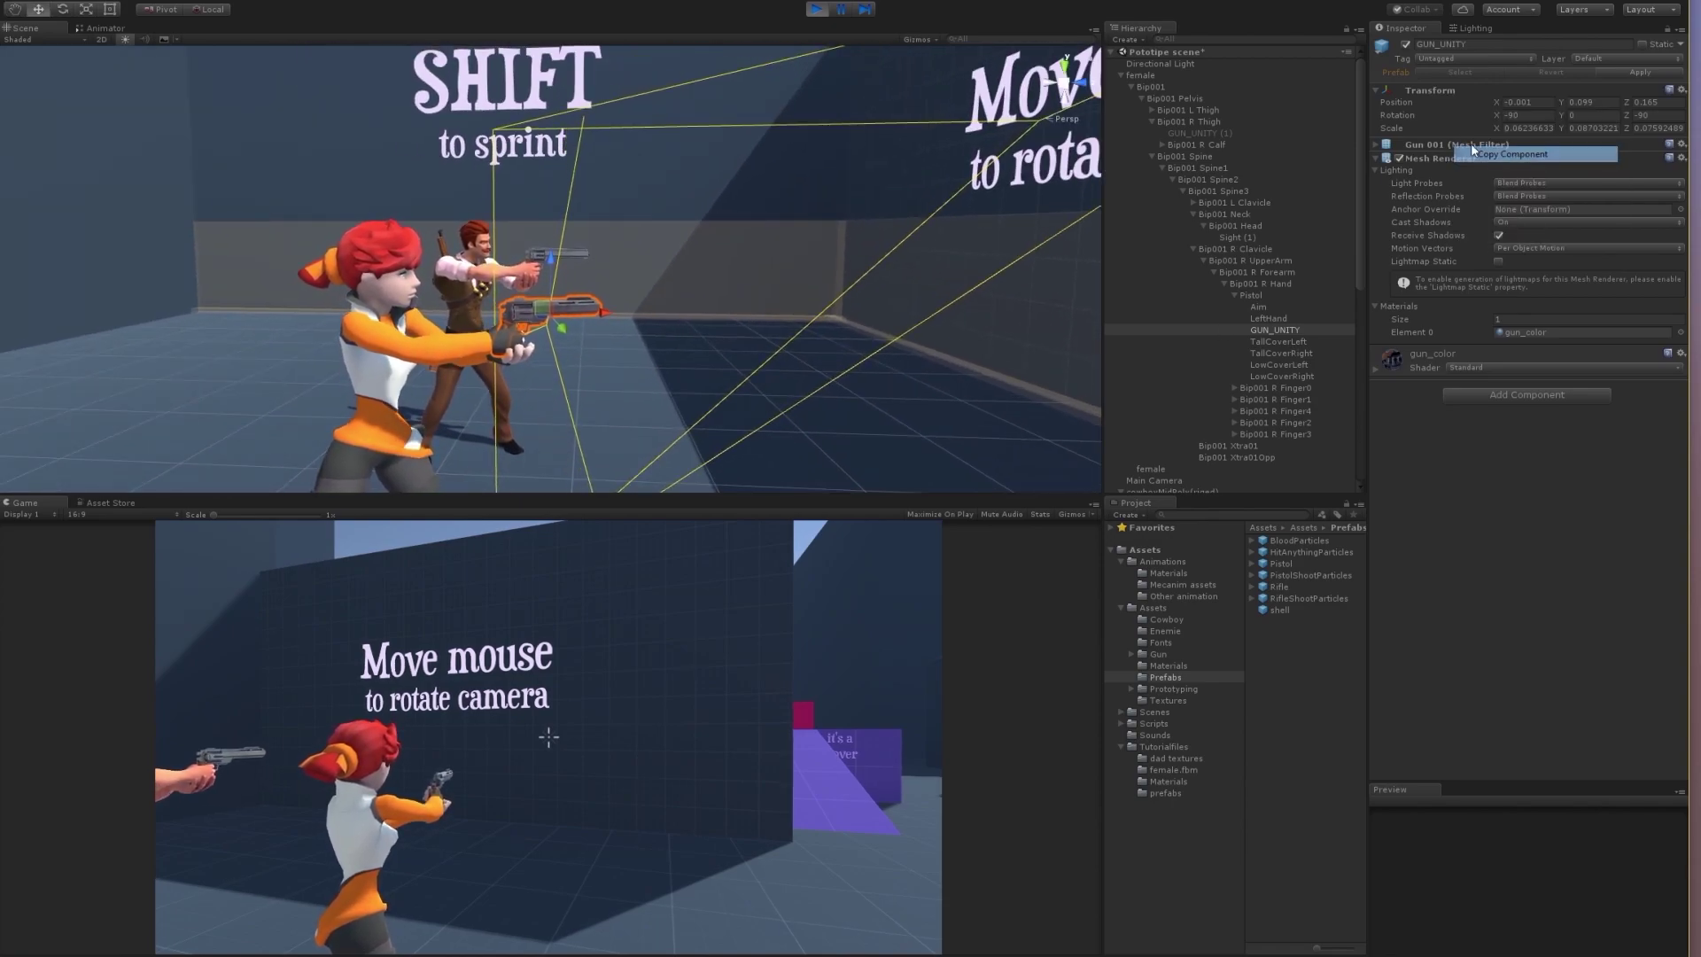
pyautogui.click(813, 10)
pyautogui.rightClick(1426, 90)
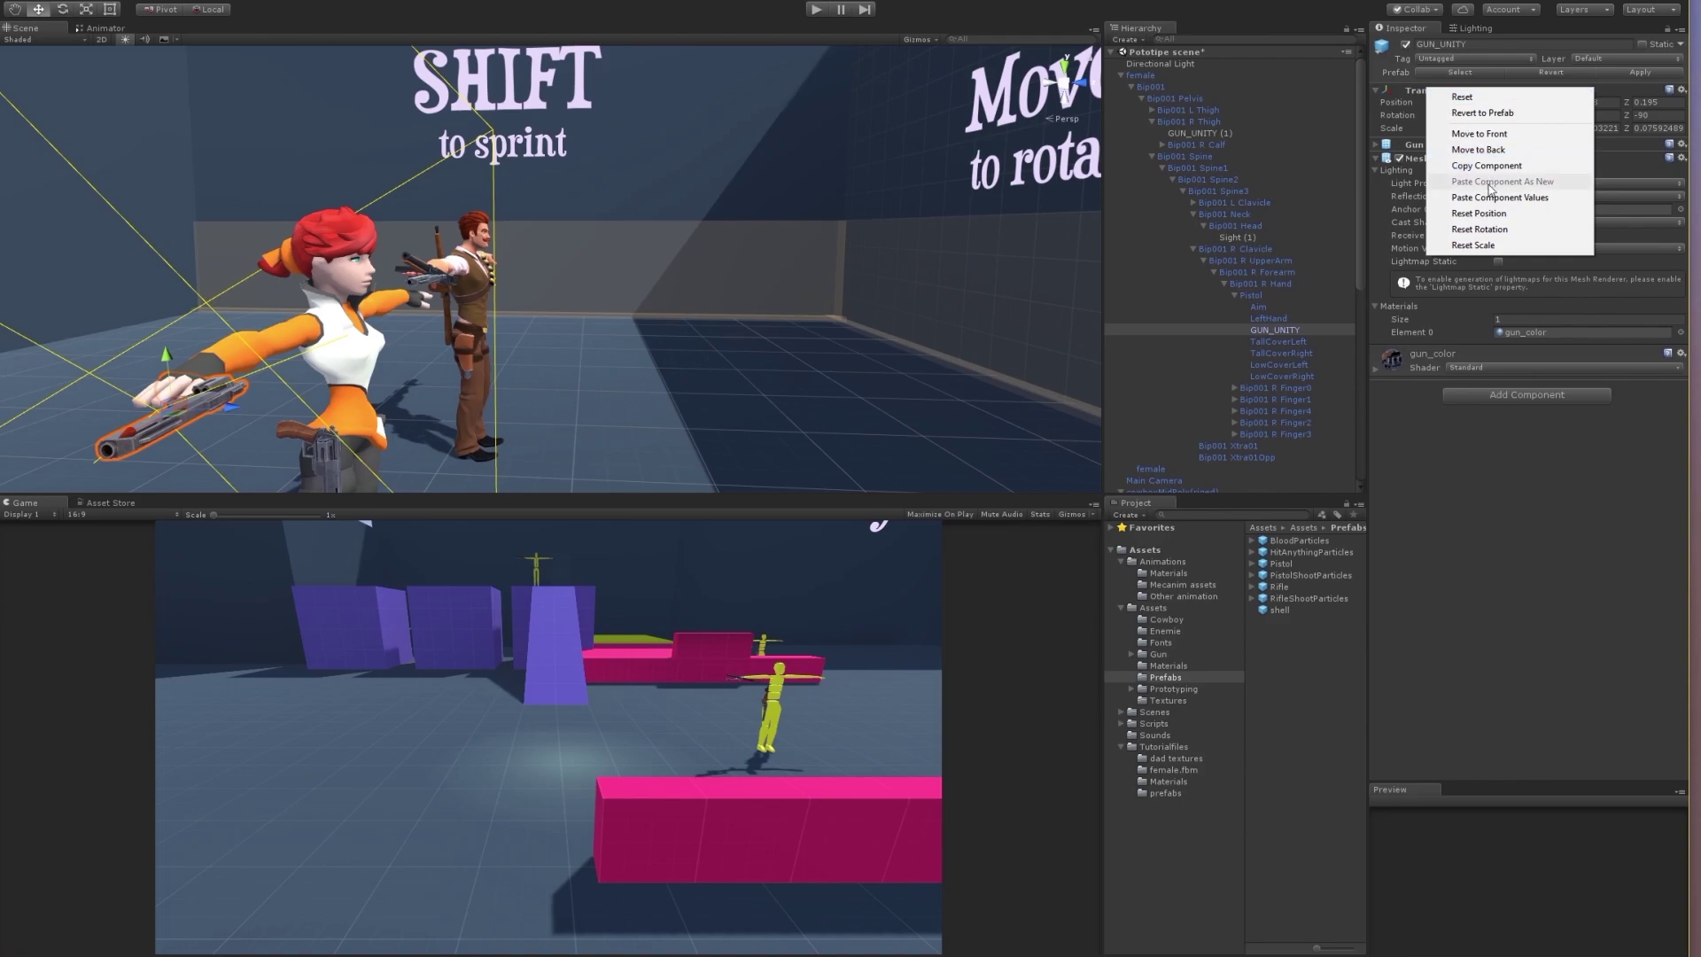